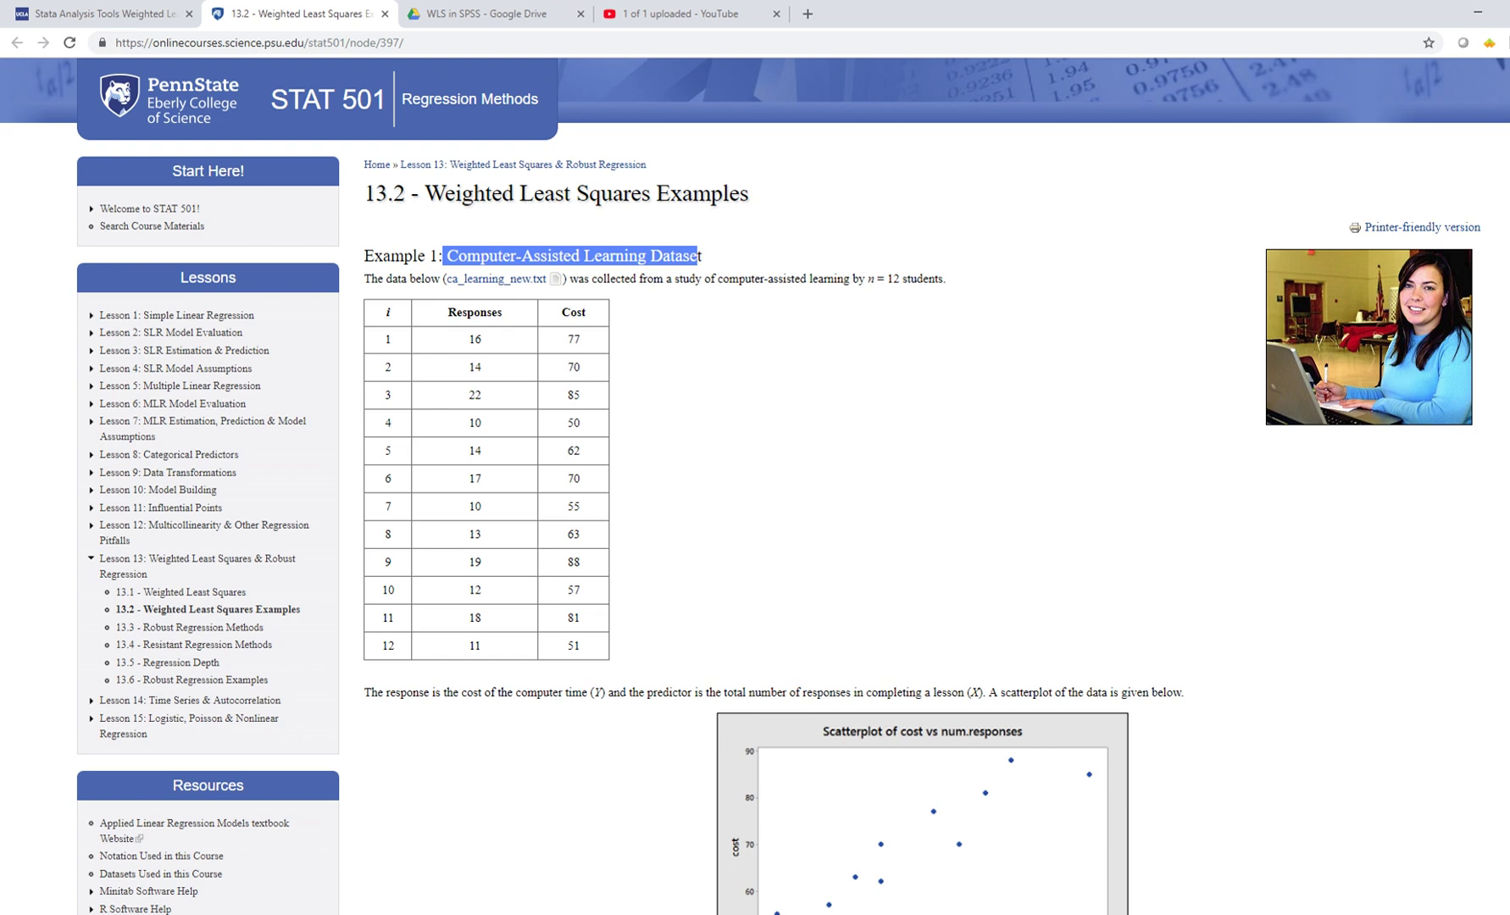
Find the Example 3: Home Price Dataset section on the Weighted Least Squares Examples page and highlight its heading
scroll(847, 483, "down", 20)
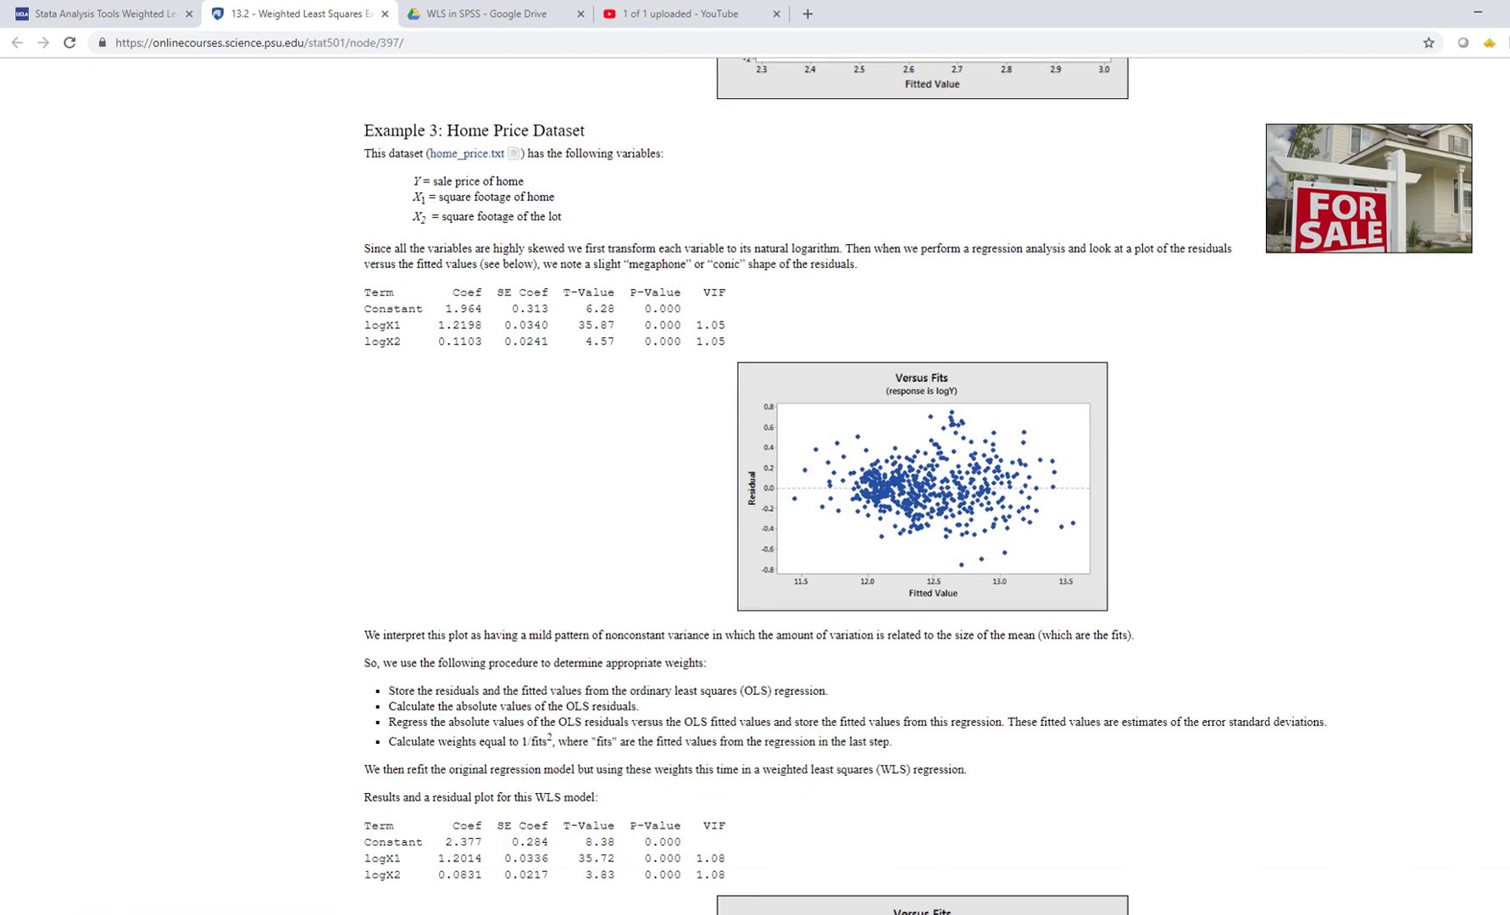
scroll(847, 483, "down", 1)
left_click_drag(365, 106, 587, 105)
left_click(586, 105)
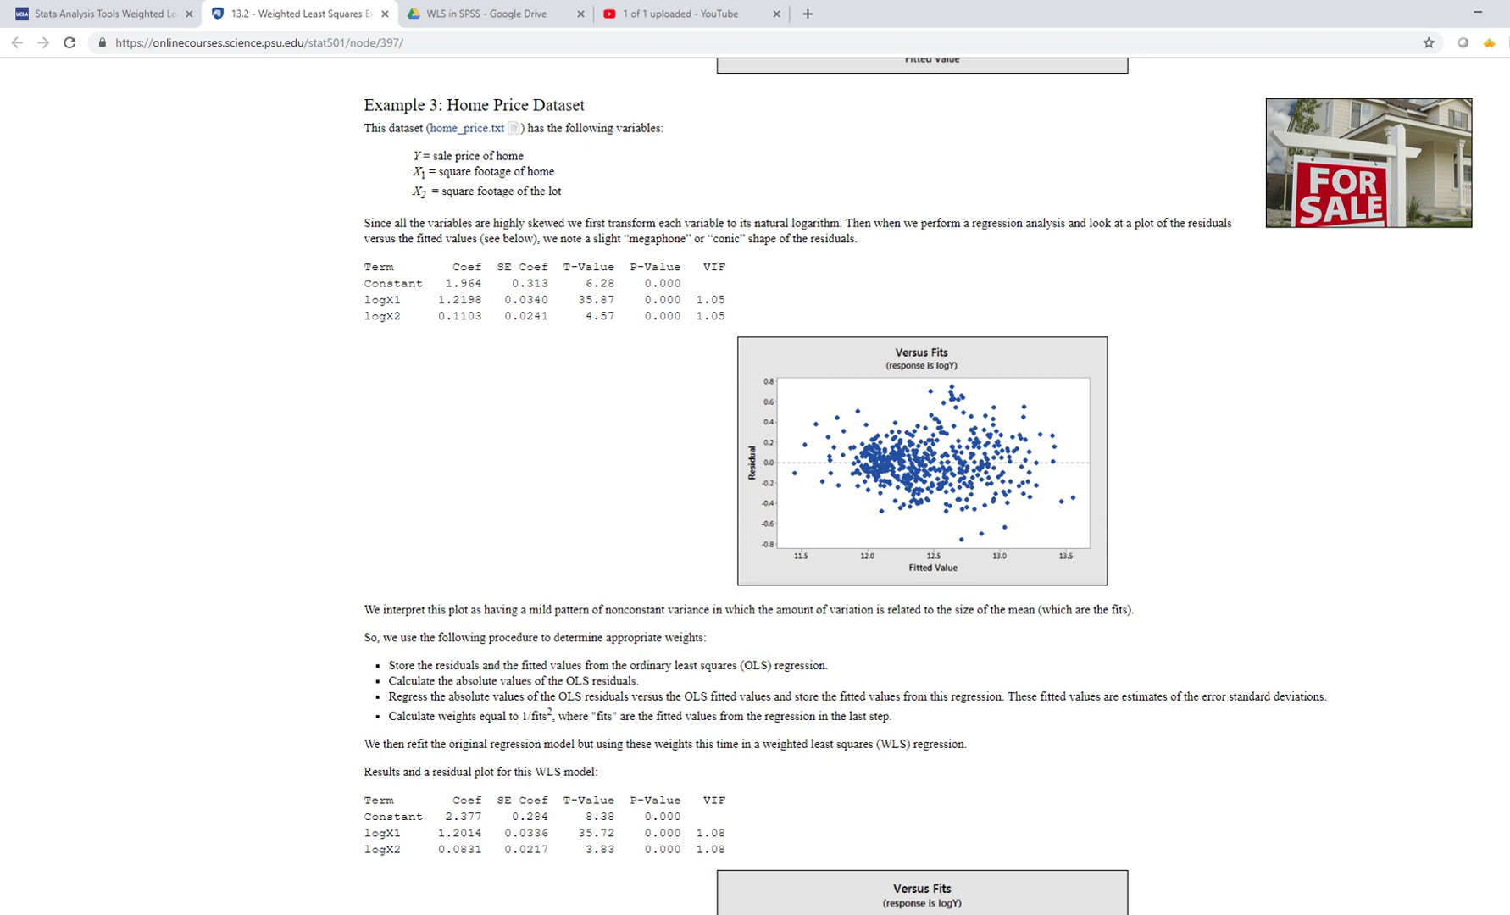
Switch to the home price data_1.sav dataset in the SPSS Data Editor
mouse_move(502, 914)
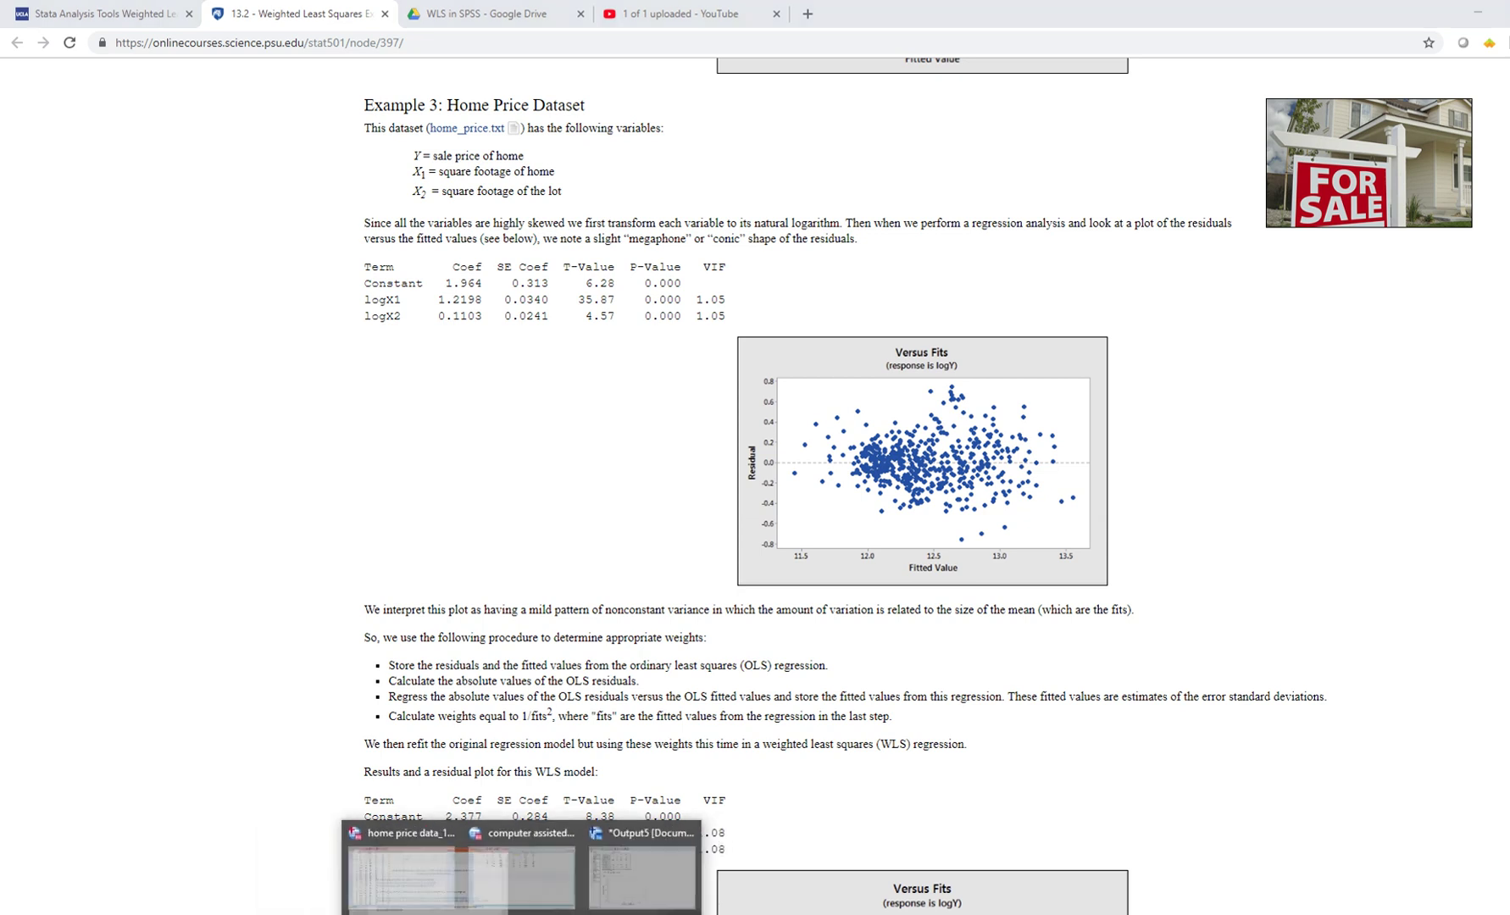
left_click(323, 873)
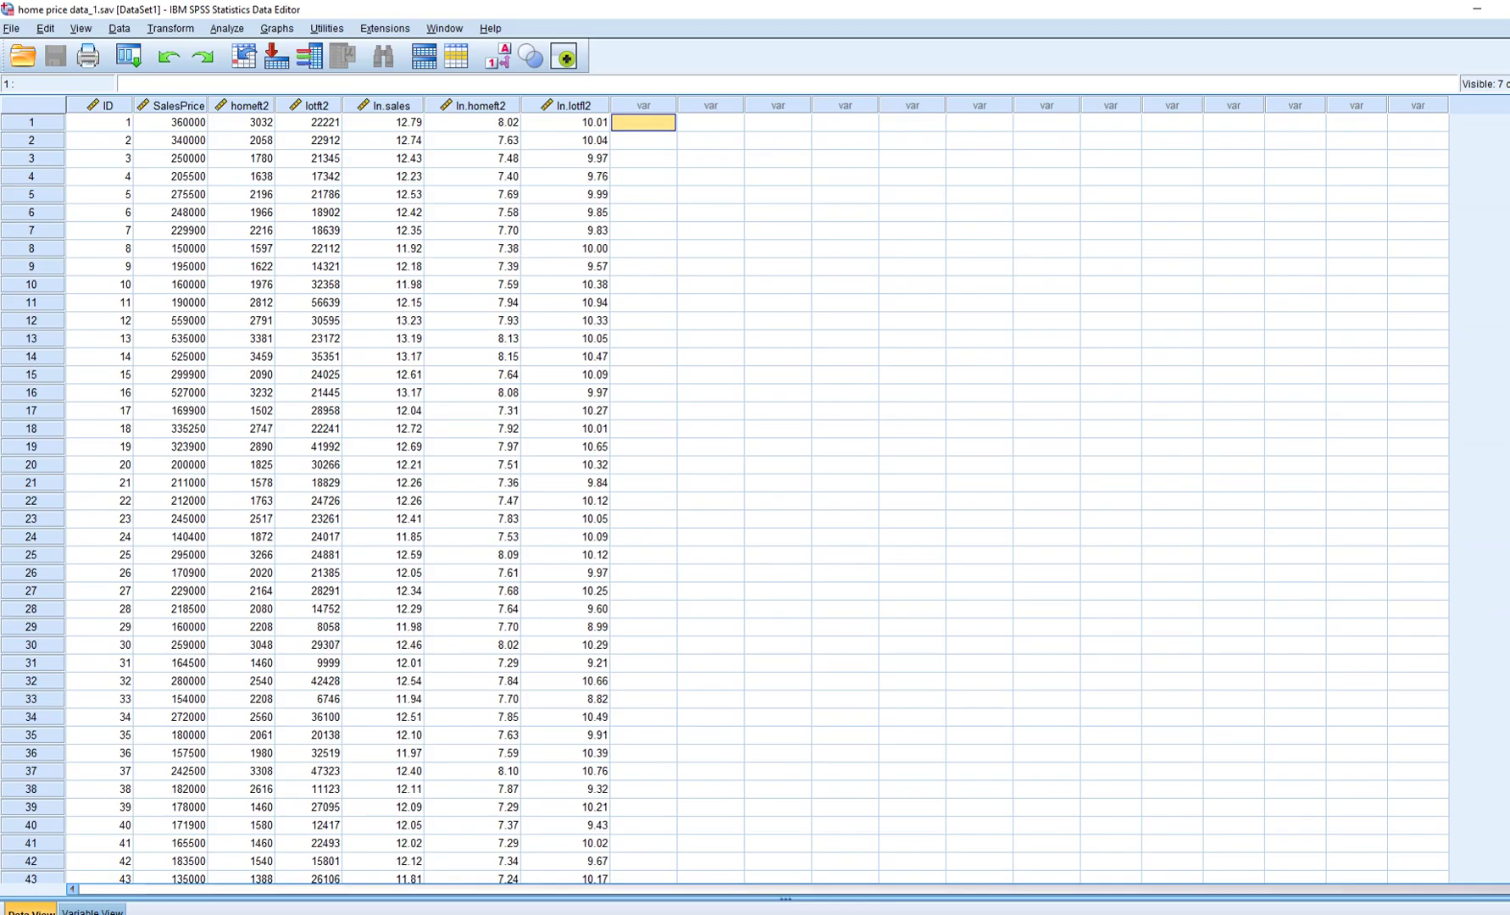
key("alt+Tab")
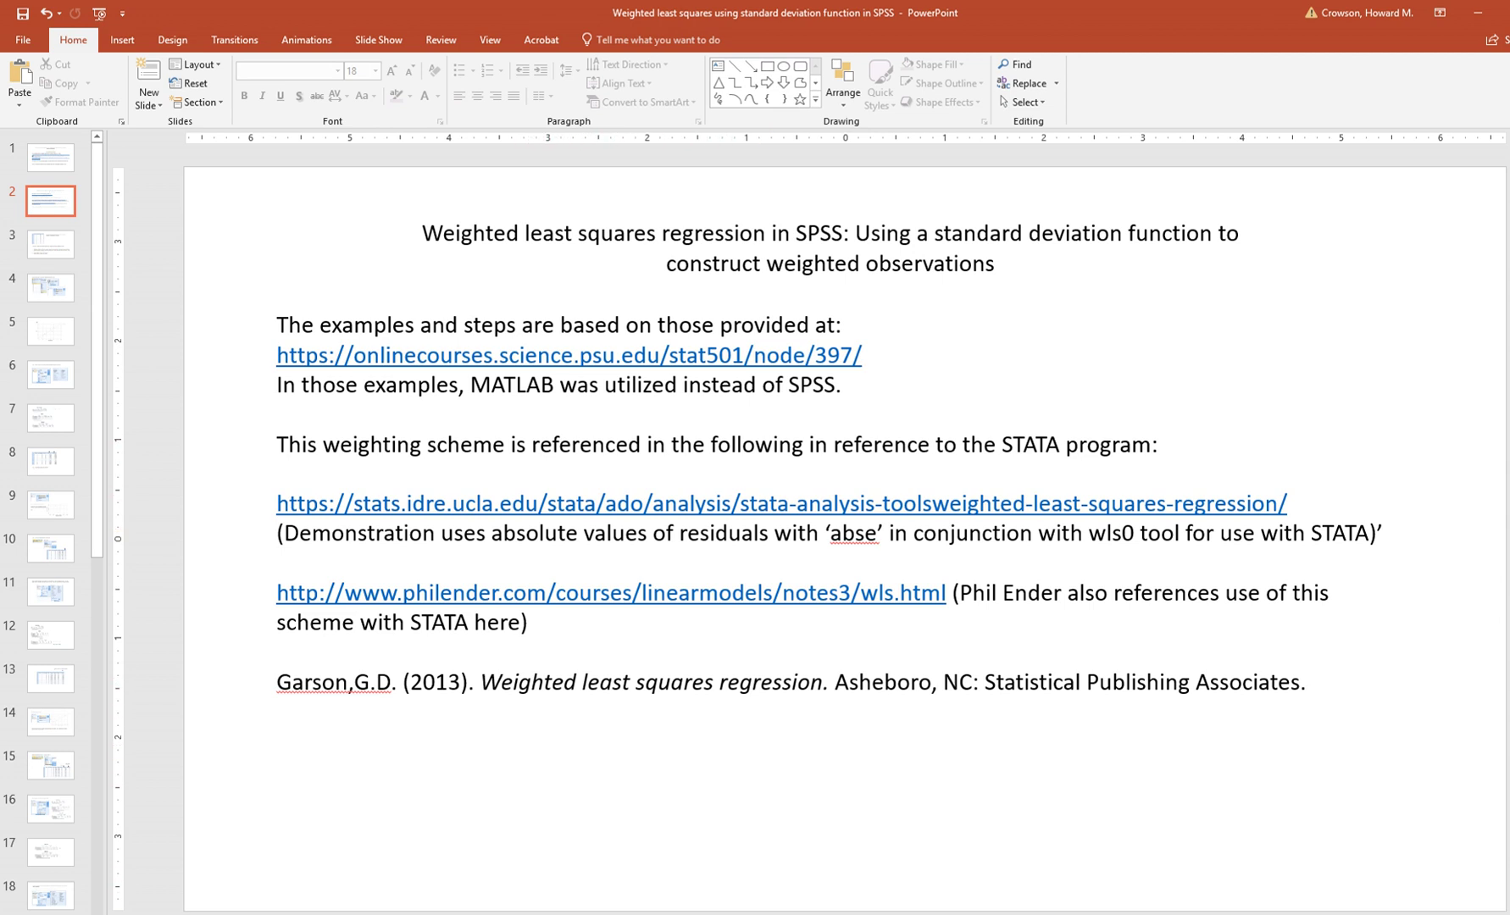
key("alt+Tab")
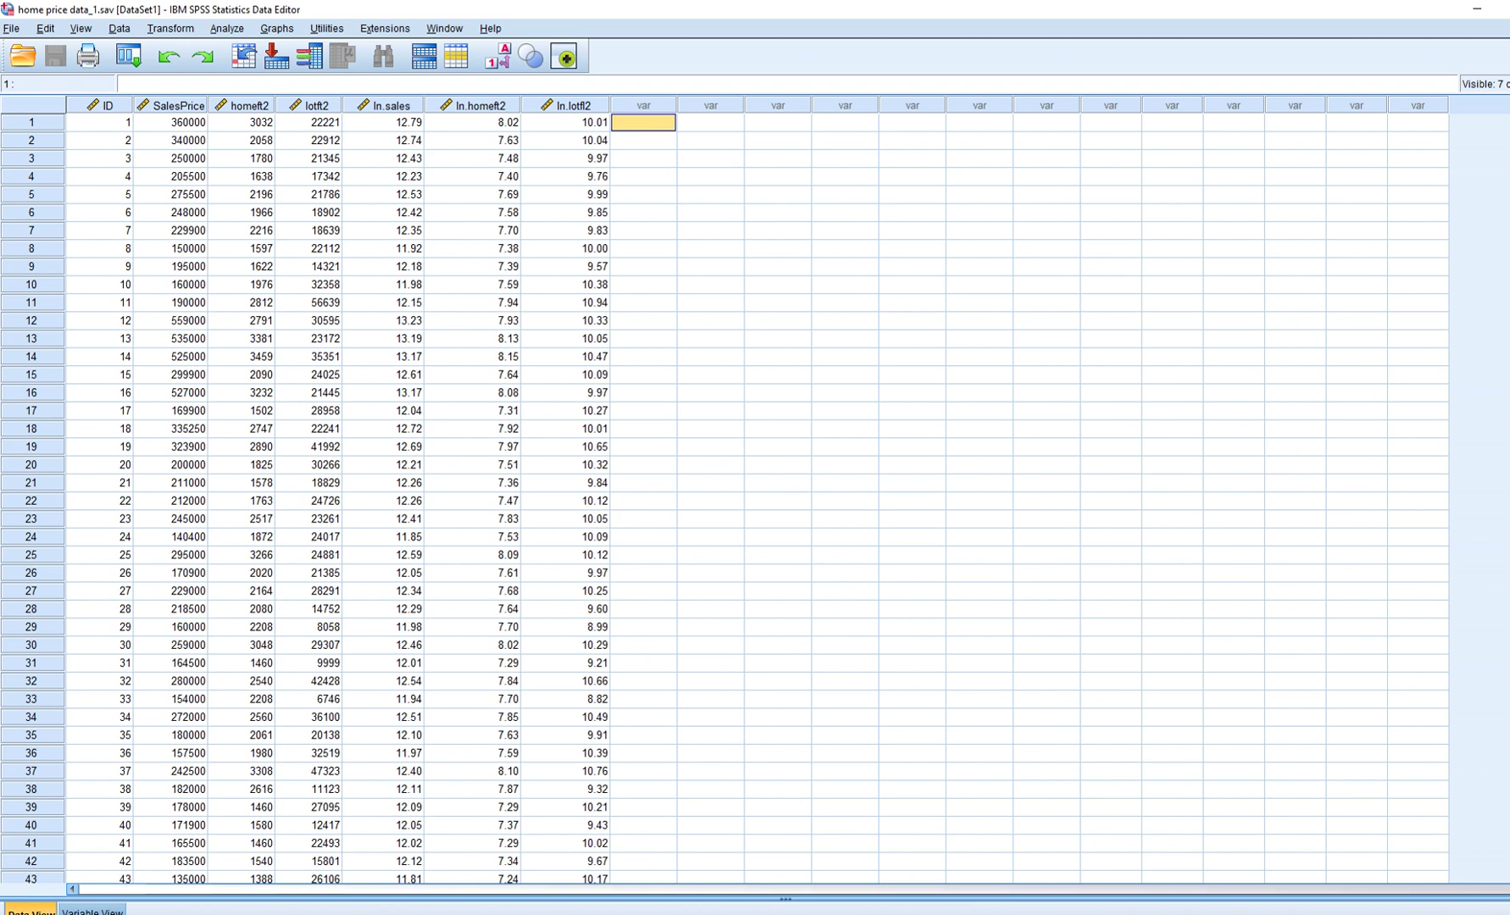
Examine the ID, SalesPrice, homeft2 and lotft2 columns and the log-transformed ln.sales, ln.homeft2 and ln.lotft2 columns
left_click_drag(99, 105, 309, 105)
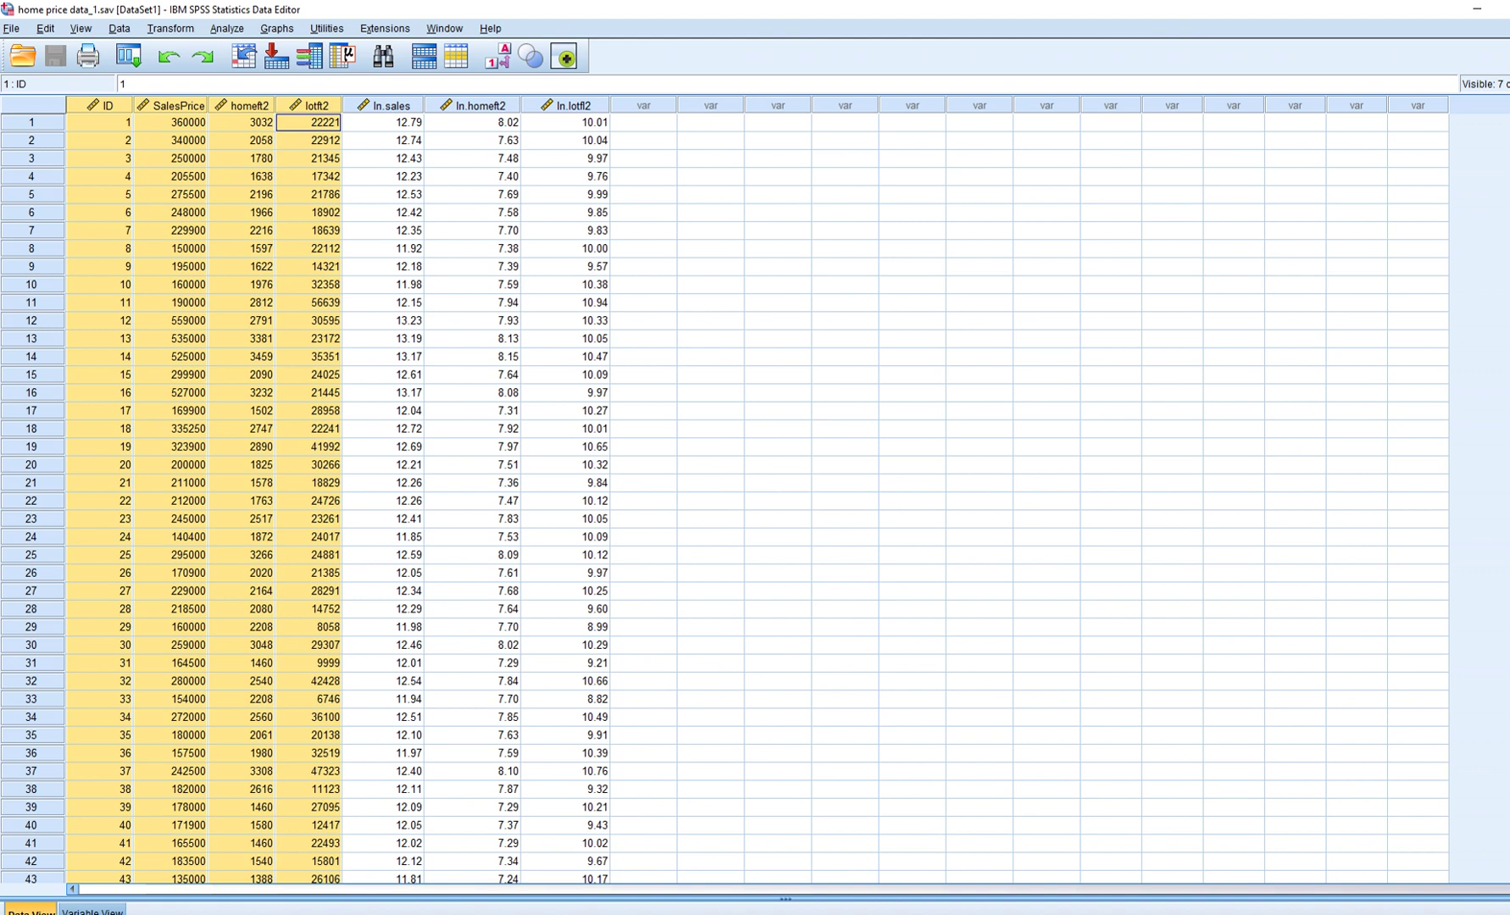
left_click(308, 140)
left_click(171, 105)
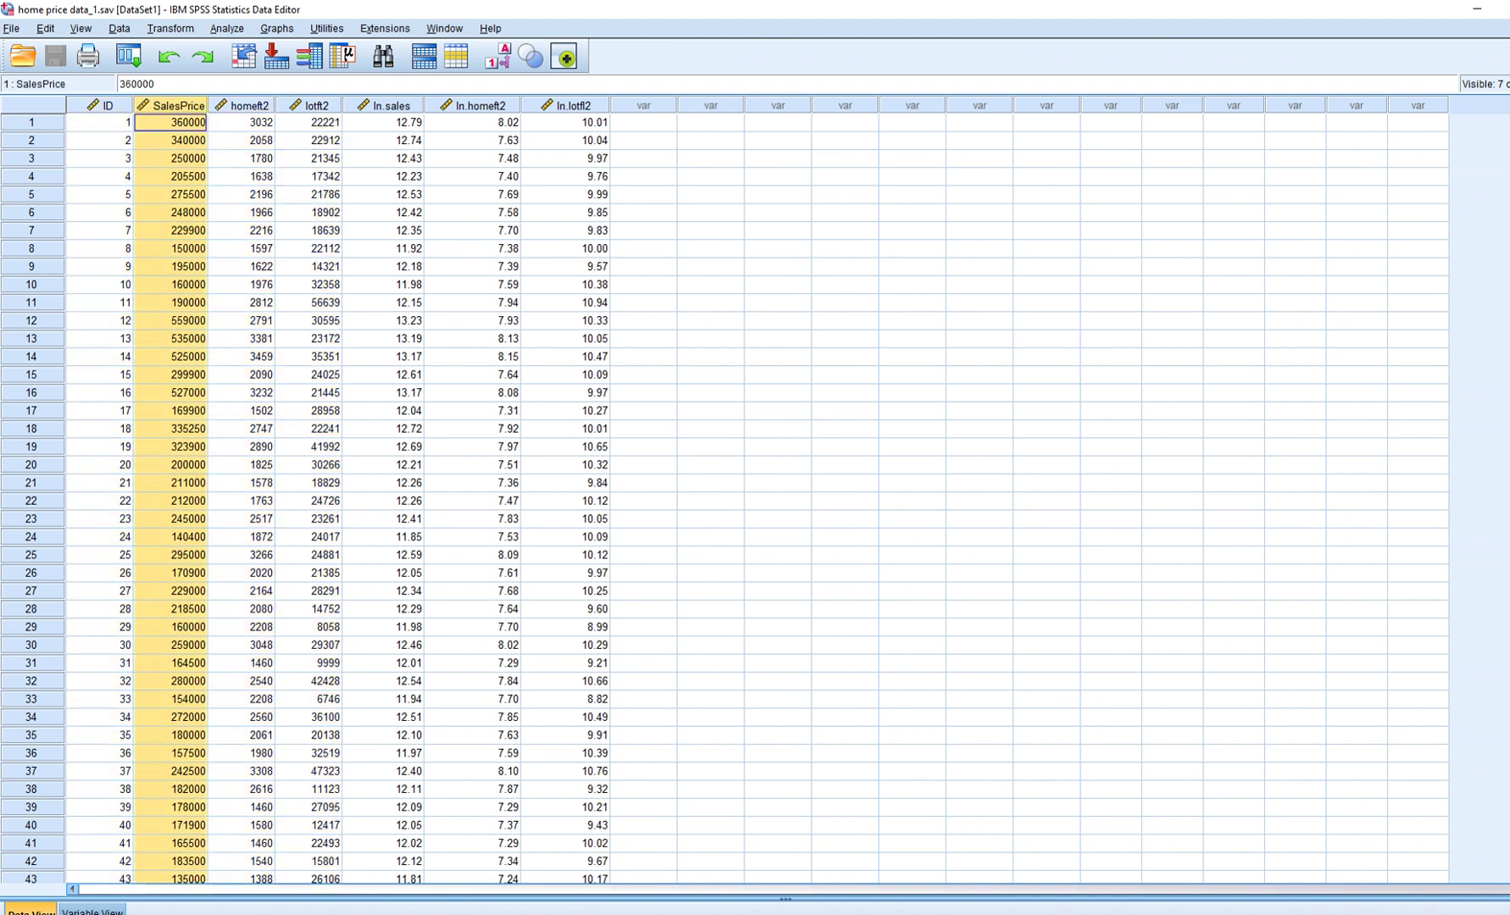
left_click(241, 105)
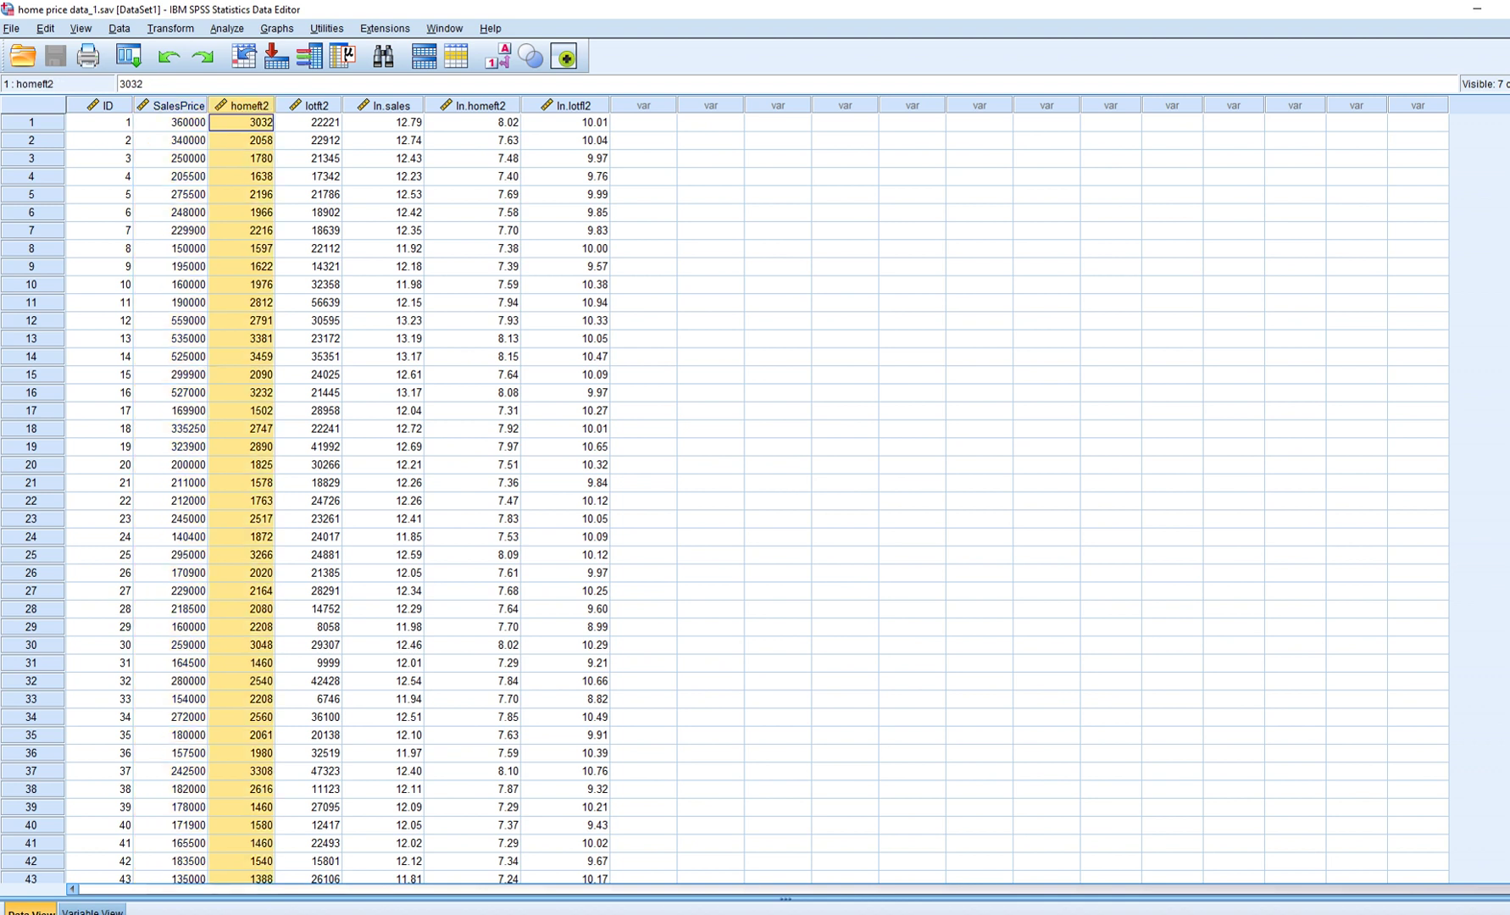
left_click(308, 105)
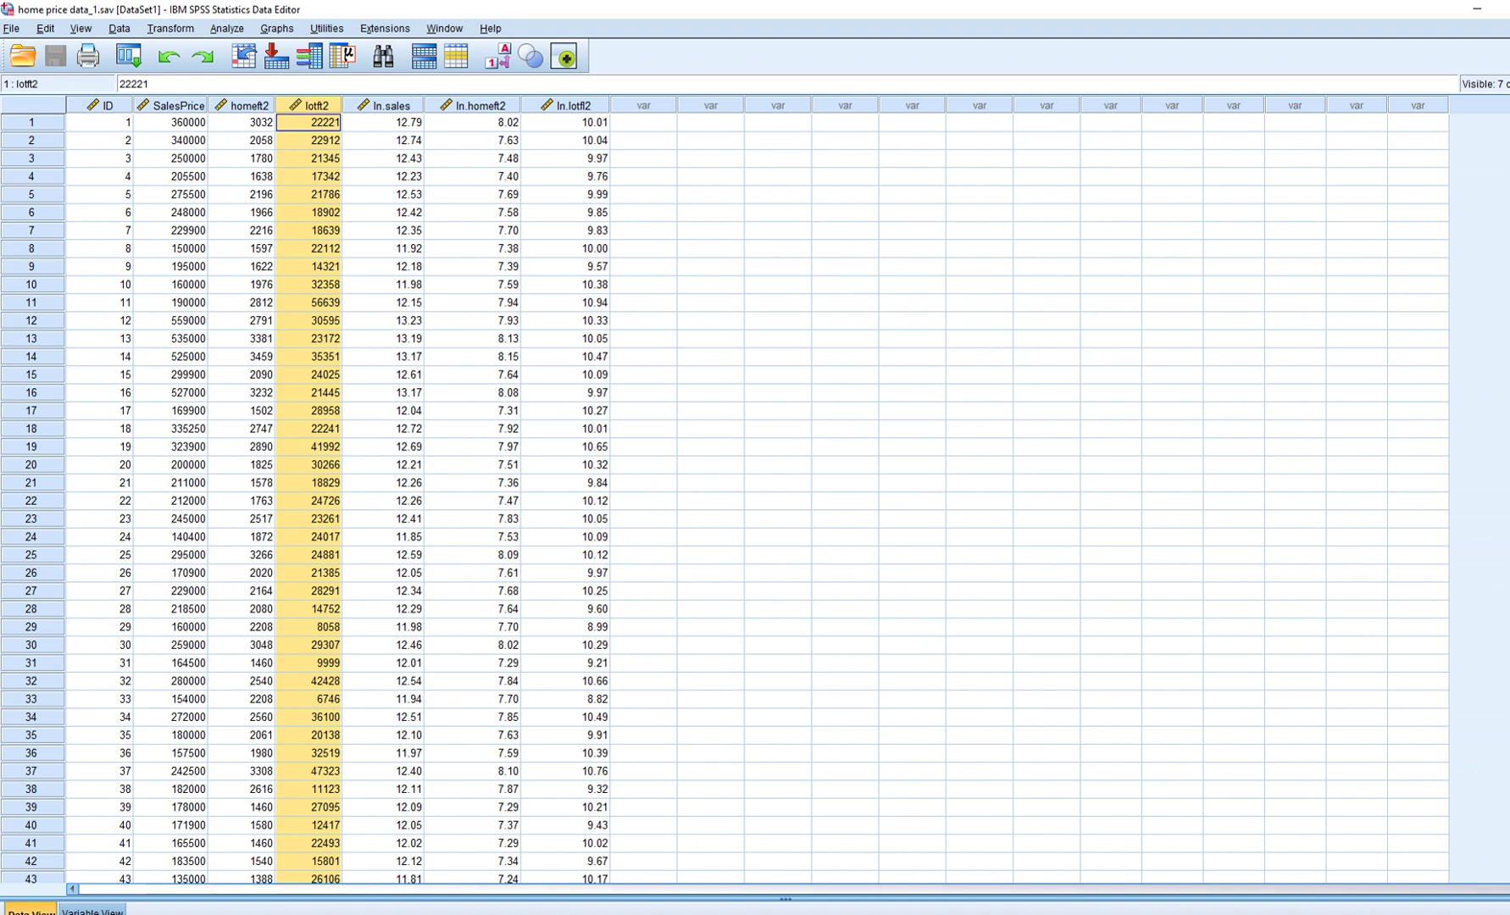
left_click(383, 177)
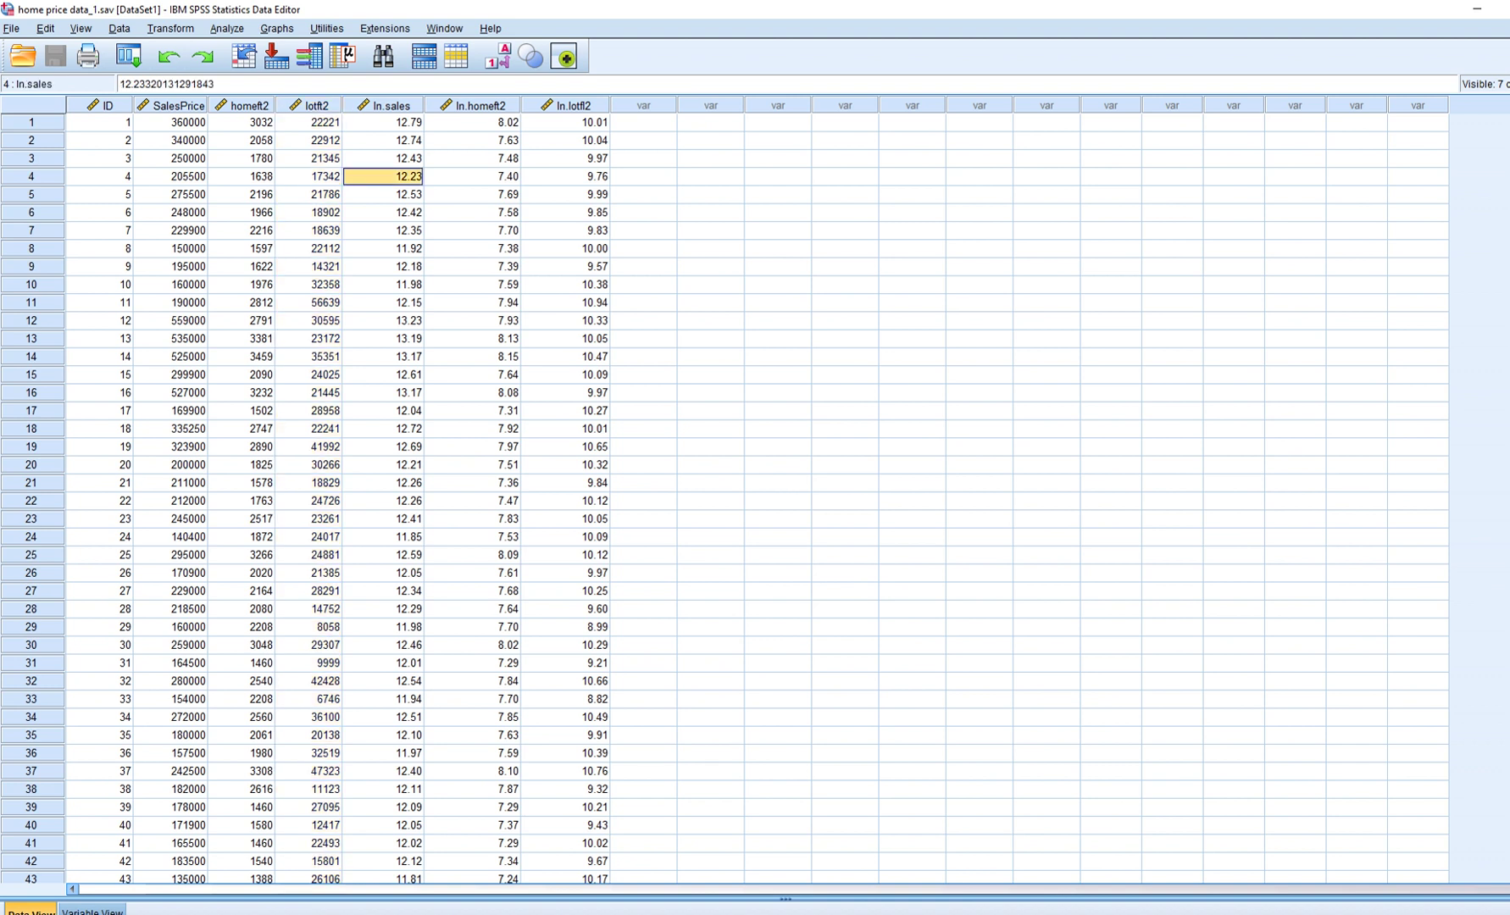
left_click(382, 105)
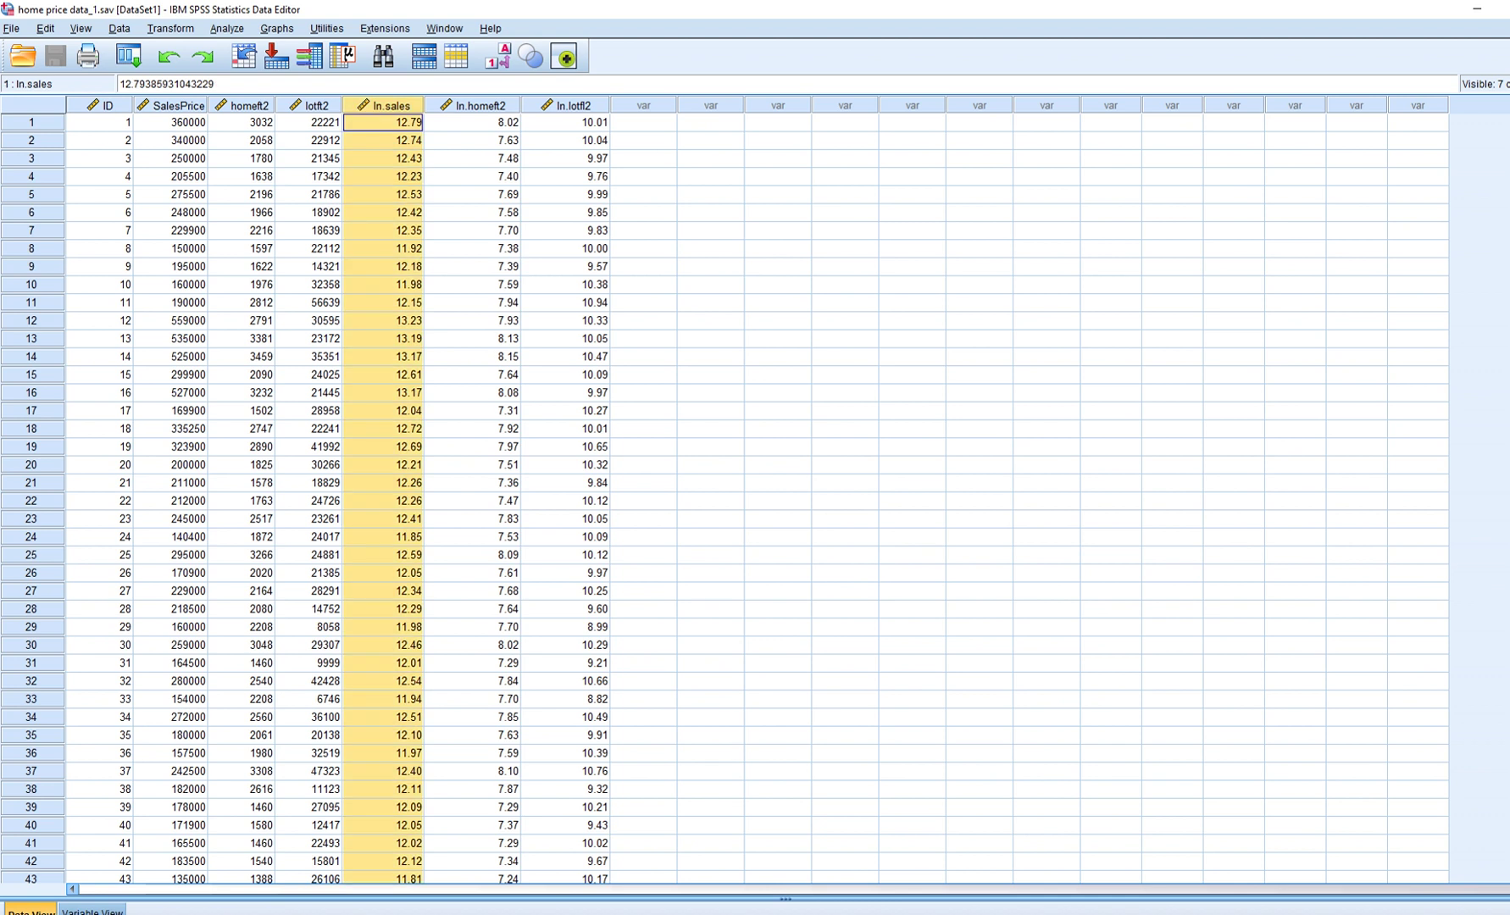
left_click(472, 105)
left_click(565, 105)
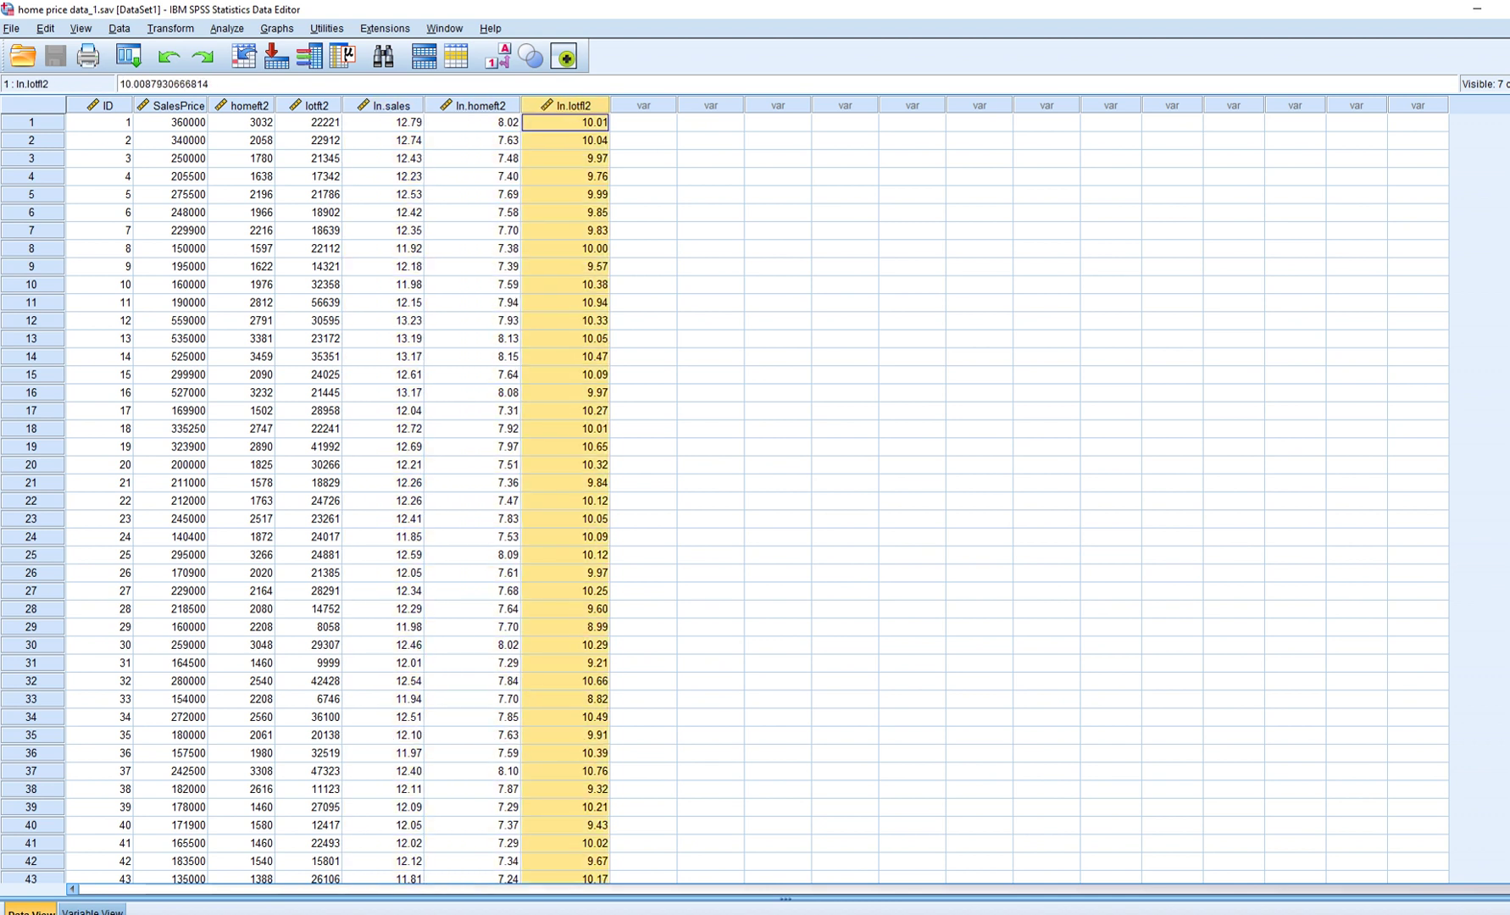
left_click(382, 105)
left_click(170, 28)
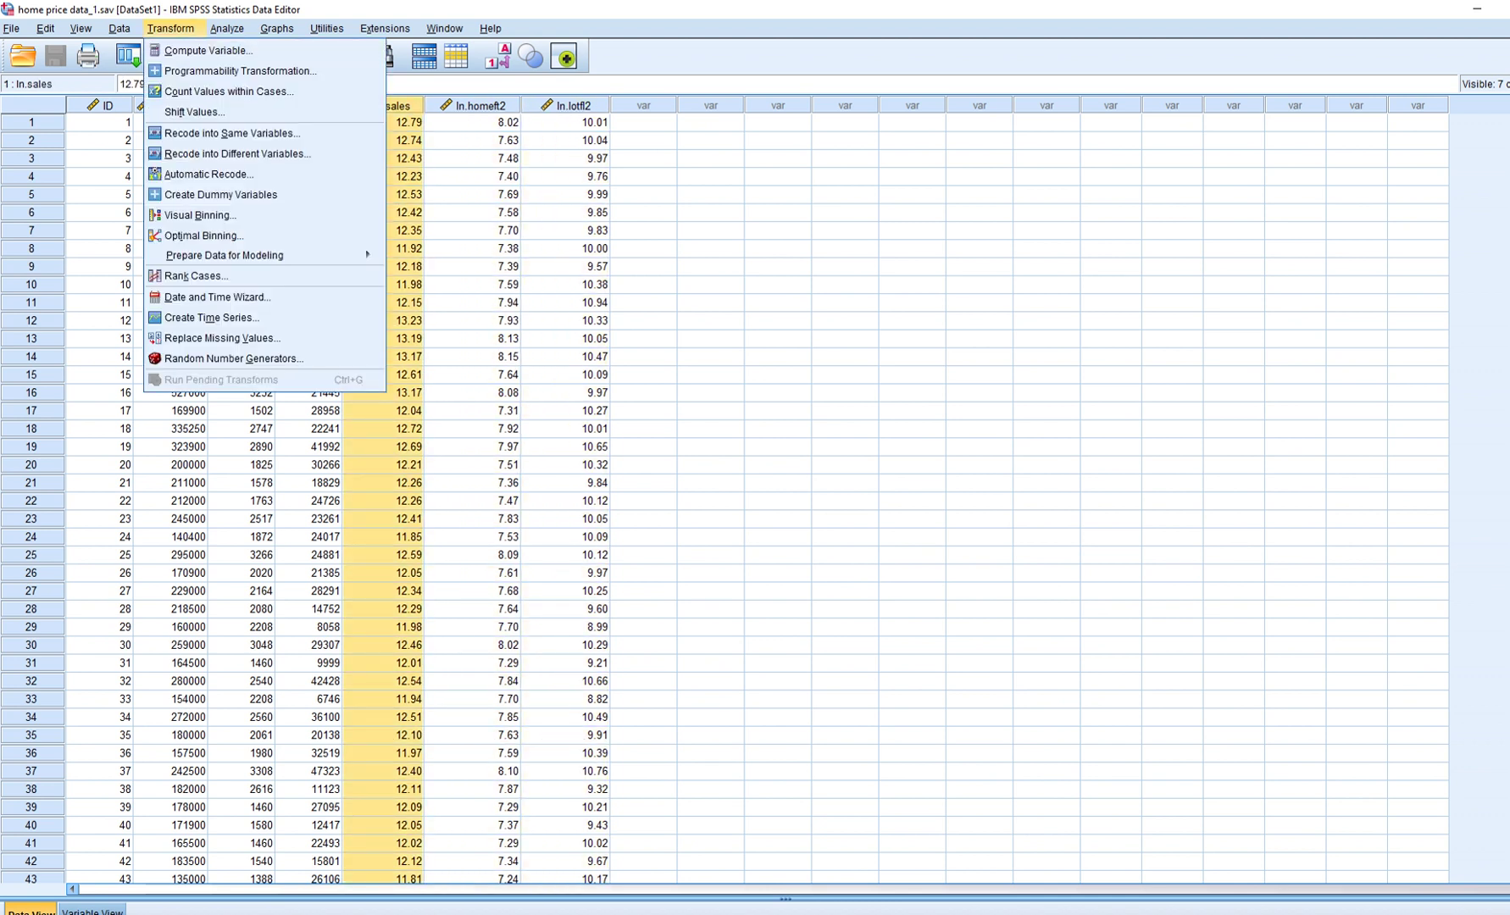
left_click(204, 54)
left_click(1037, 556)
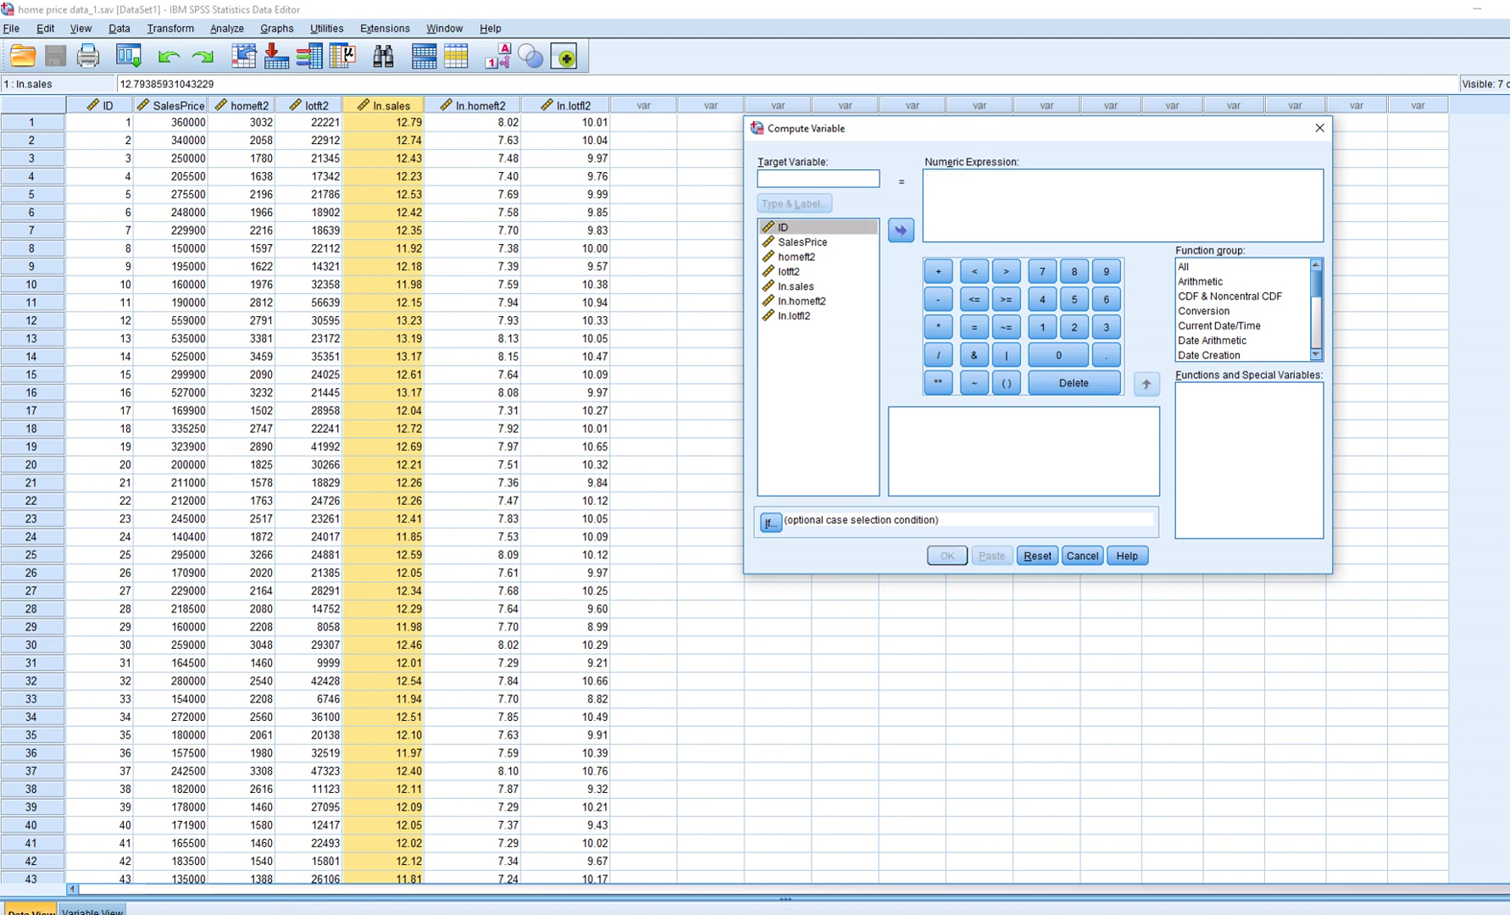
left_click(1320, 128)
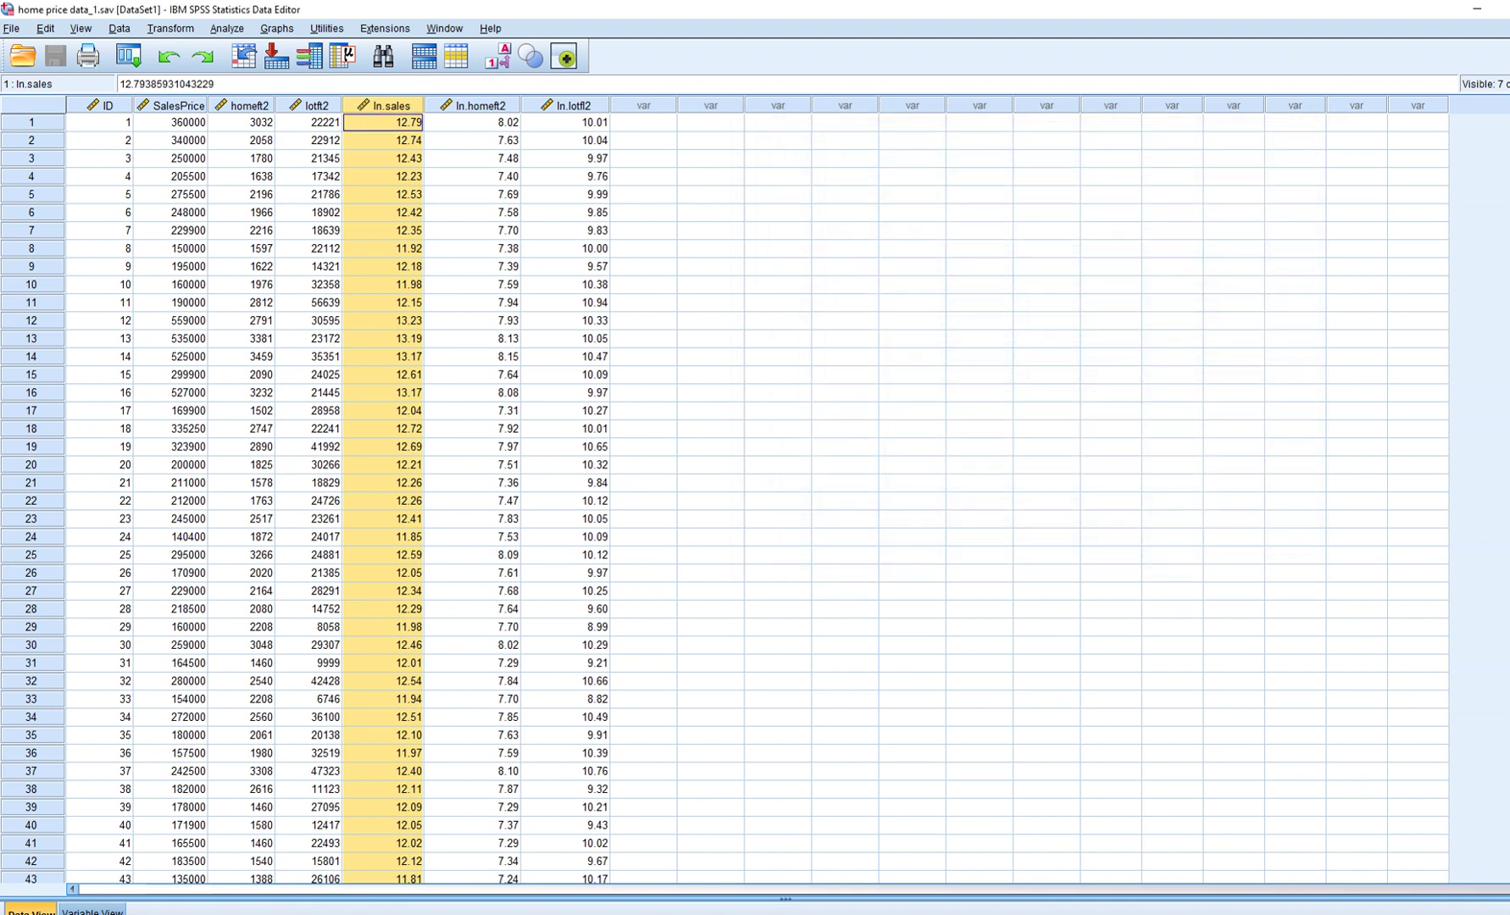
left_click(643, 194)
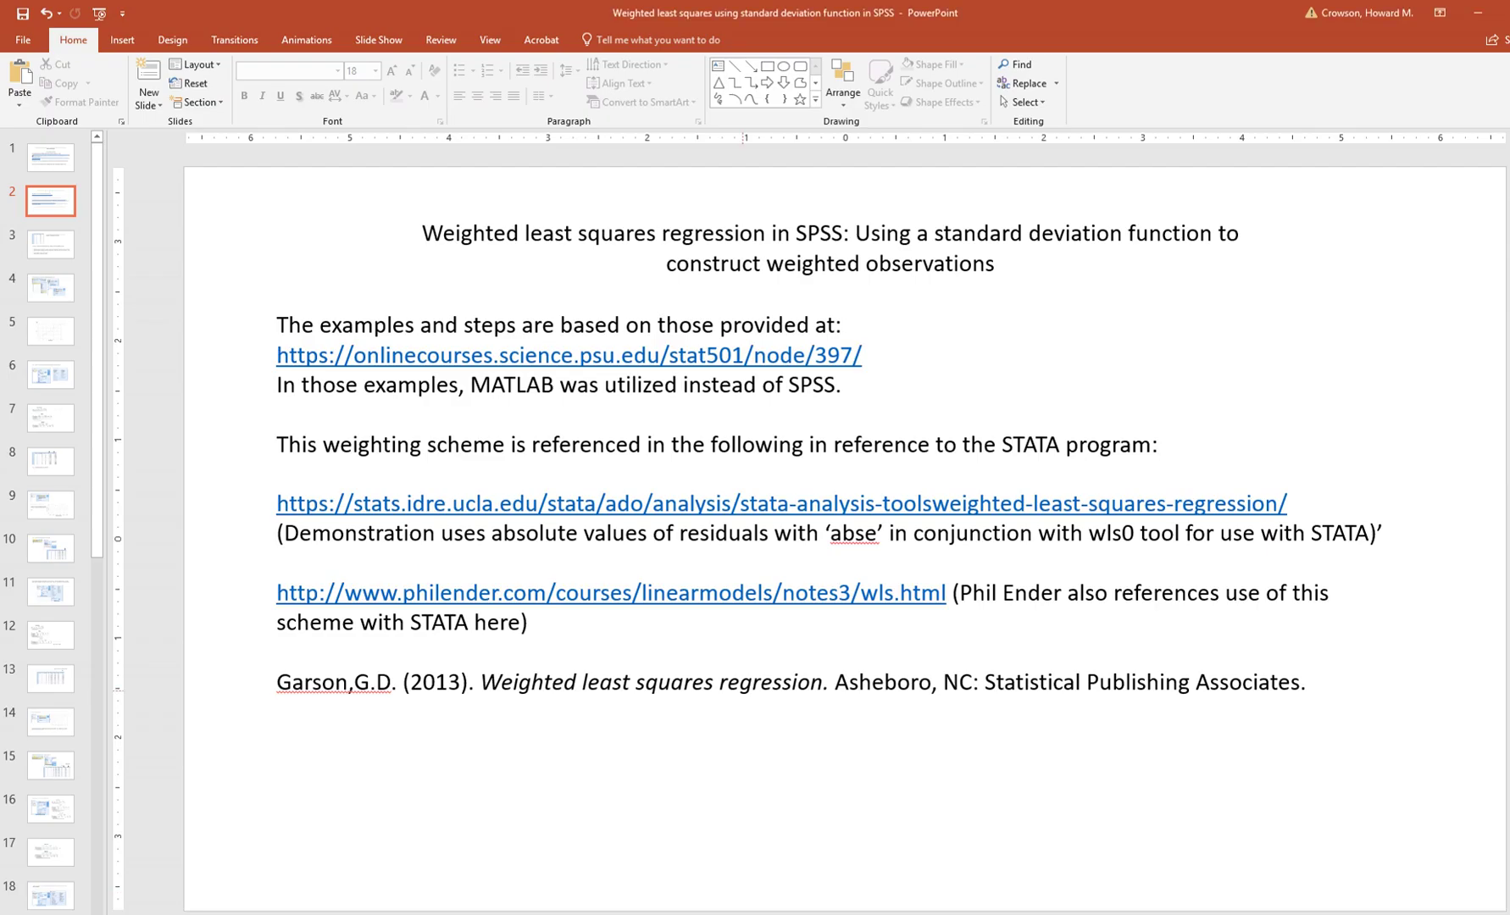
On the PowerPoint slide listing the weighted least squares procedure, underline the regression, unstandardized residuals and fitted Y values wording in item 1
scroll(738, 663, "down", 1)
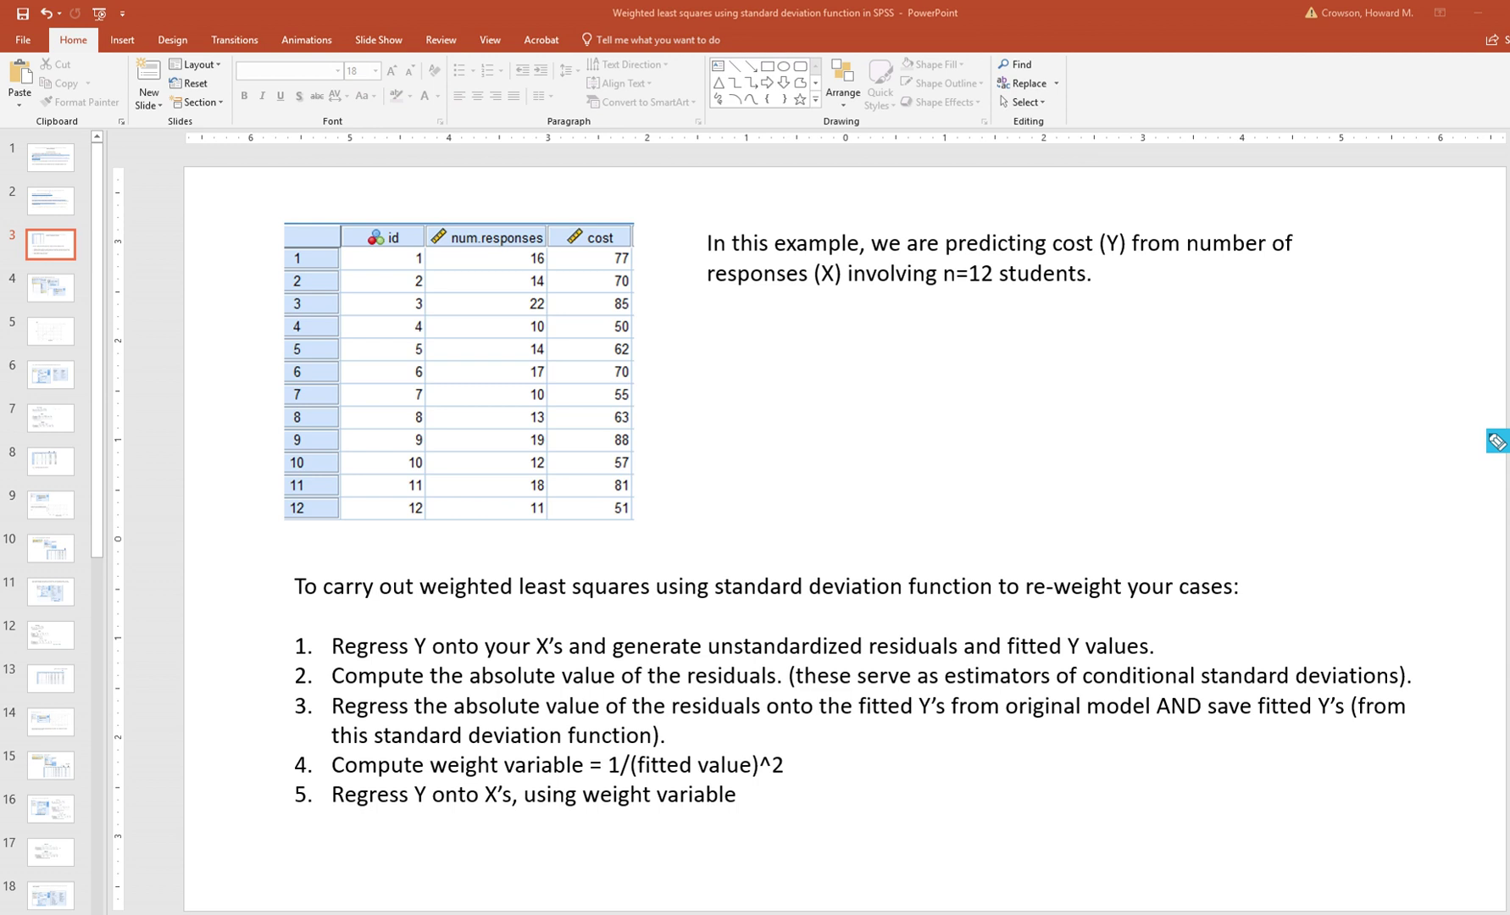
left_click_drag(363, 657, 573, 659)
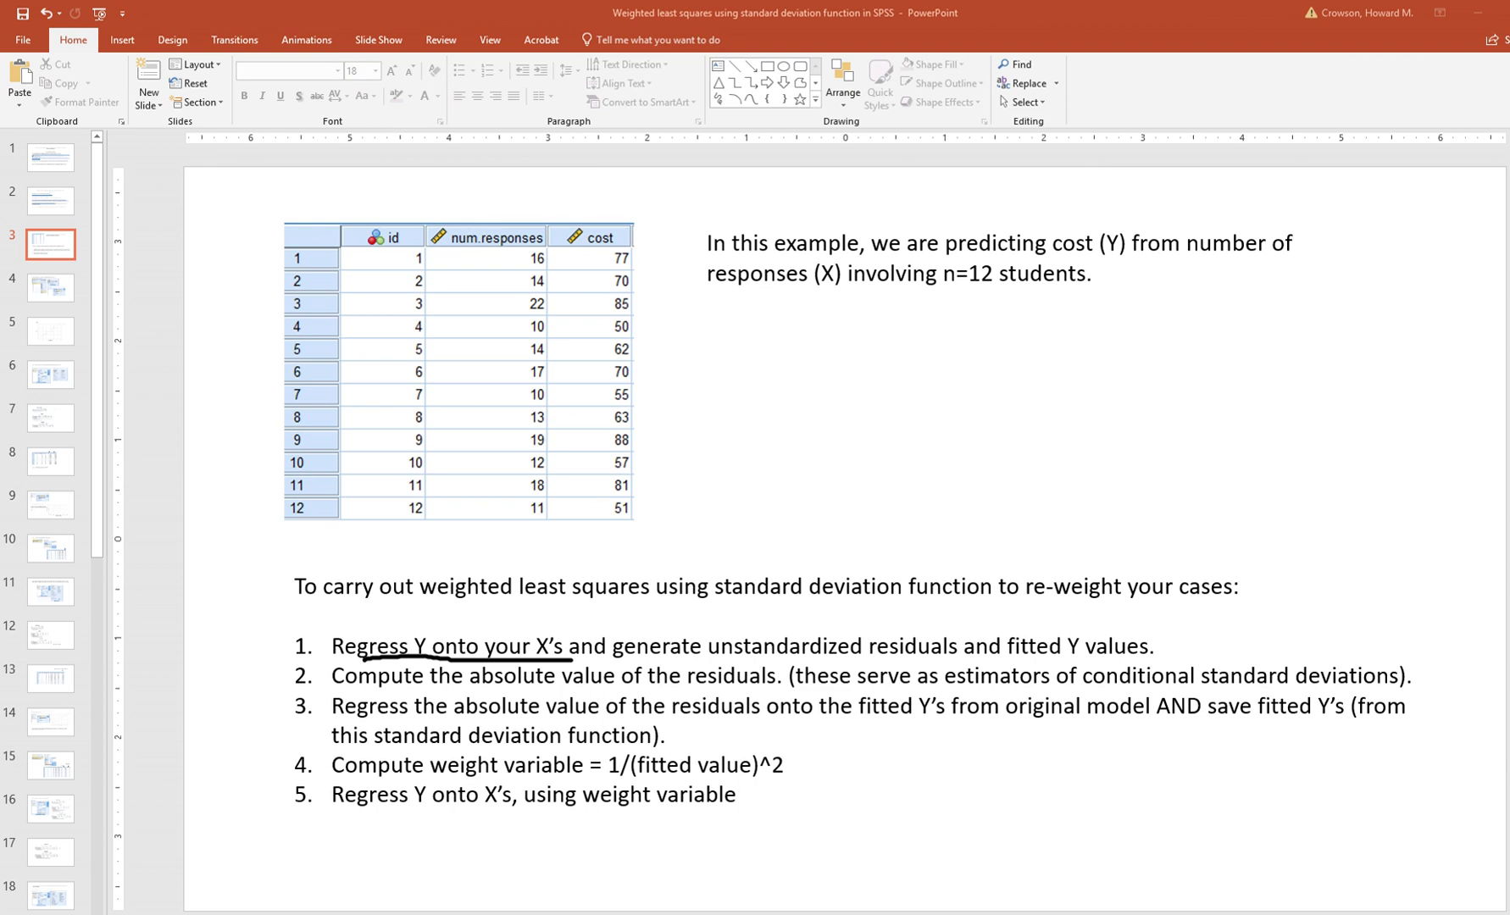
left_click_drag(744, 658, 869, 657)
left_click_drag(1033, 658, 1108, 653)
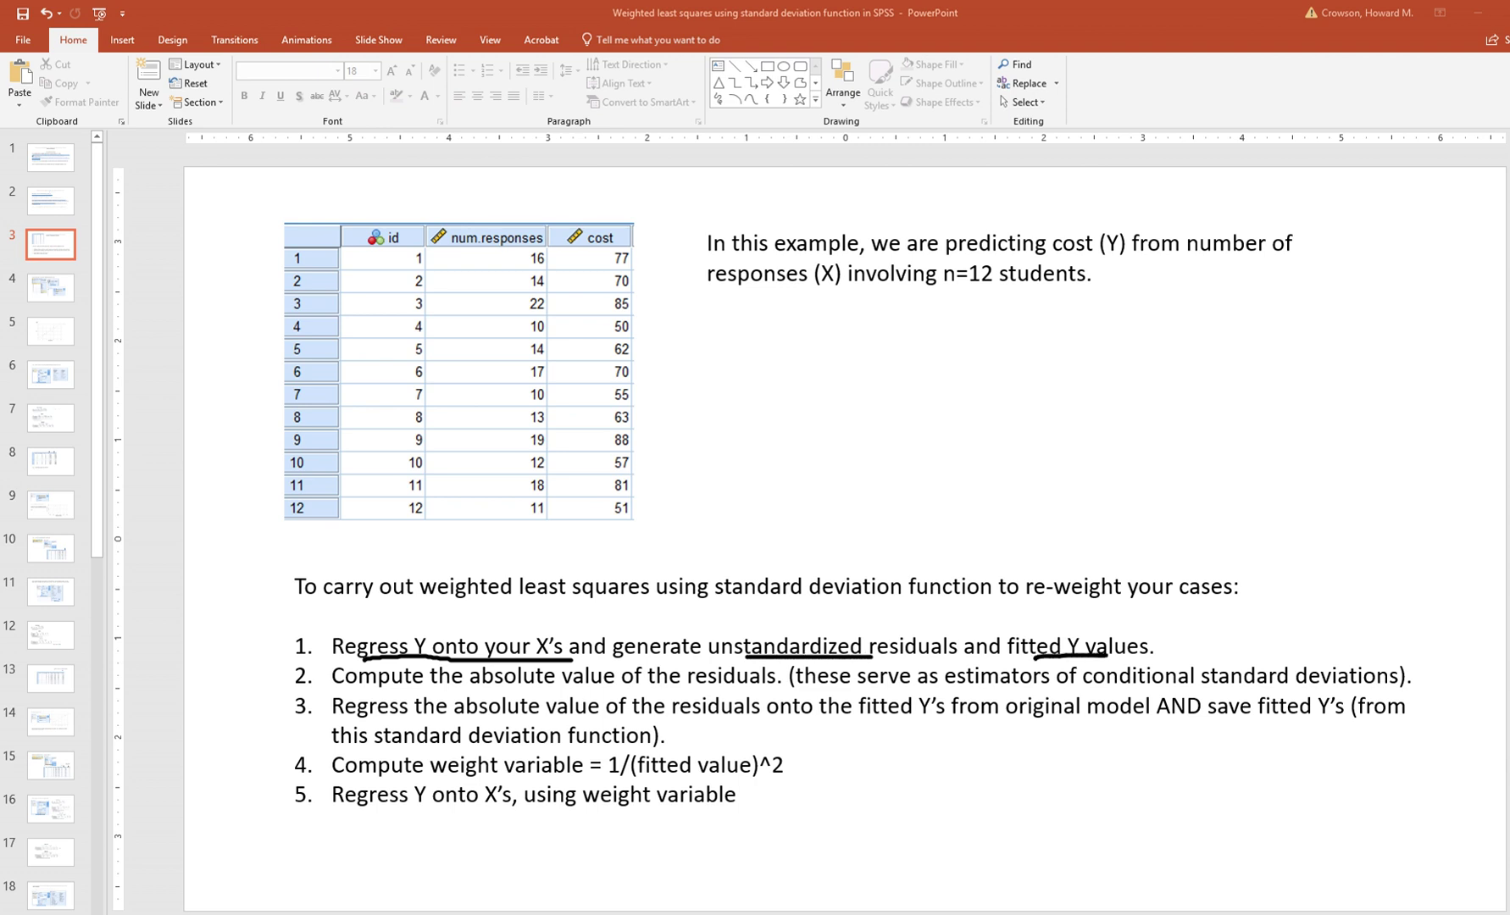
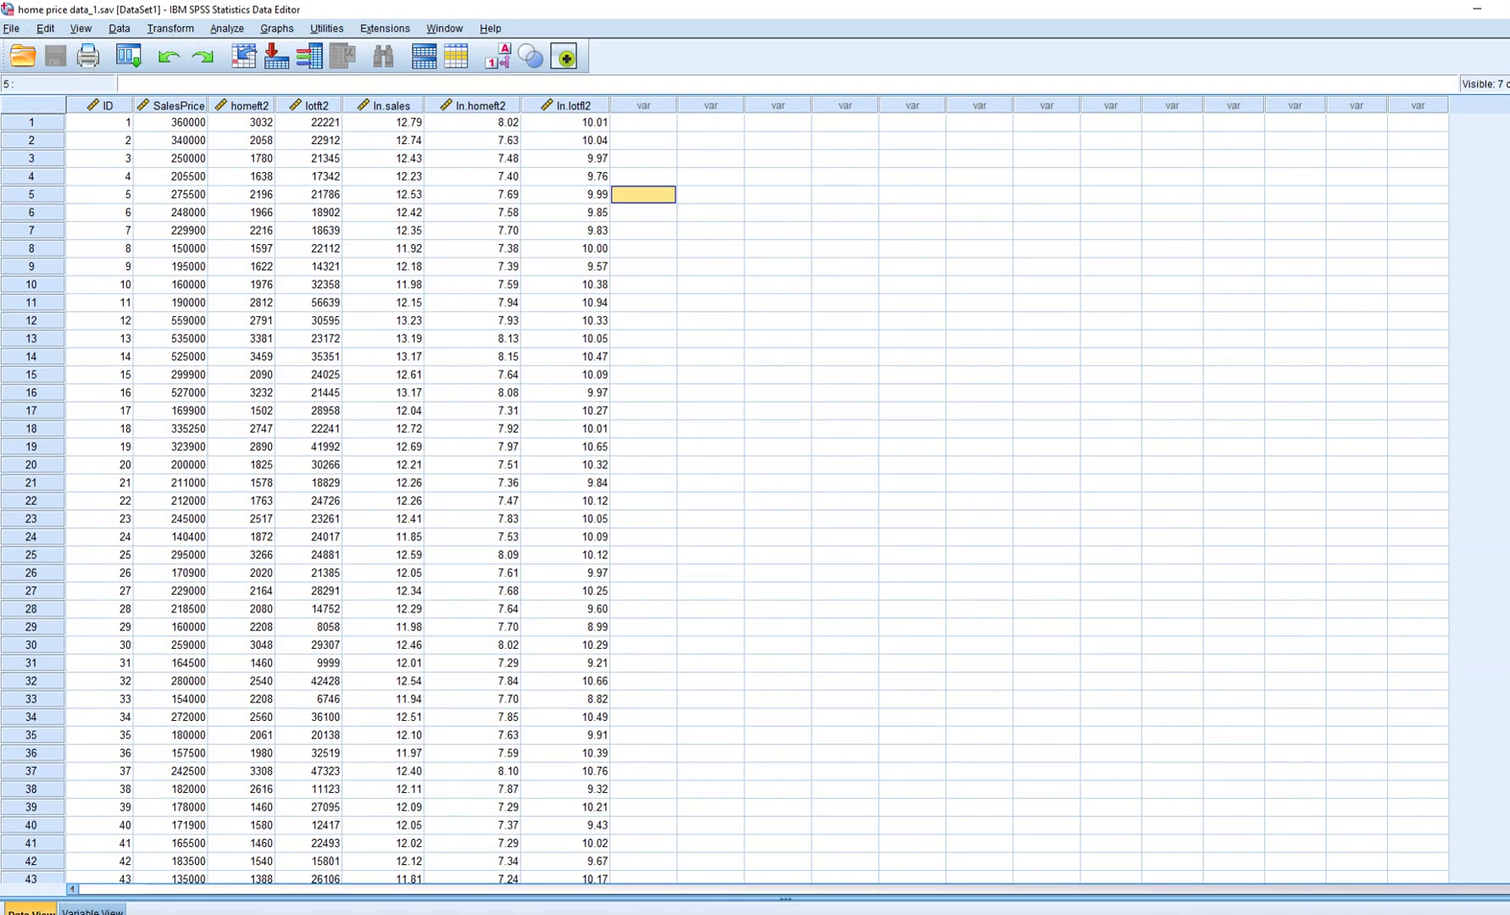
Set up a linear regression in SPSS with ln.sales as the dependent variable and ln.homeft2 and ln.lotft2 as independents
left_click(226, 28)
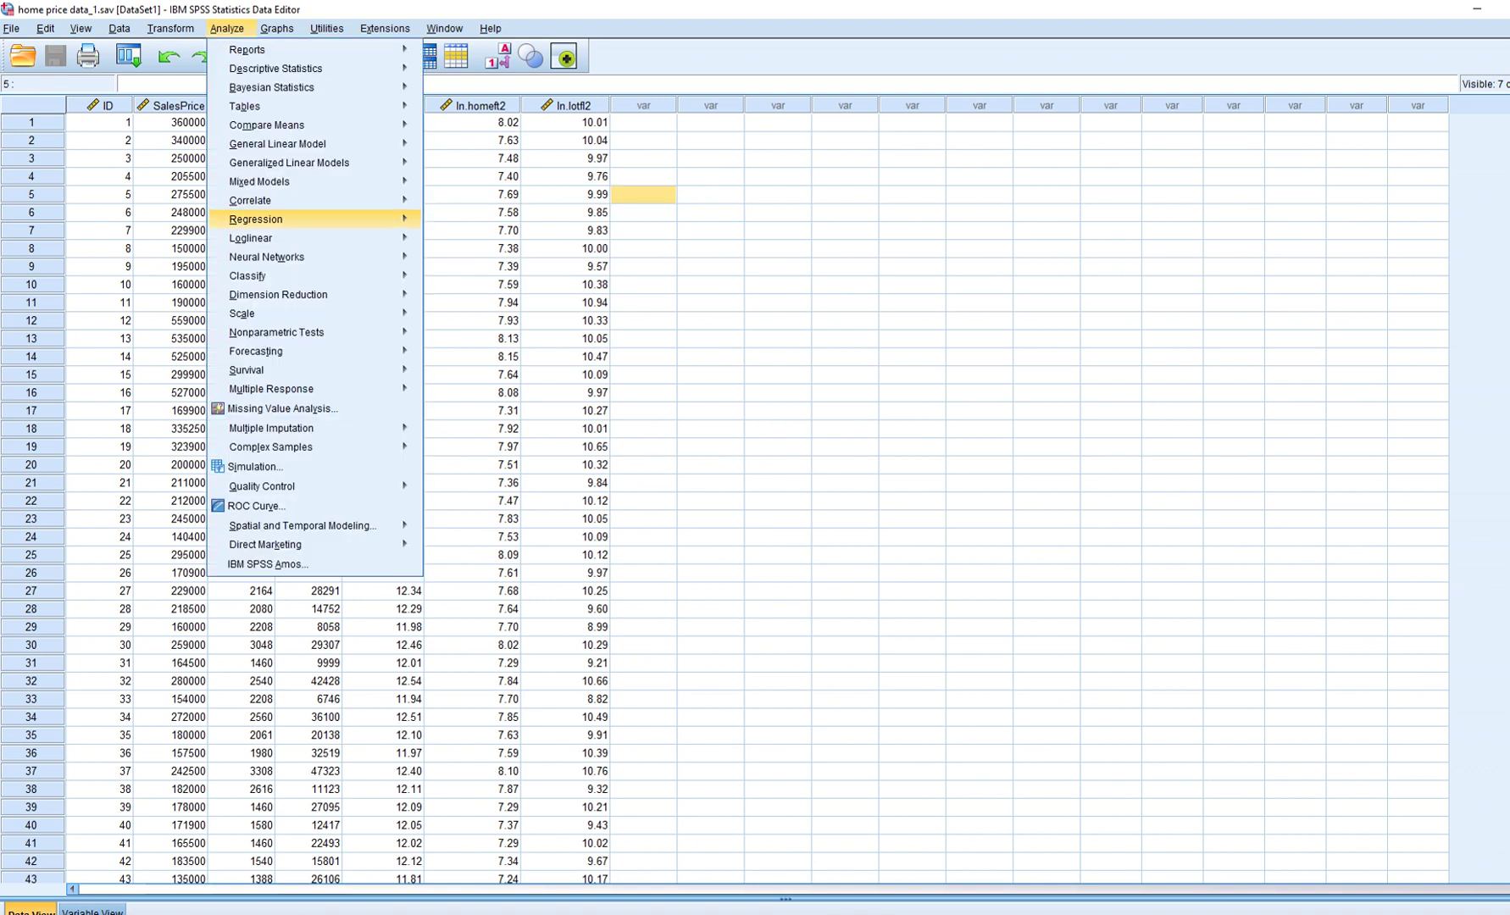
mouse_move(254, 219)
left_click(460, 284)
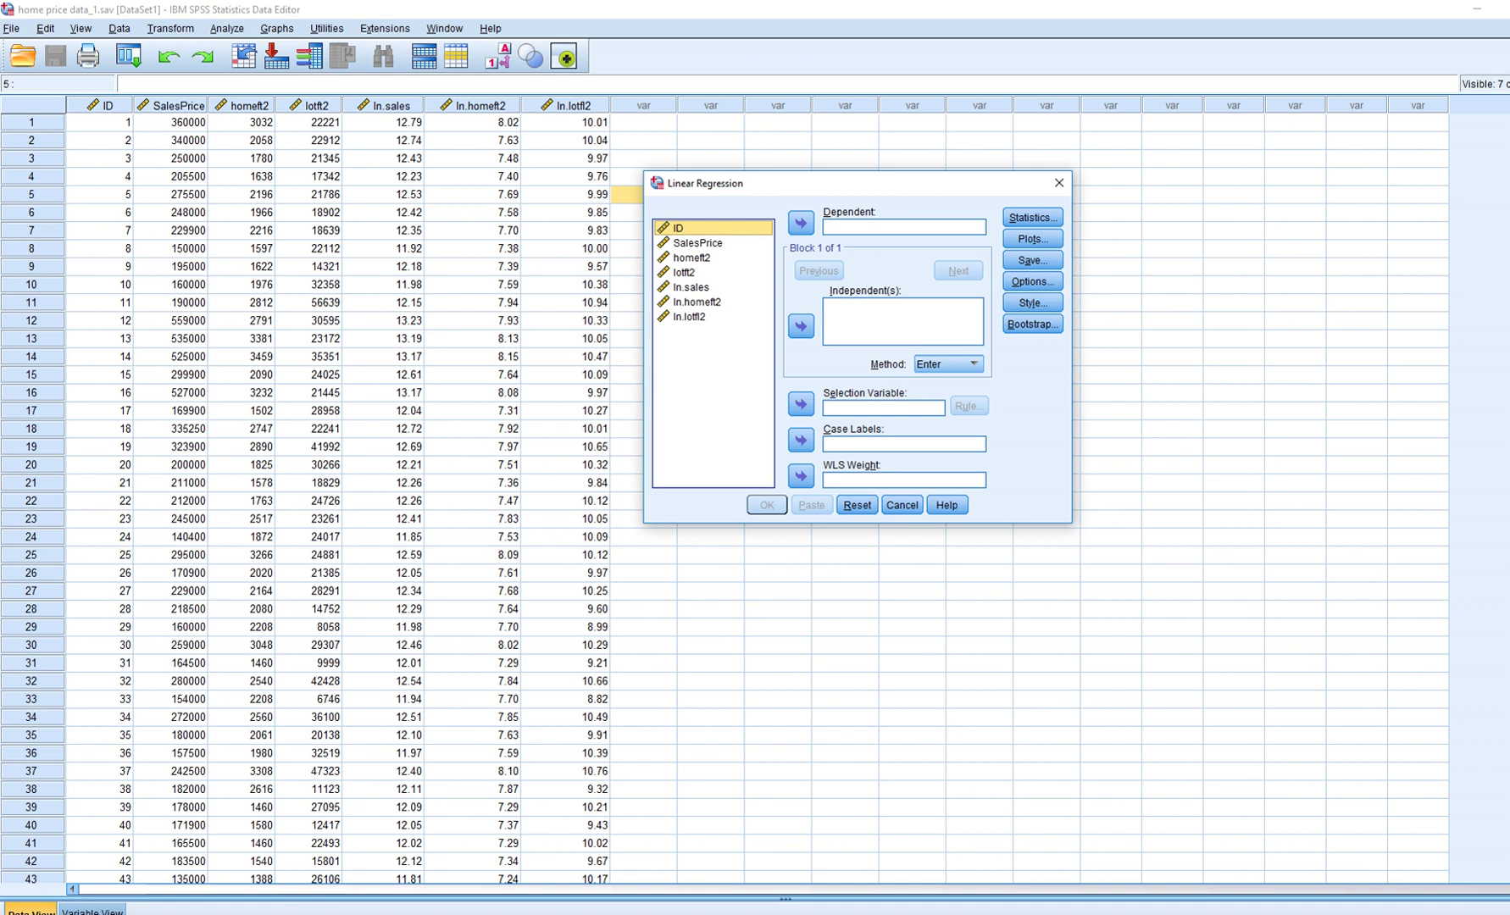
left_click(690, 288)
left_click(800, 223)
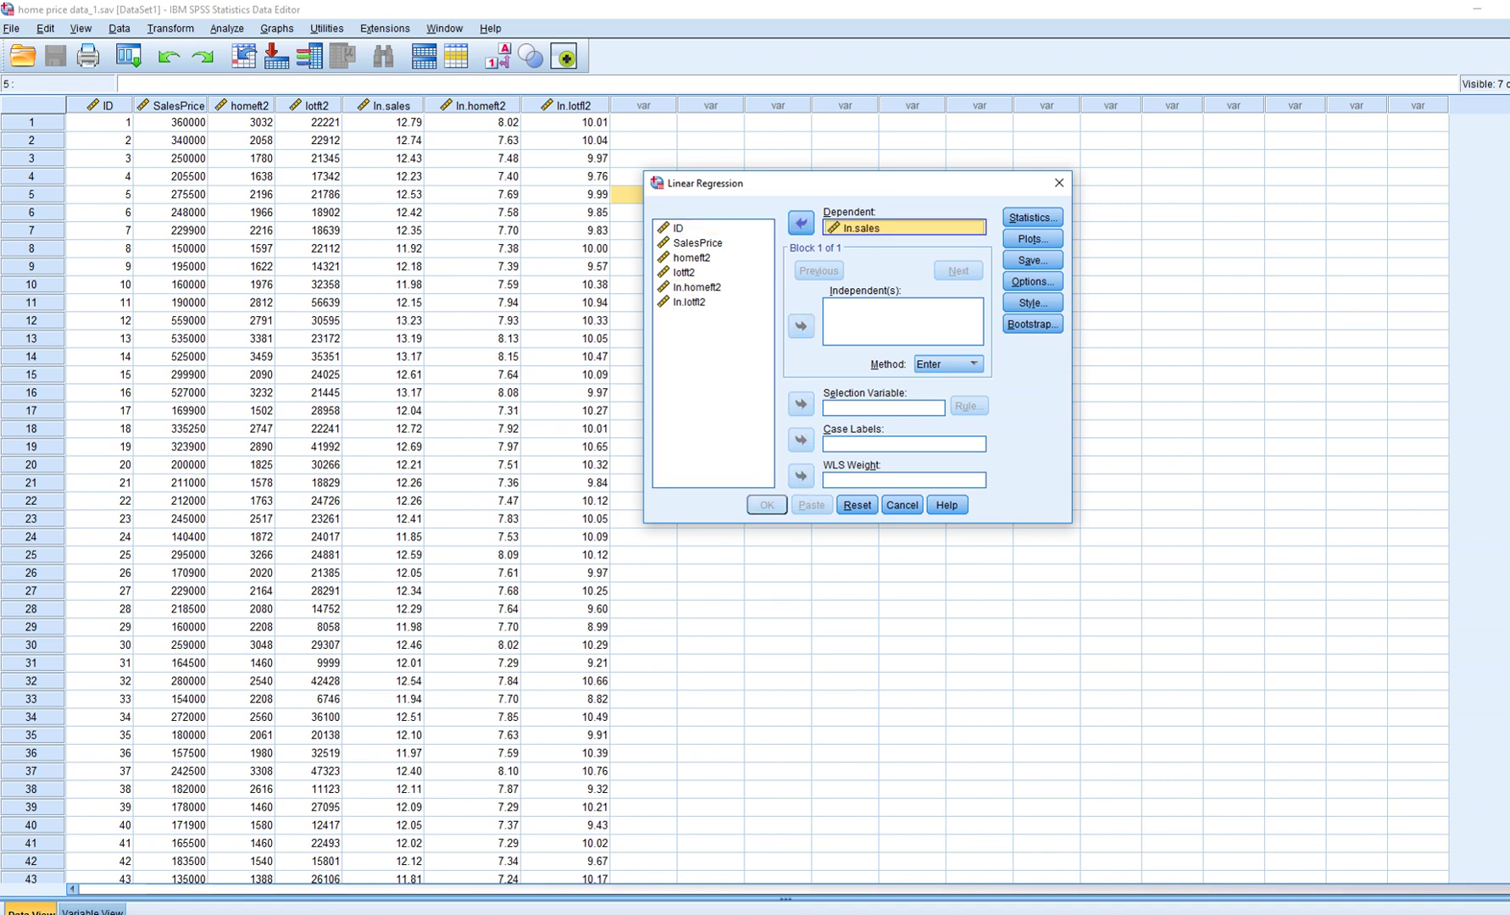
left_click(684, 272)
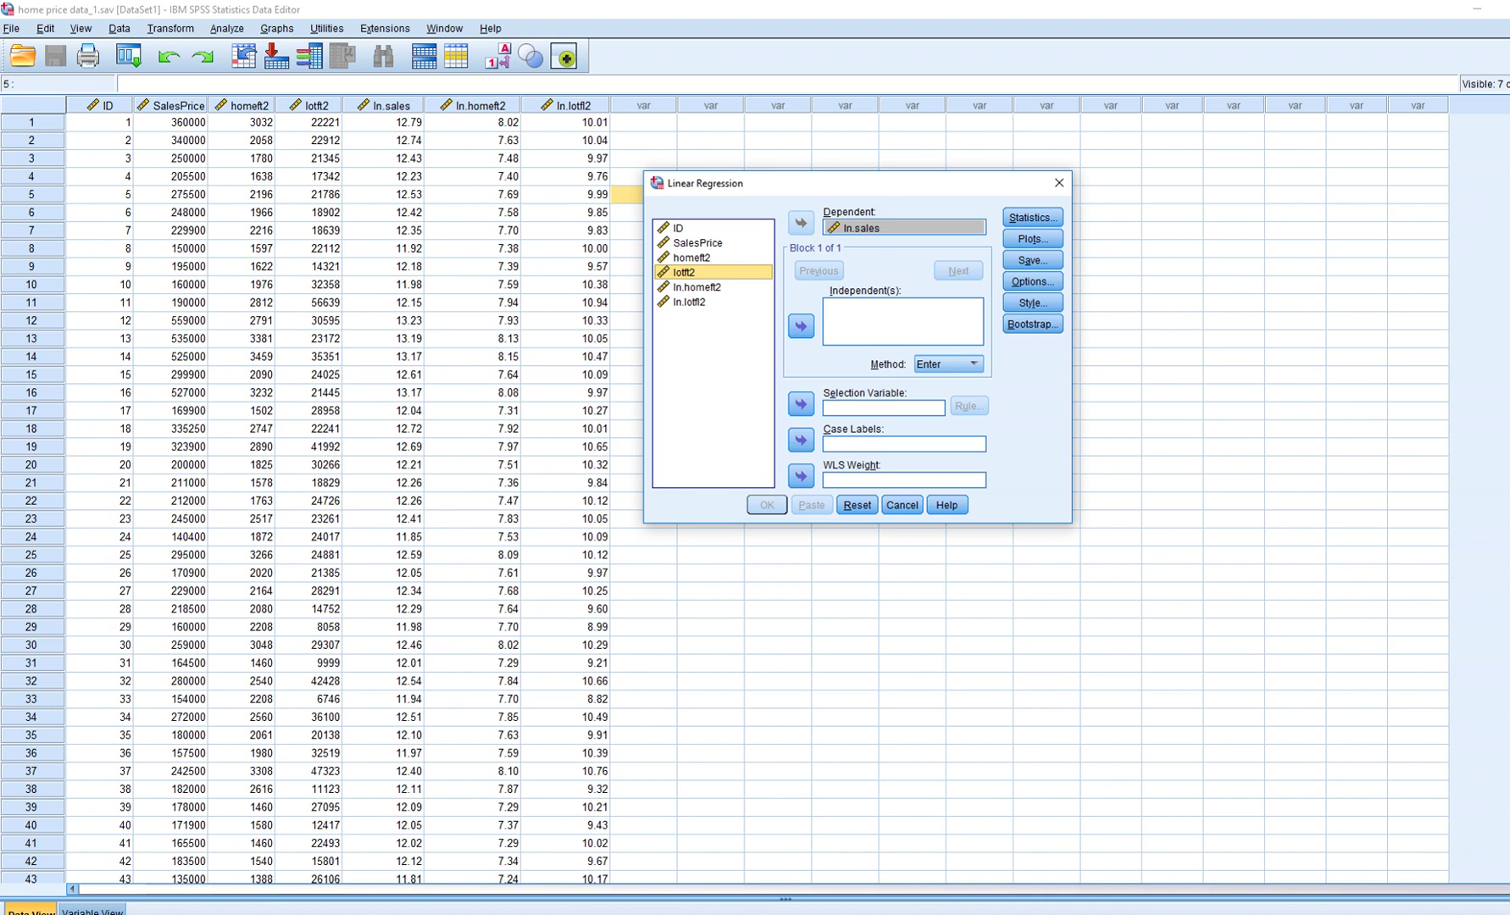
left_click(696, 287)
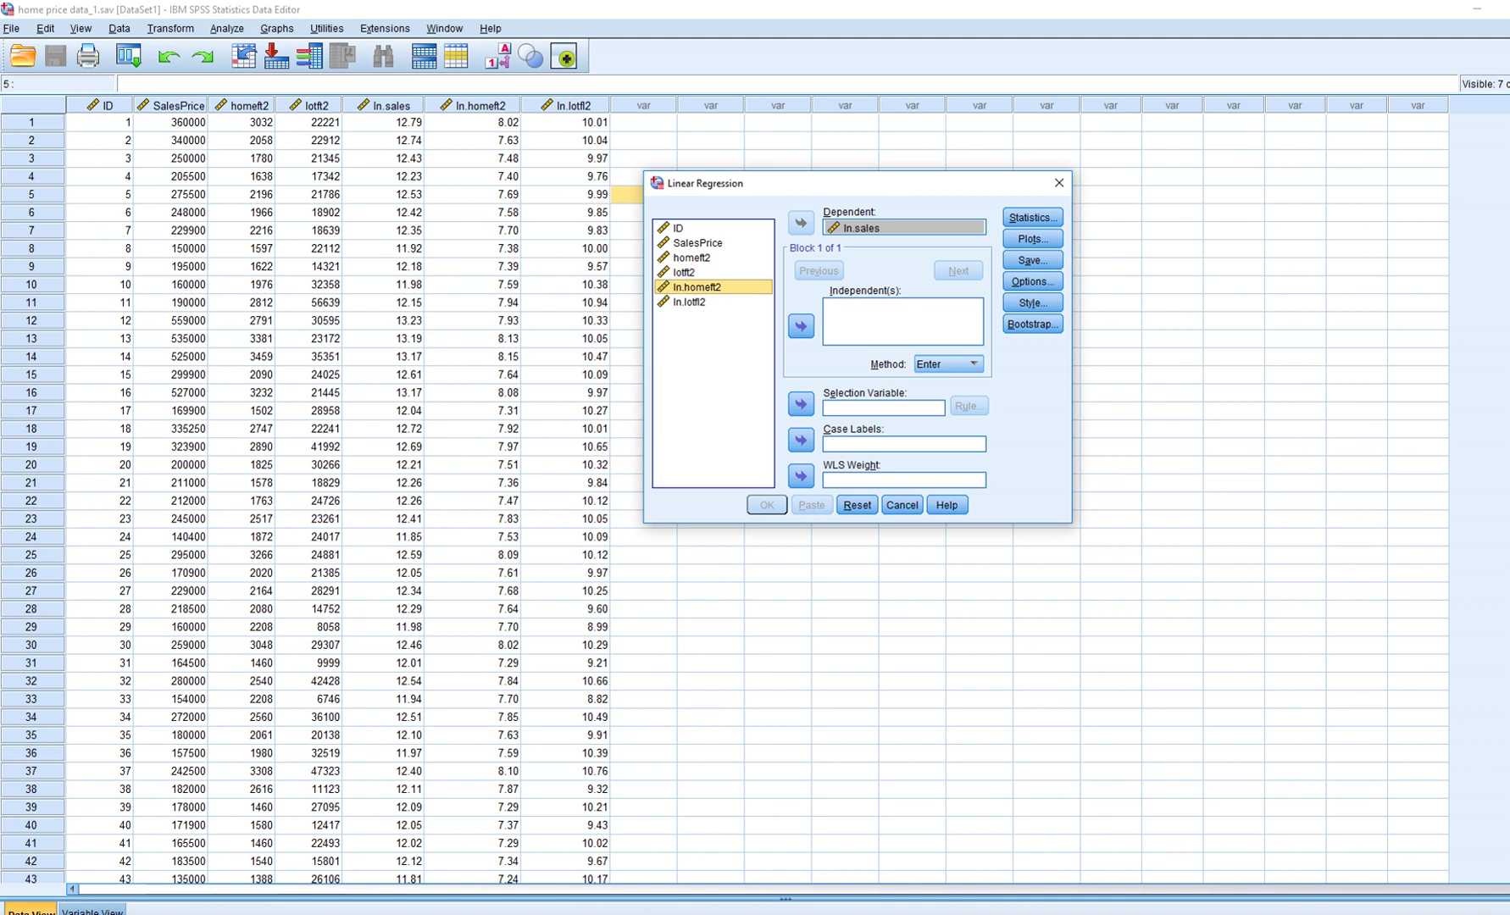
left_click(800, 326)
left_click(689, 302)
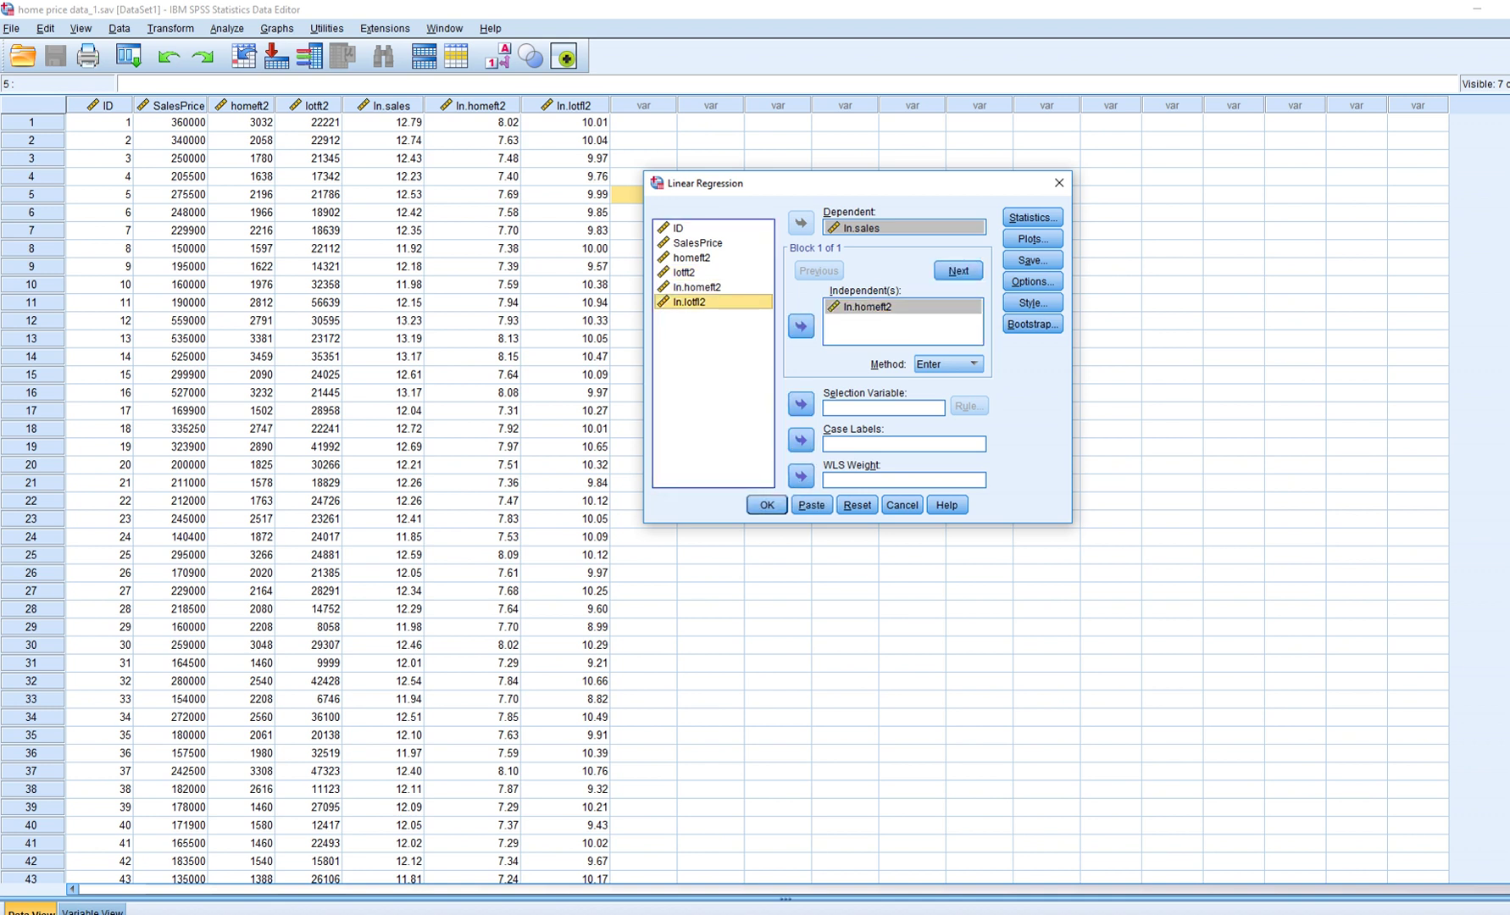
left_click(801, 326)
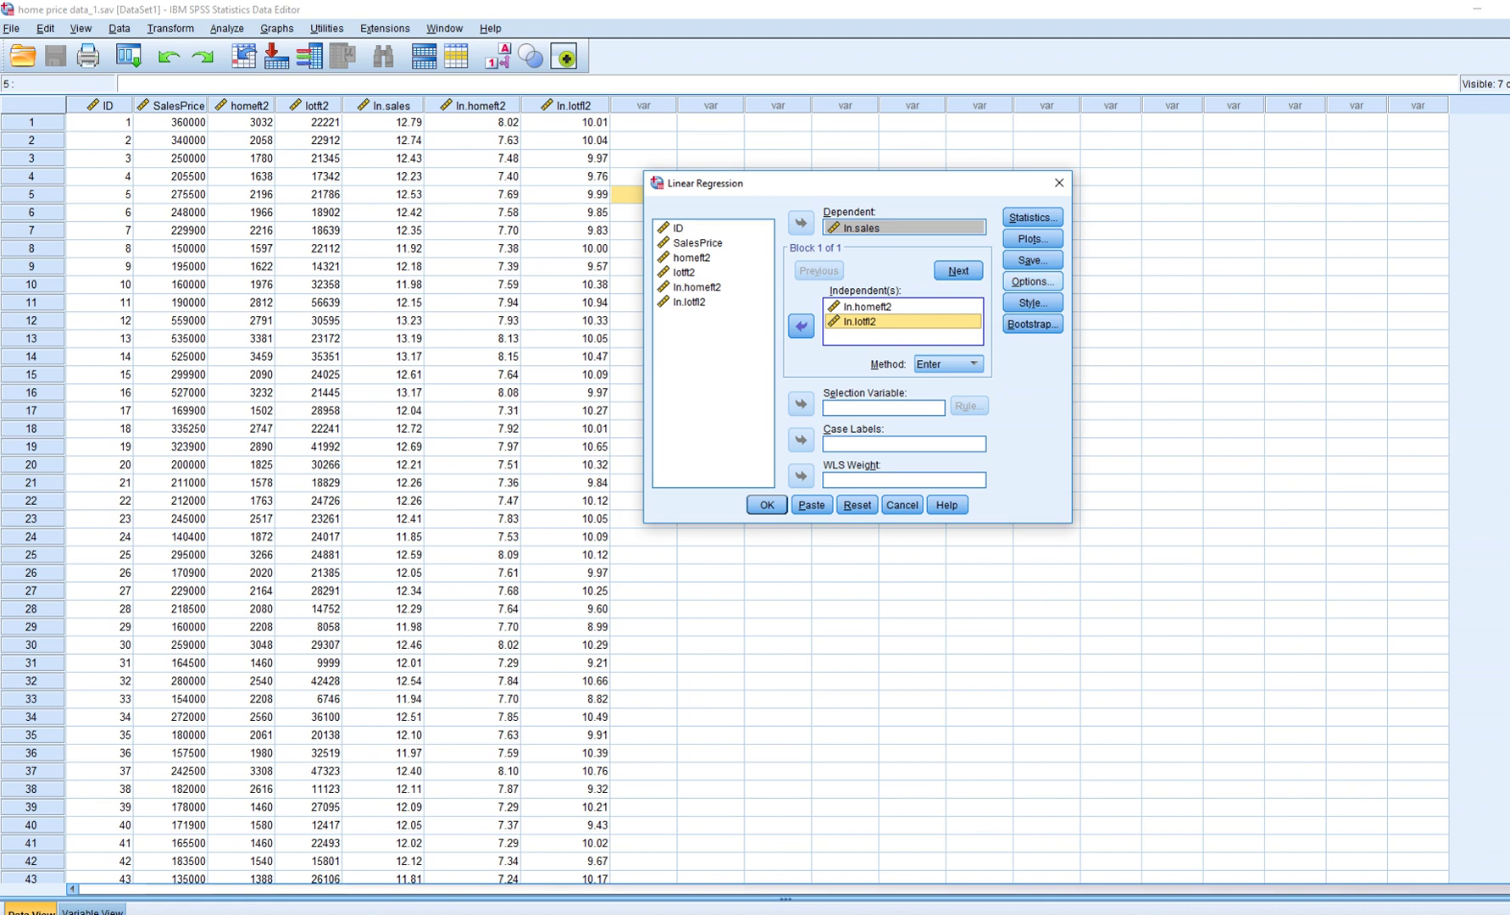
Save the unstandardized predicted values and unstandardized residuals as new variables and run the regression
left_click(1032, 260)
left_click(1103, 227)
left_click(1288, 227)
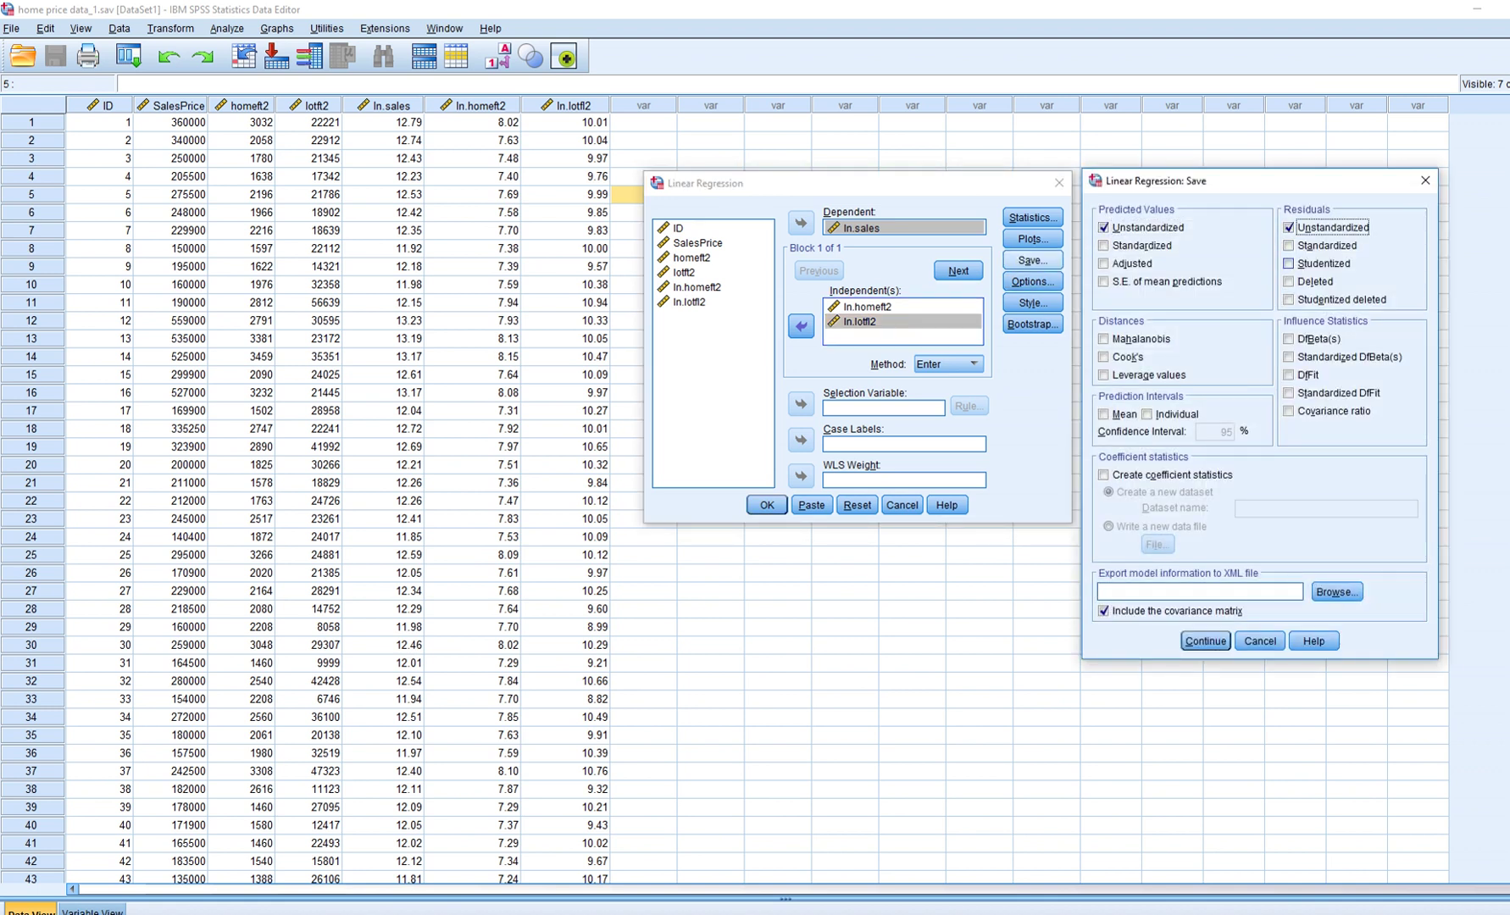
left_click(1205, 641)
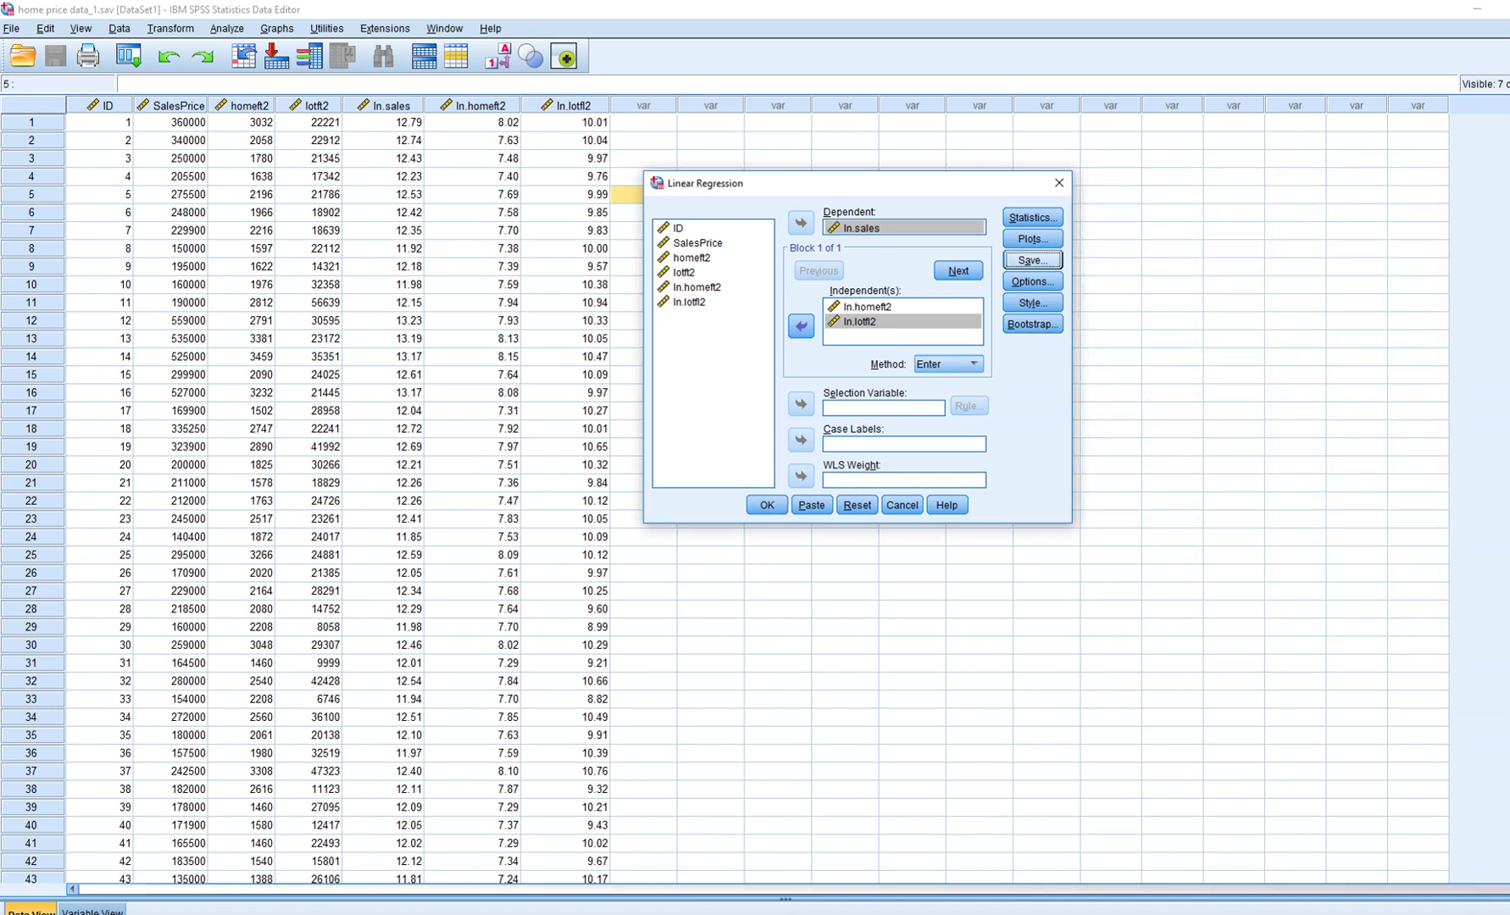
left_click(767, 505)
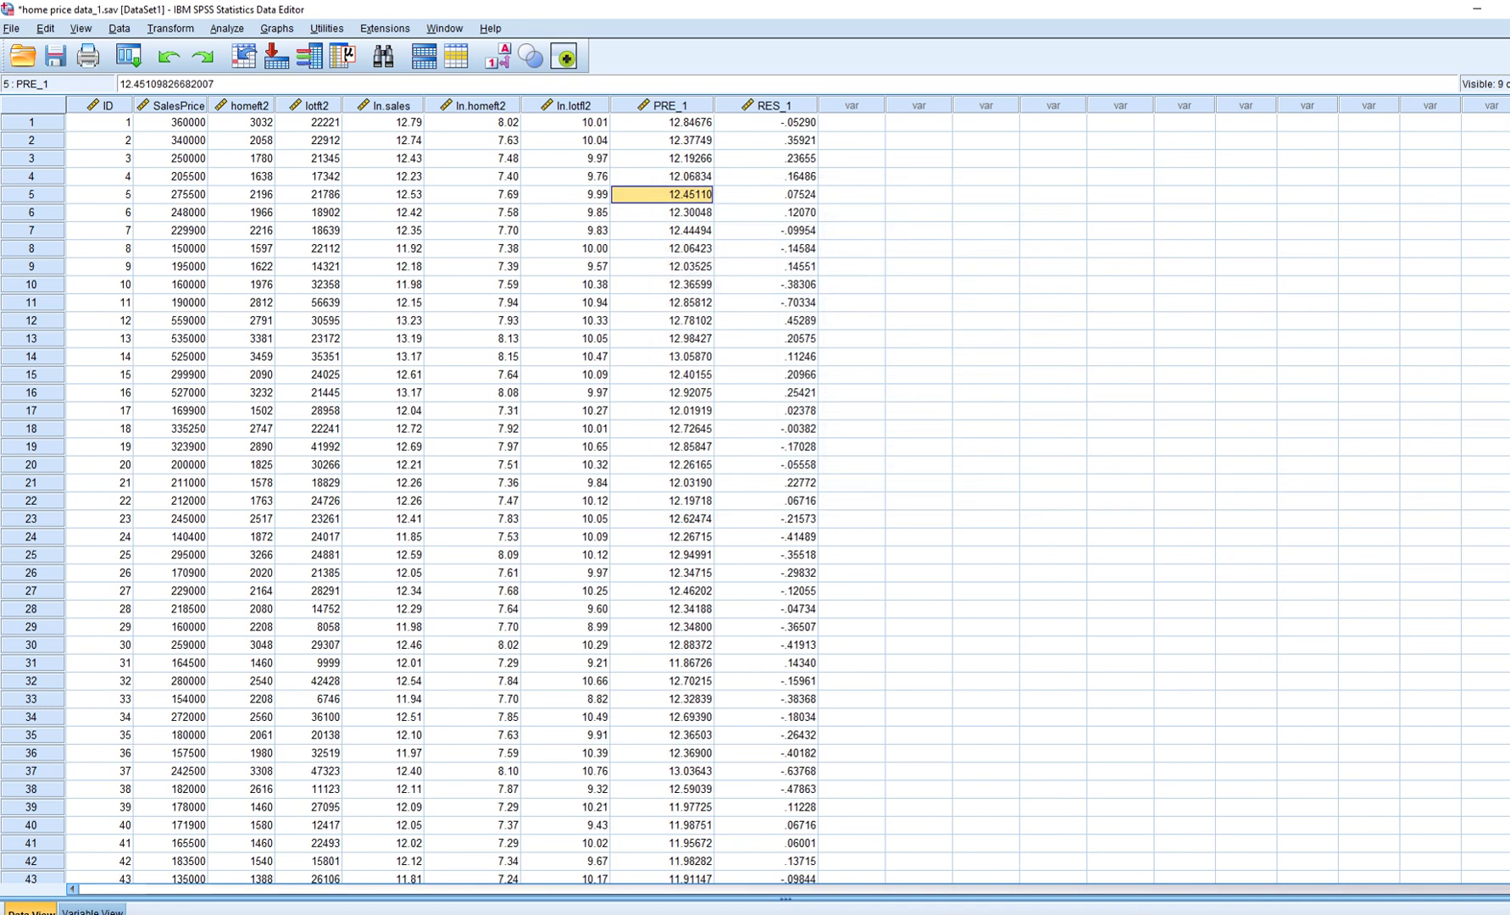
Inspect the newly saved residual and predicted value columns in the dataset
left_click(765, 105)
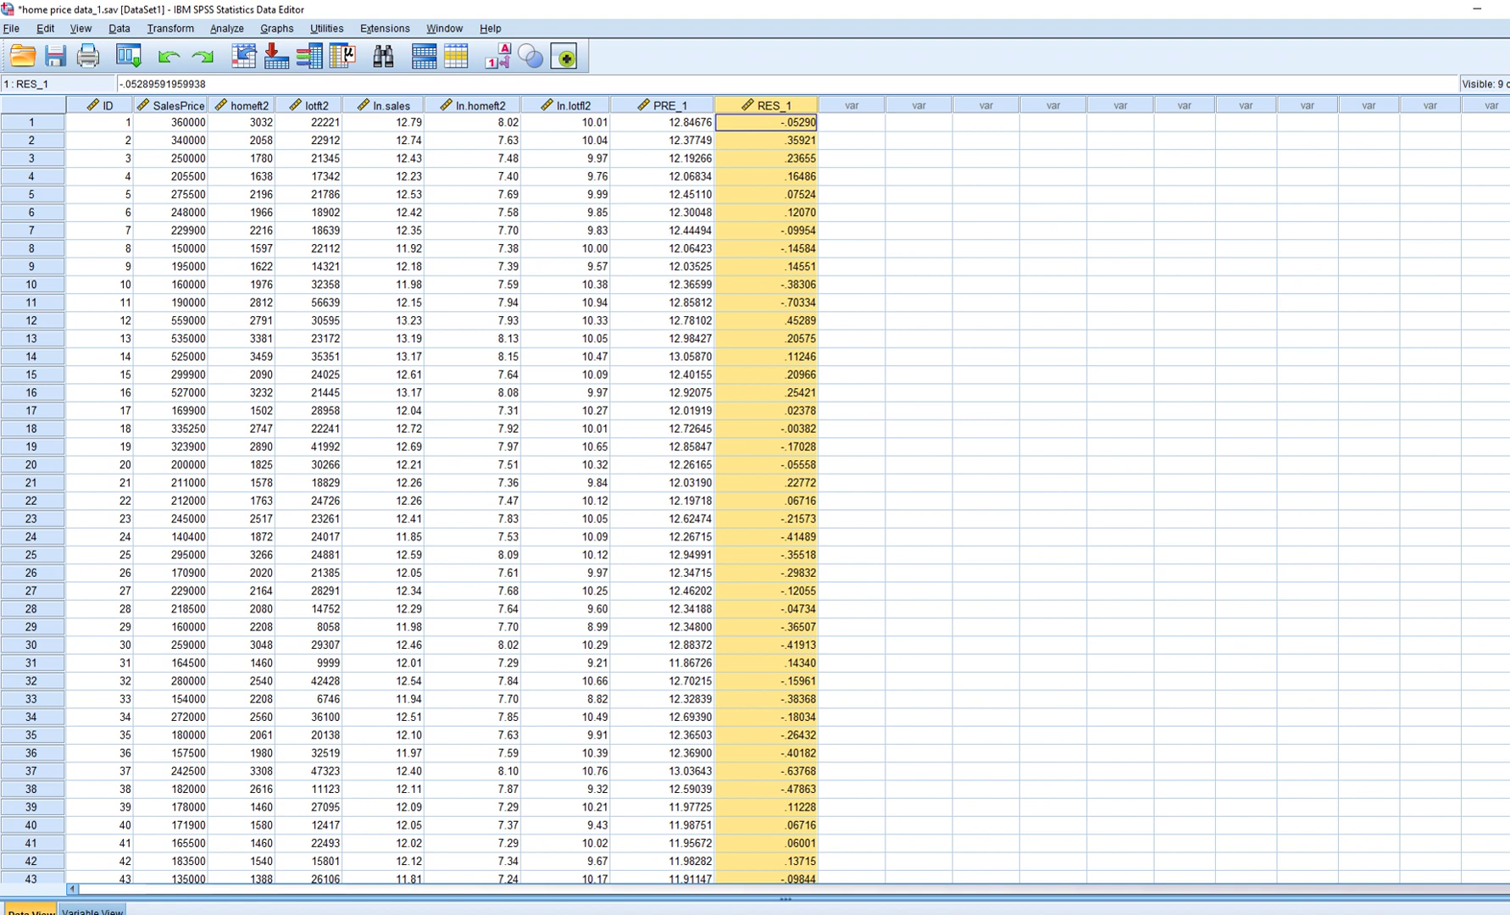
left_click(662, 105)
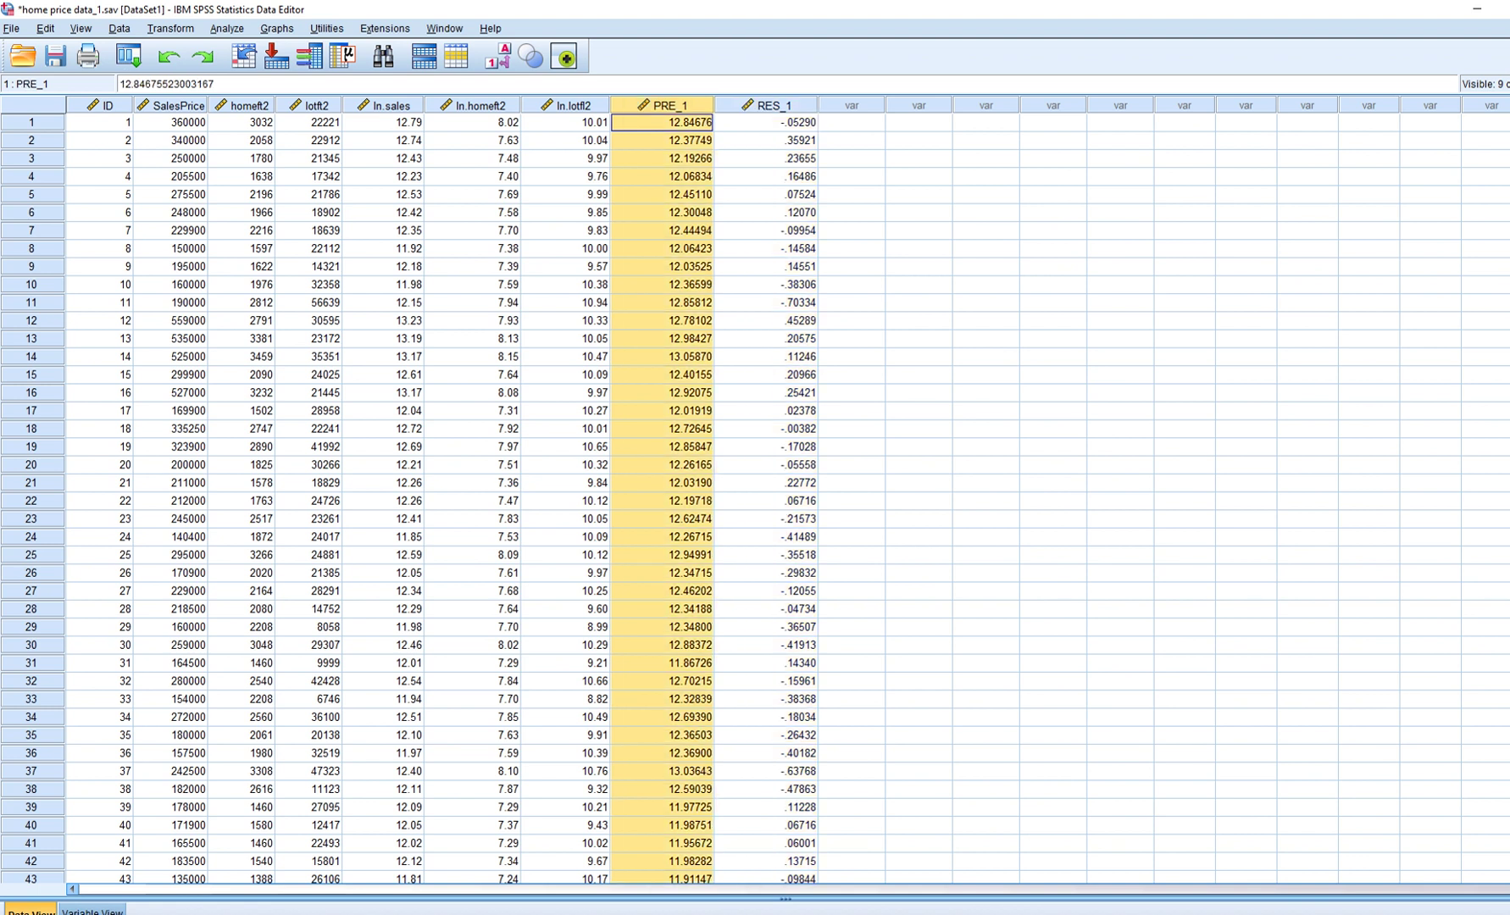
left_click(765, 158)
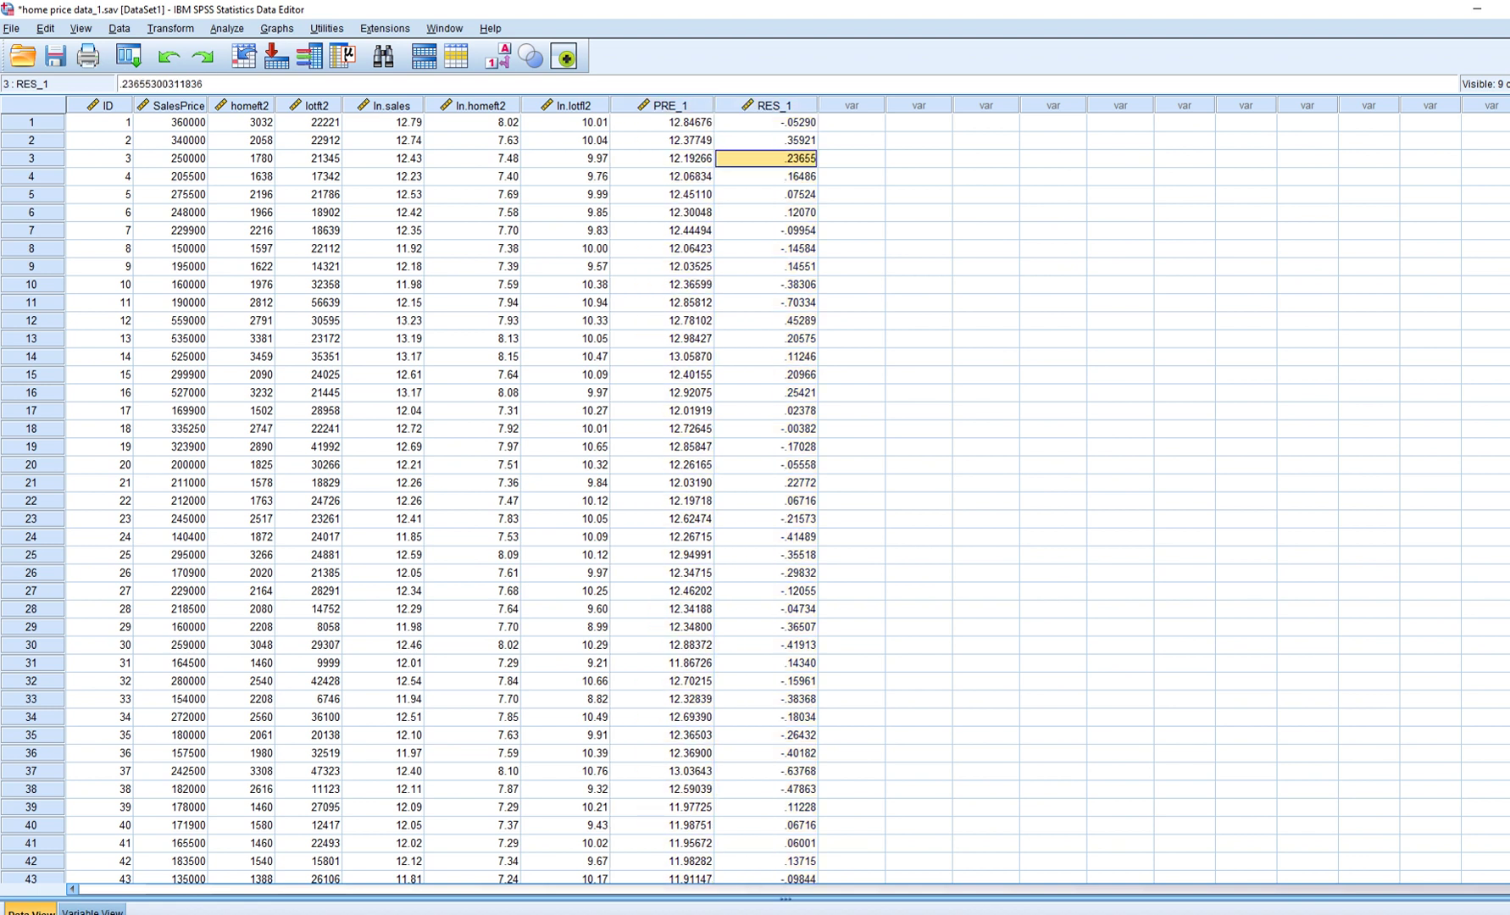
left_click(765, 105)
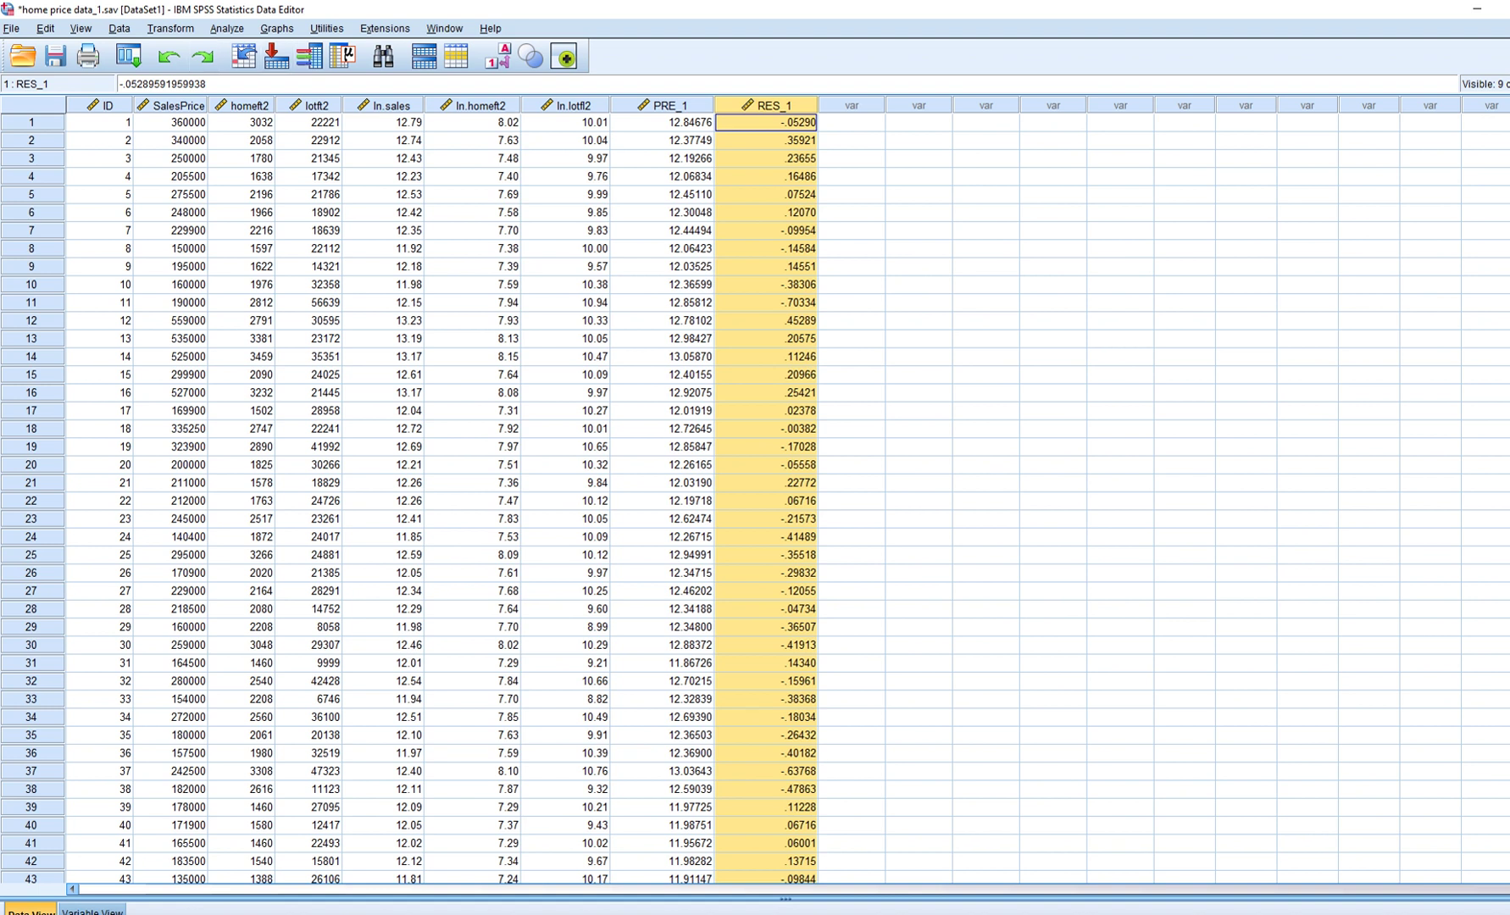
Compute a new variable absres as the absolute value of the unstandardized residuals, abs(RES_1)
left_click(170, 28)
key("Down")
key("Return")
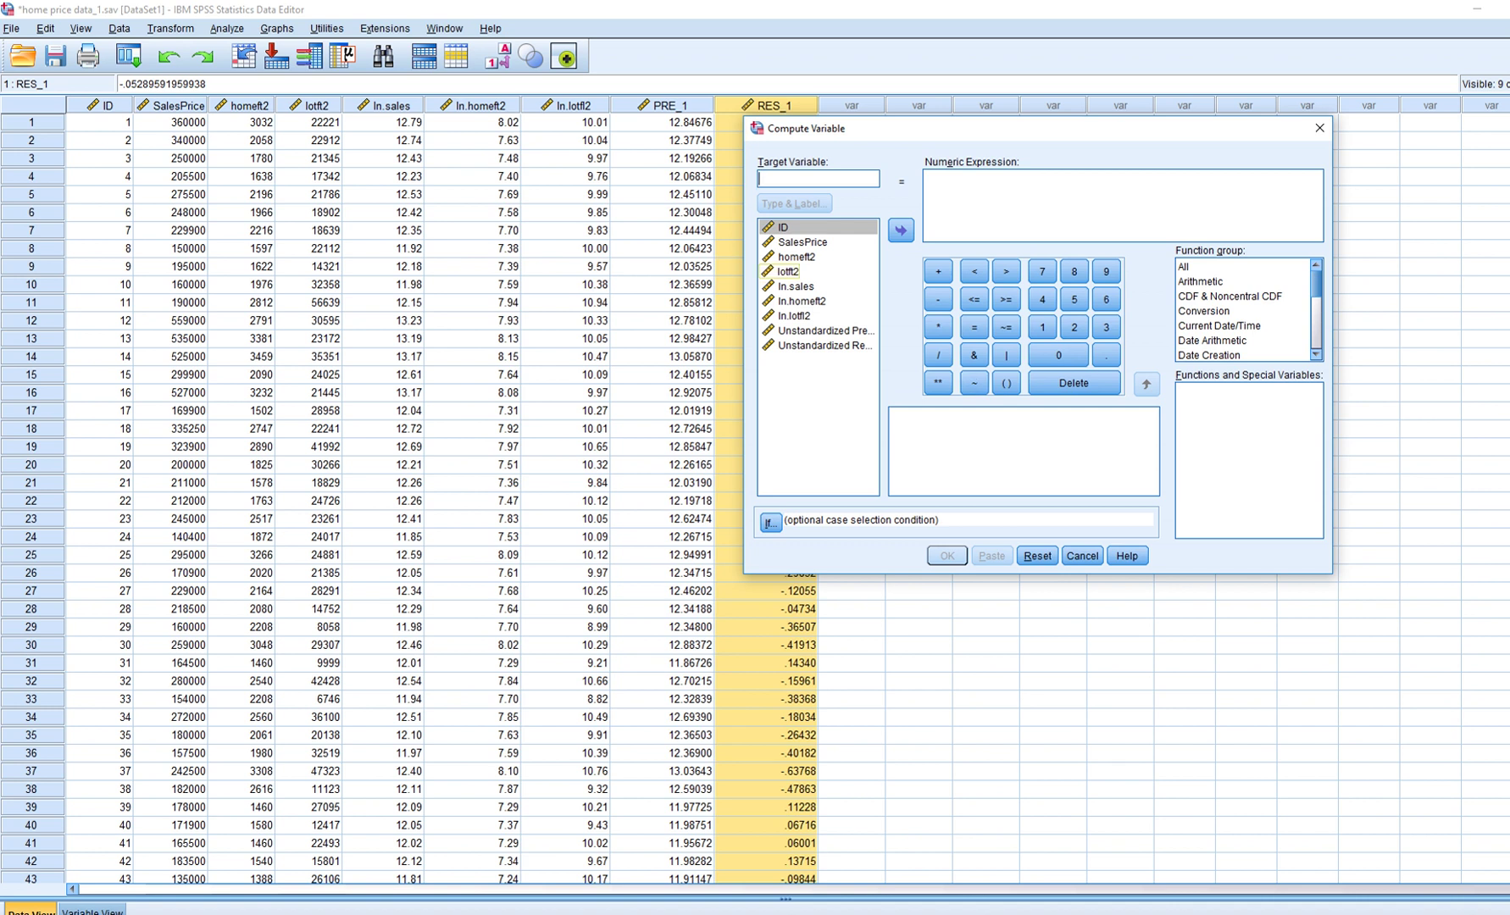
type("abs")
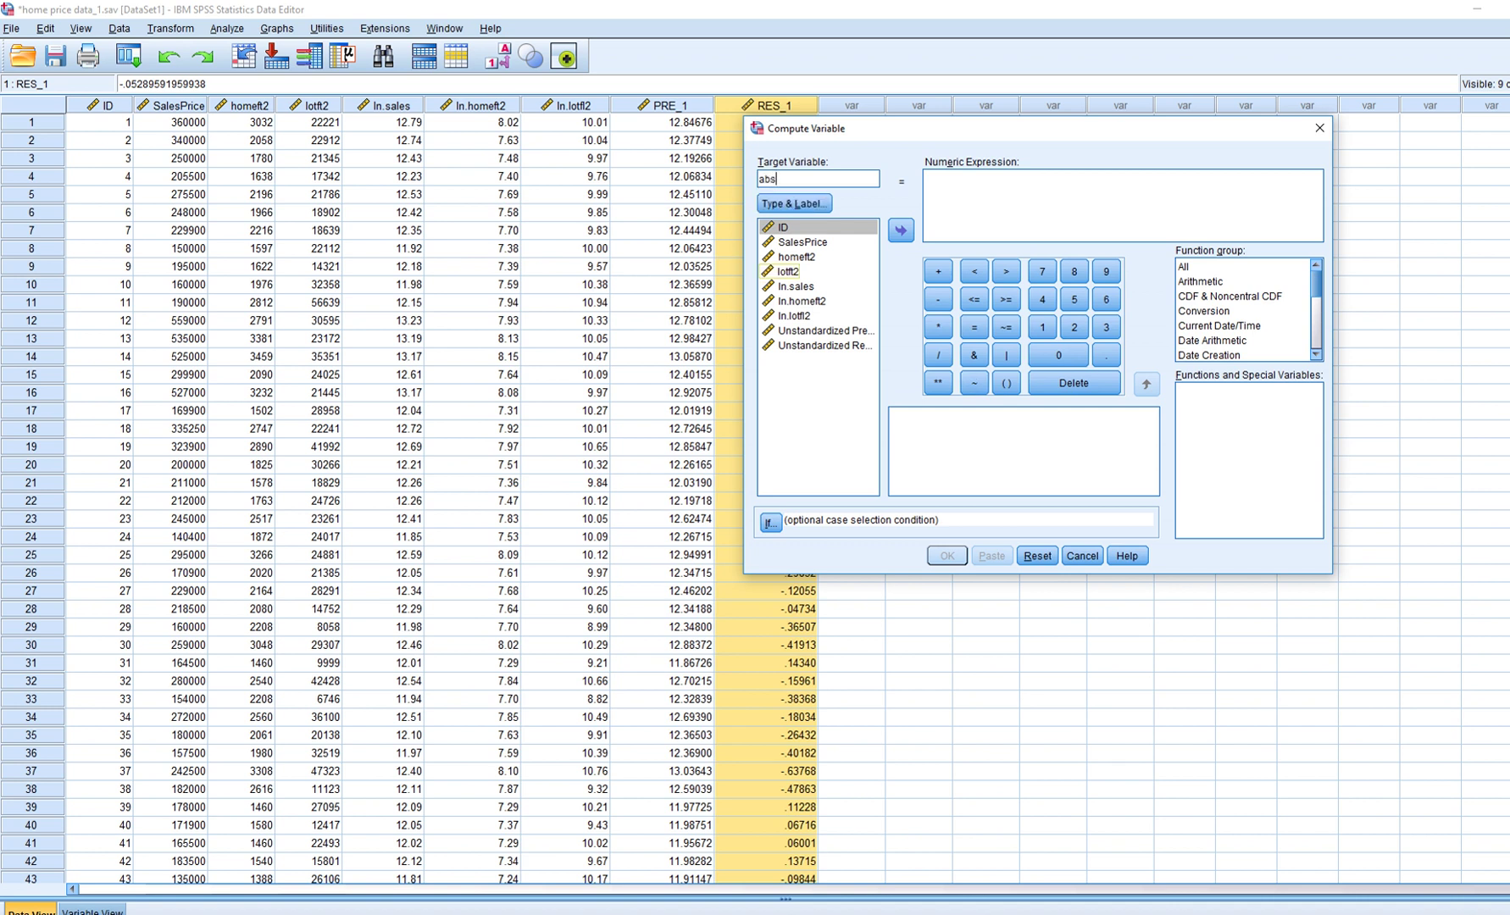
type("res")
left_click(926, 177)
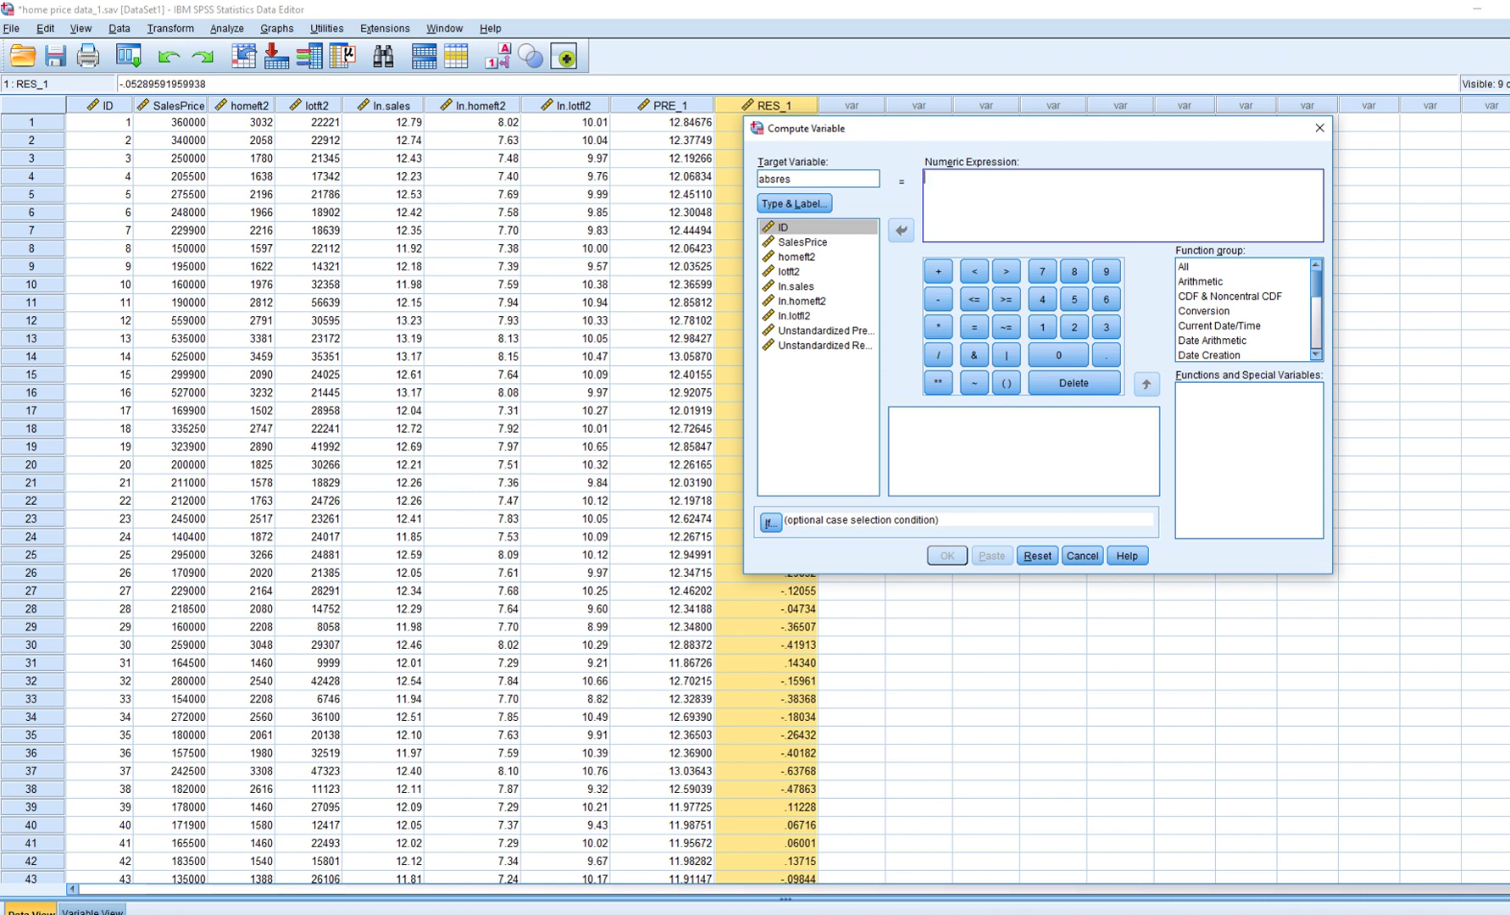
type("abs(")
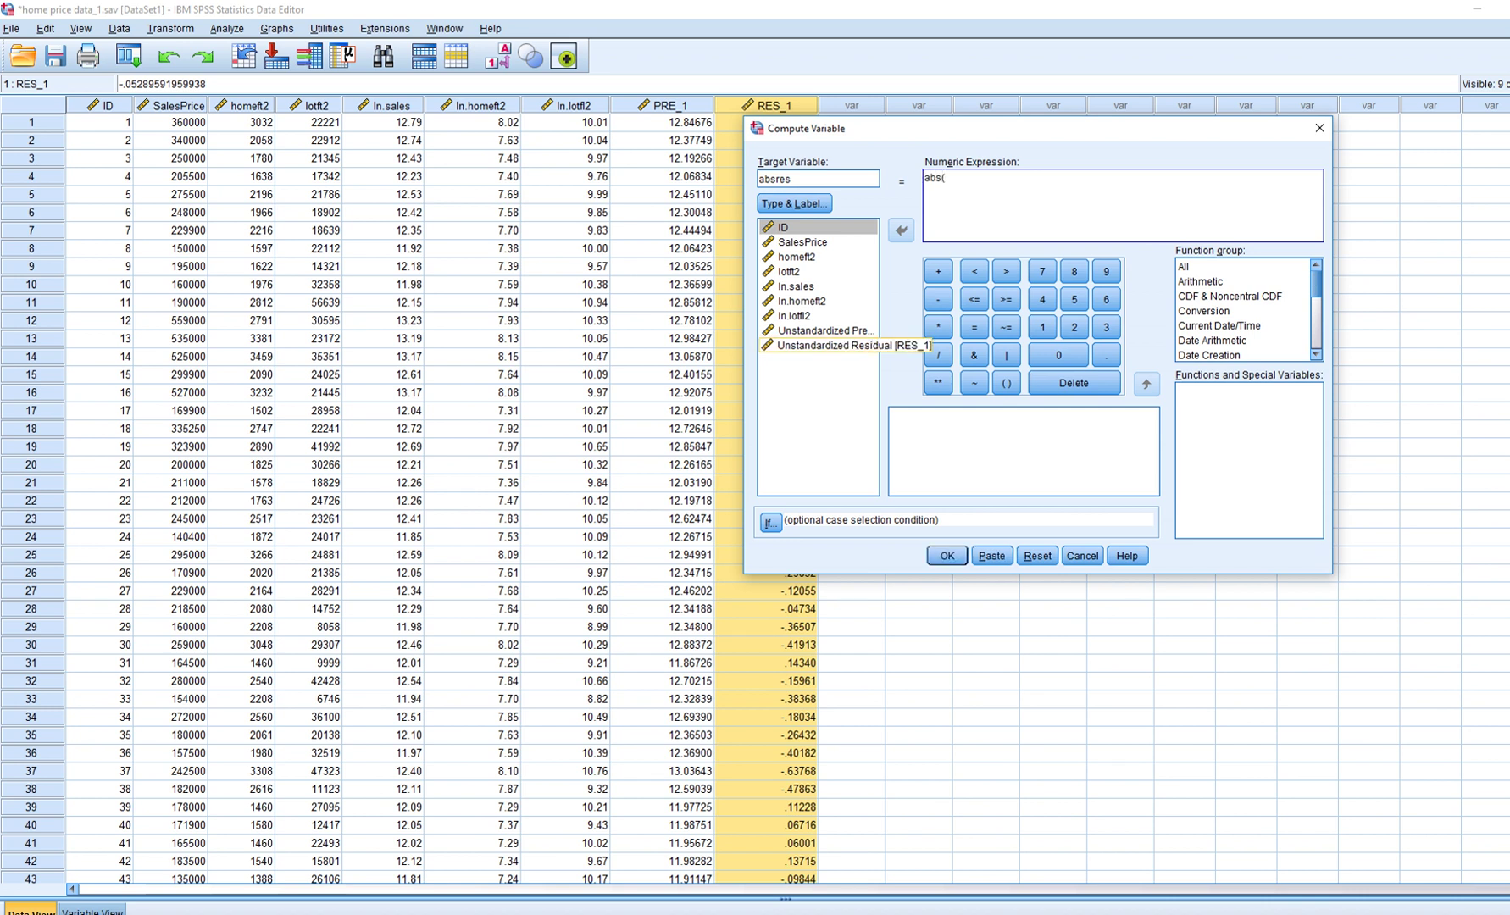
double_click(817, 345)
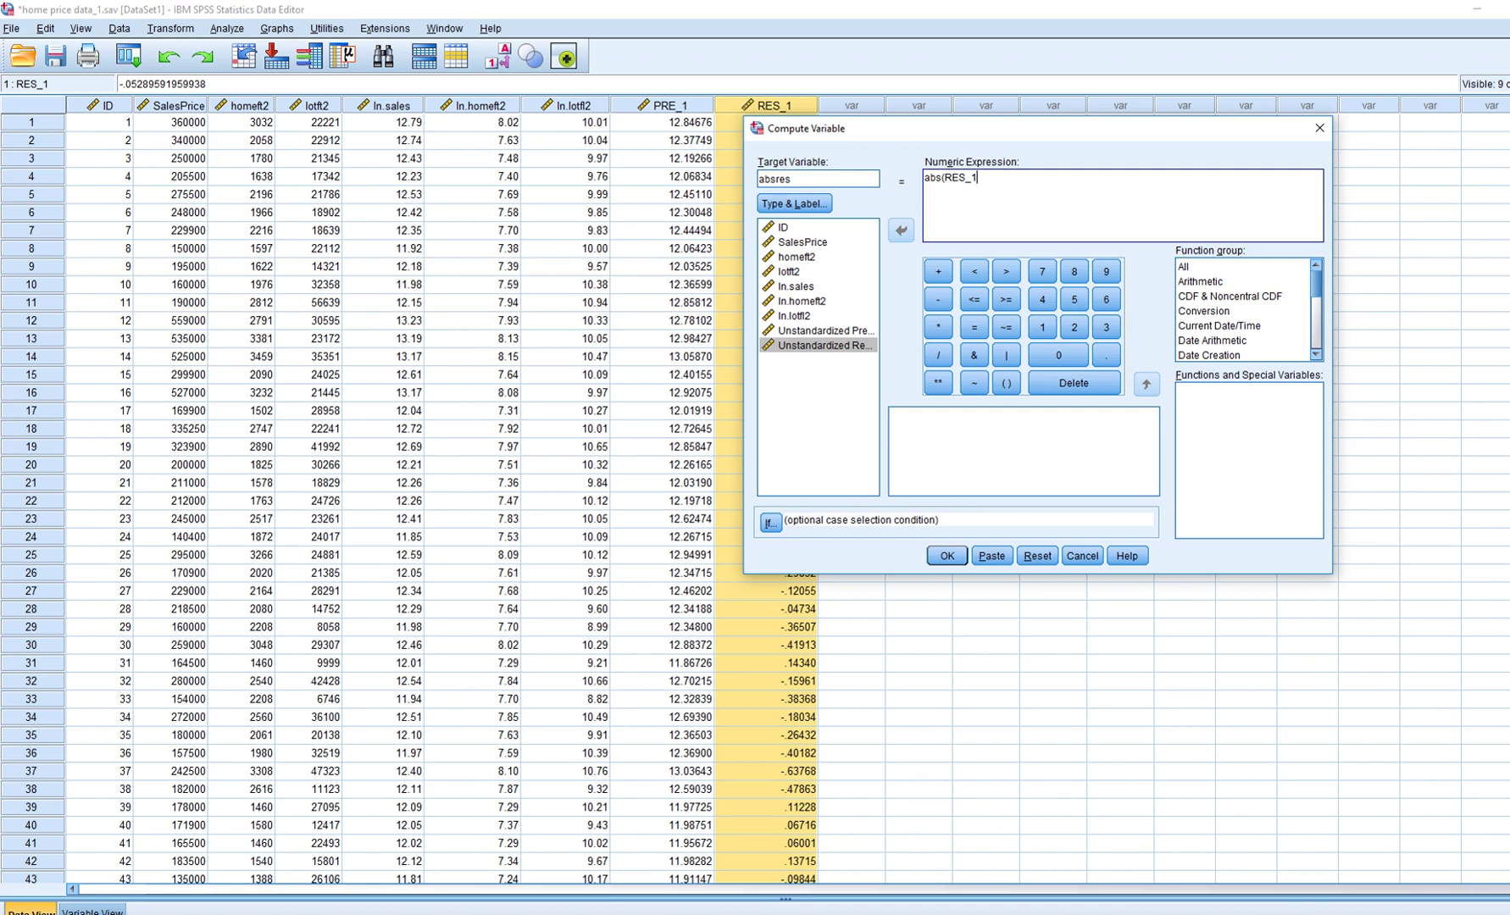
left_click_drag(1038, 128, 1132, 116)
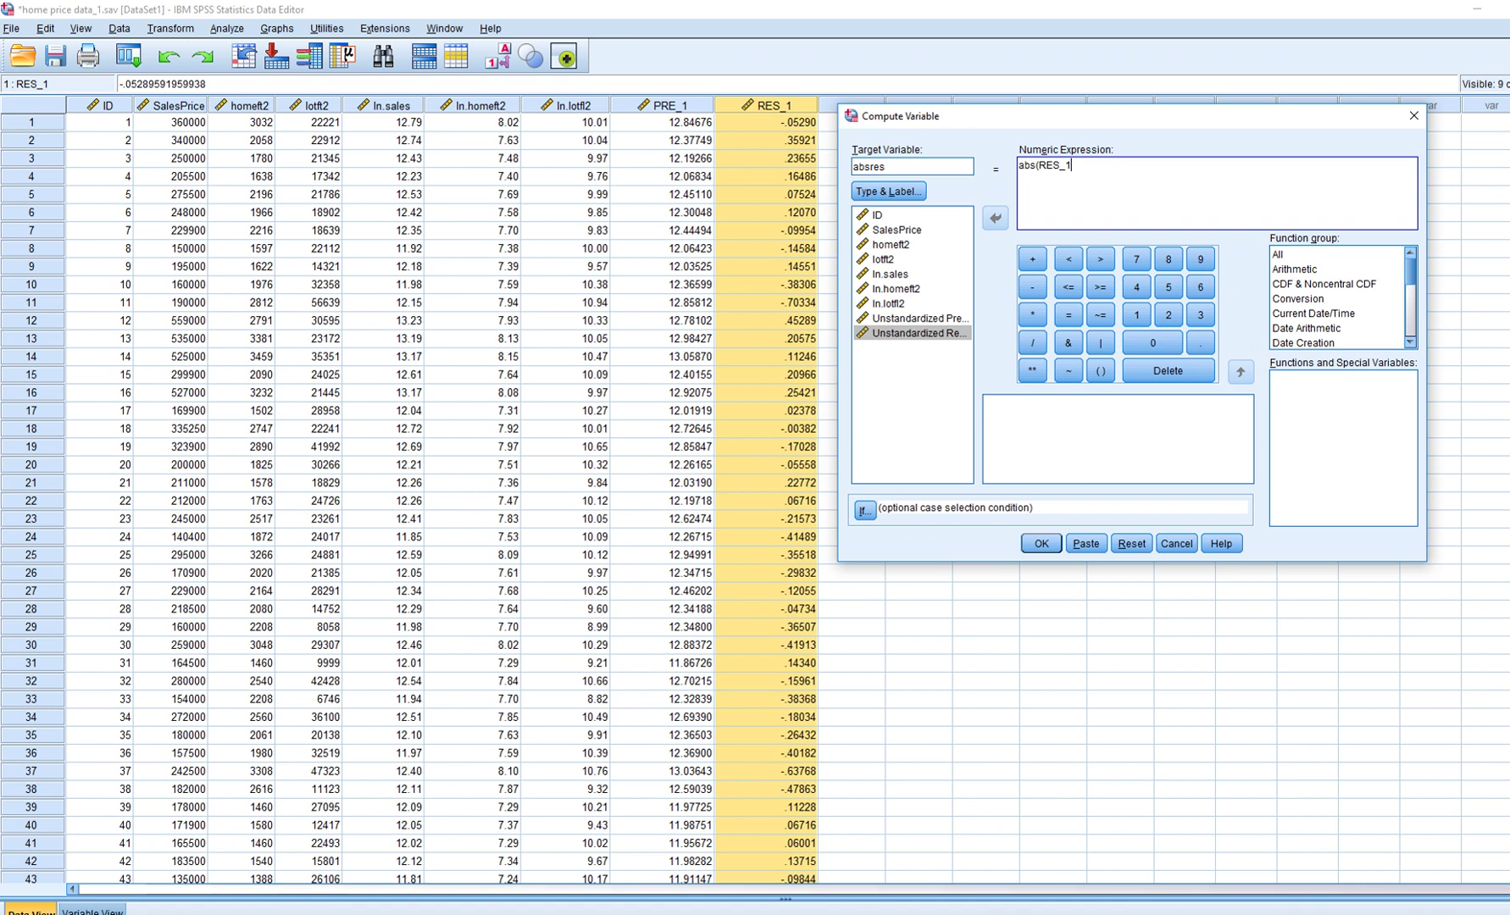
type(")")
left_click(1040, 543)
Inspect the absres column in the home price dataset alongside the PRE_1 predicted values
left_click(505, 914)
left_click(322, 873)
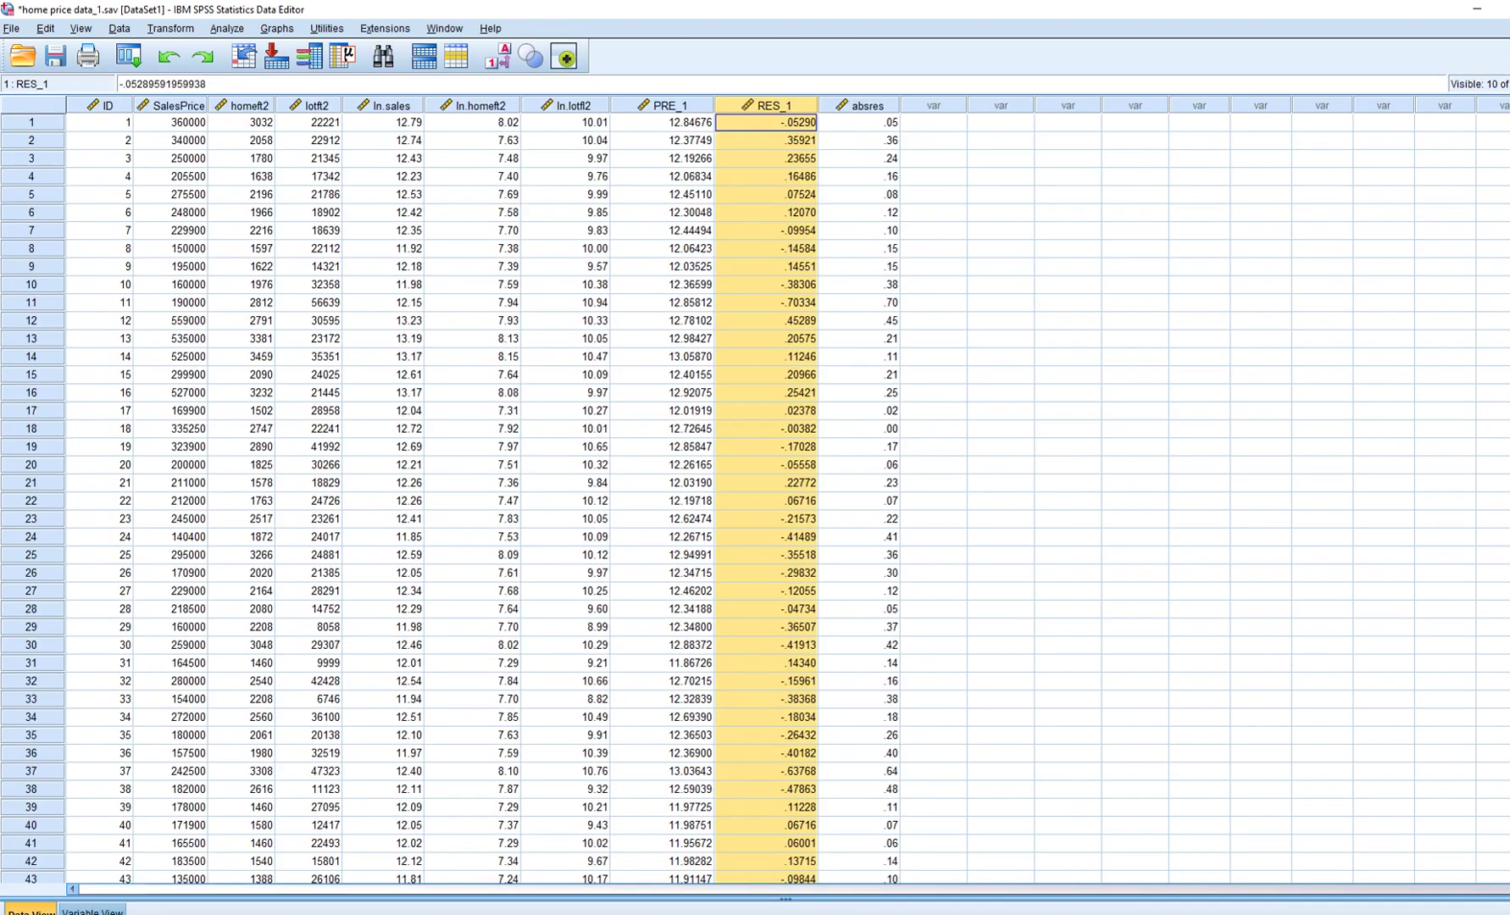
left_click(859, 105)
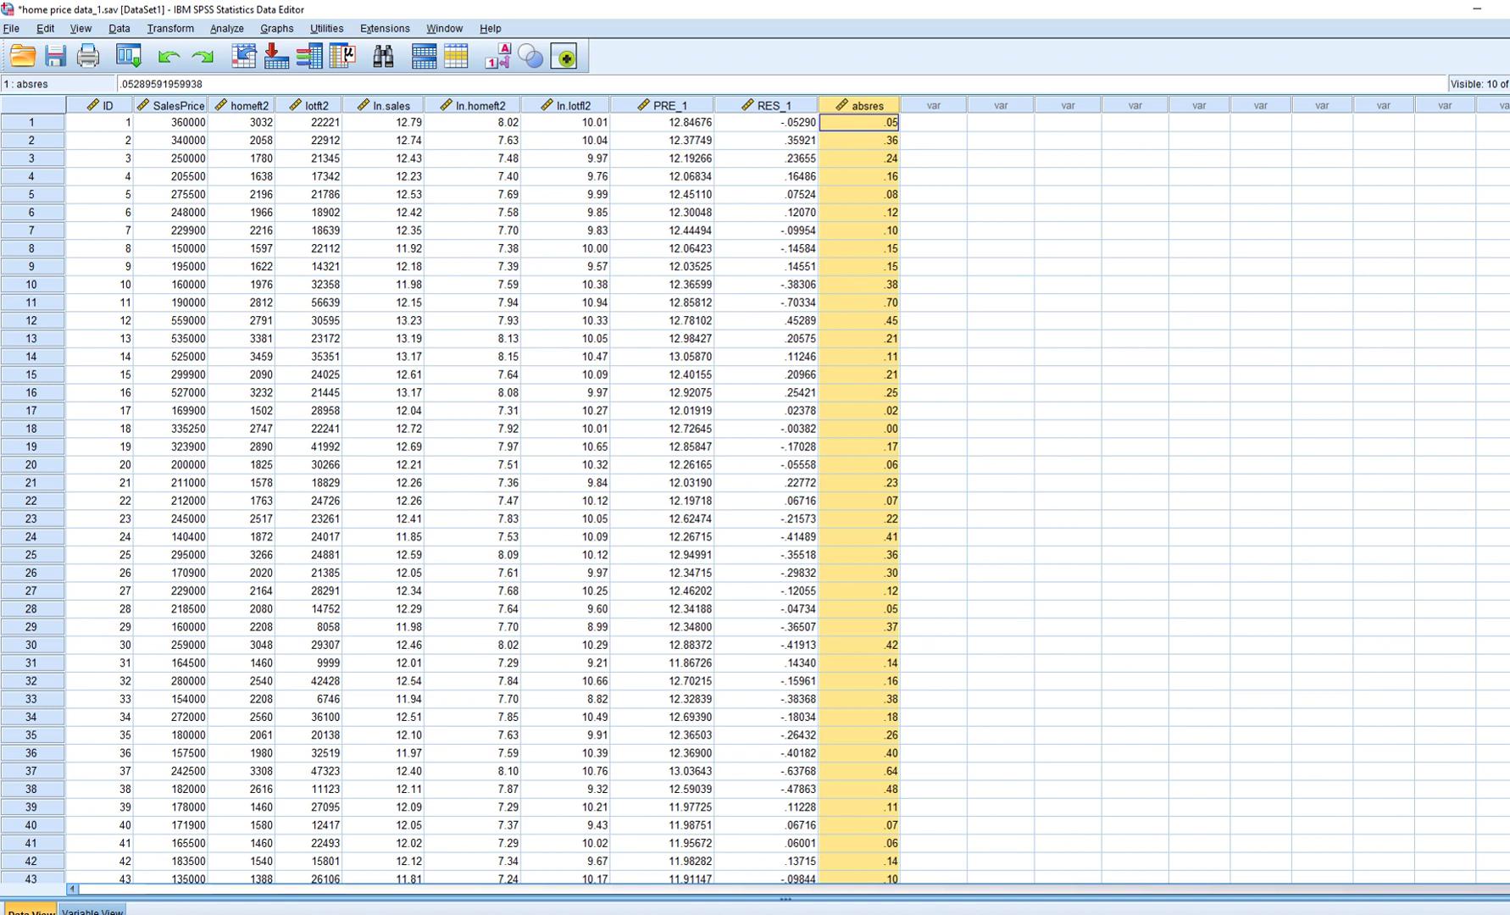
left_click(933, 302)
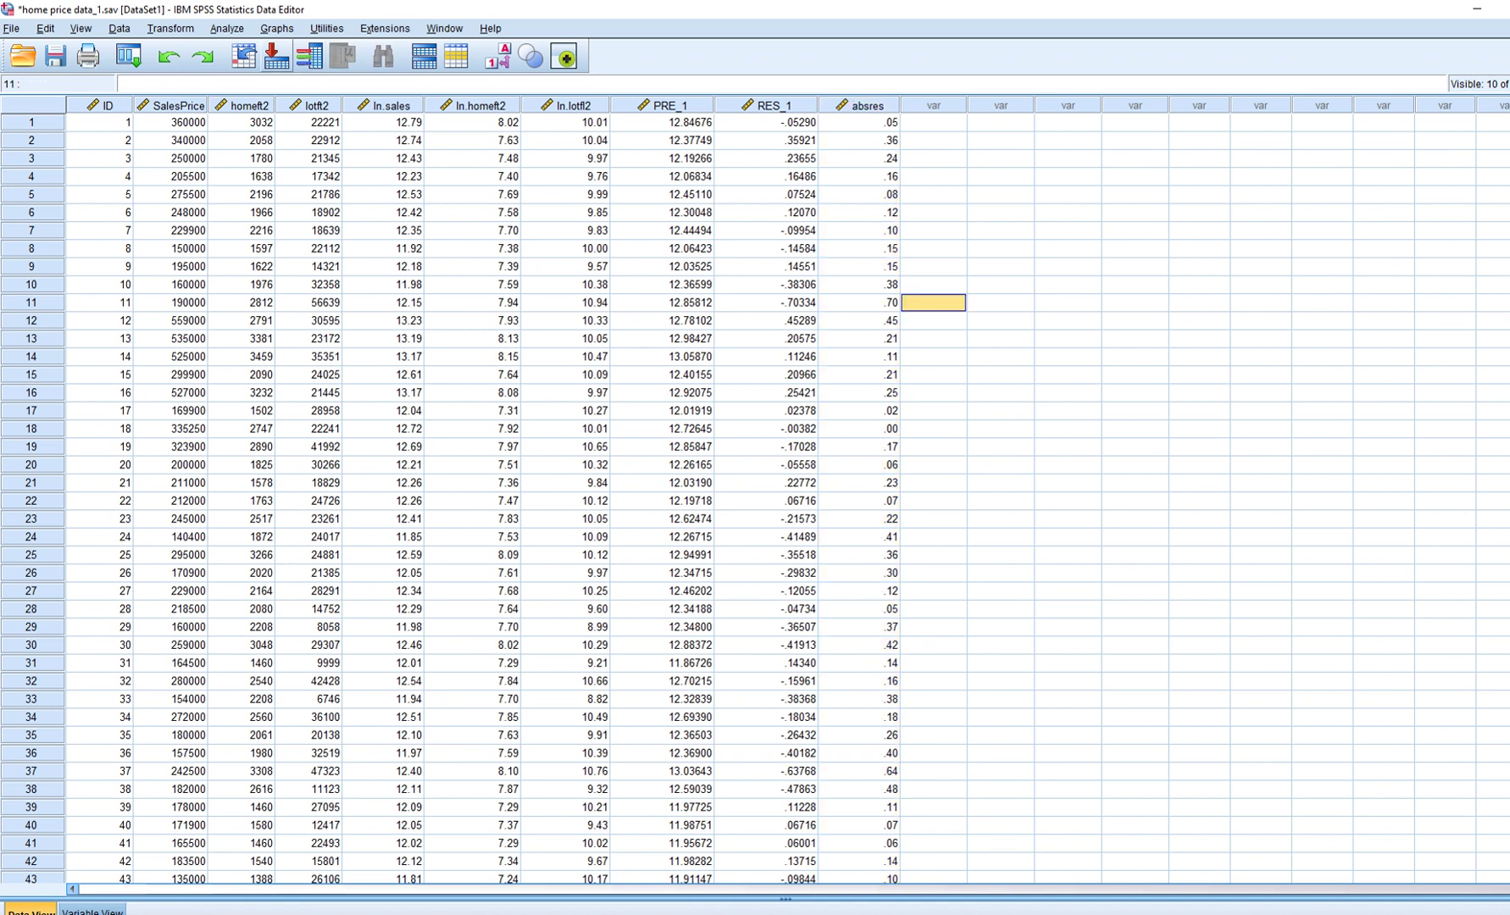
left_click(867, 105)
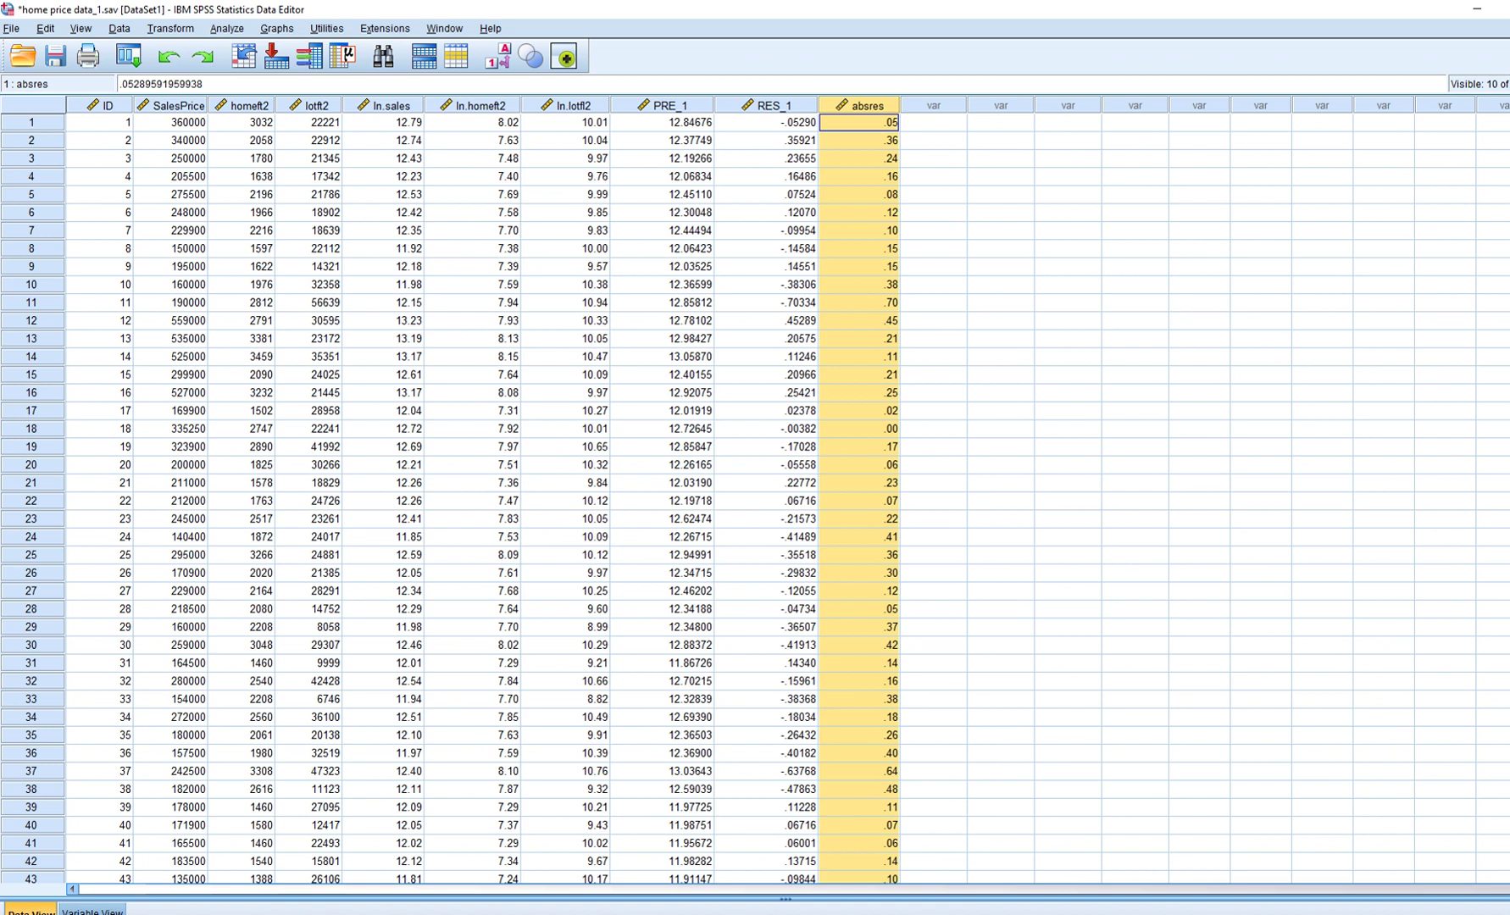
left_click(662, 105)
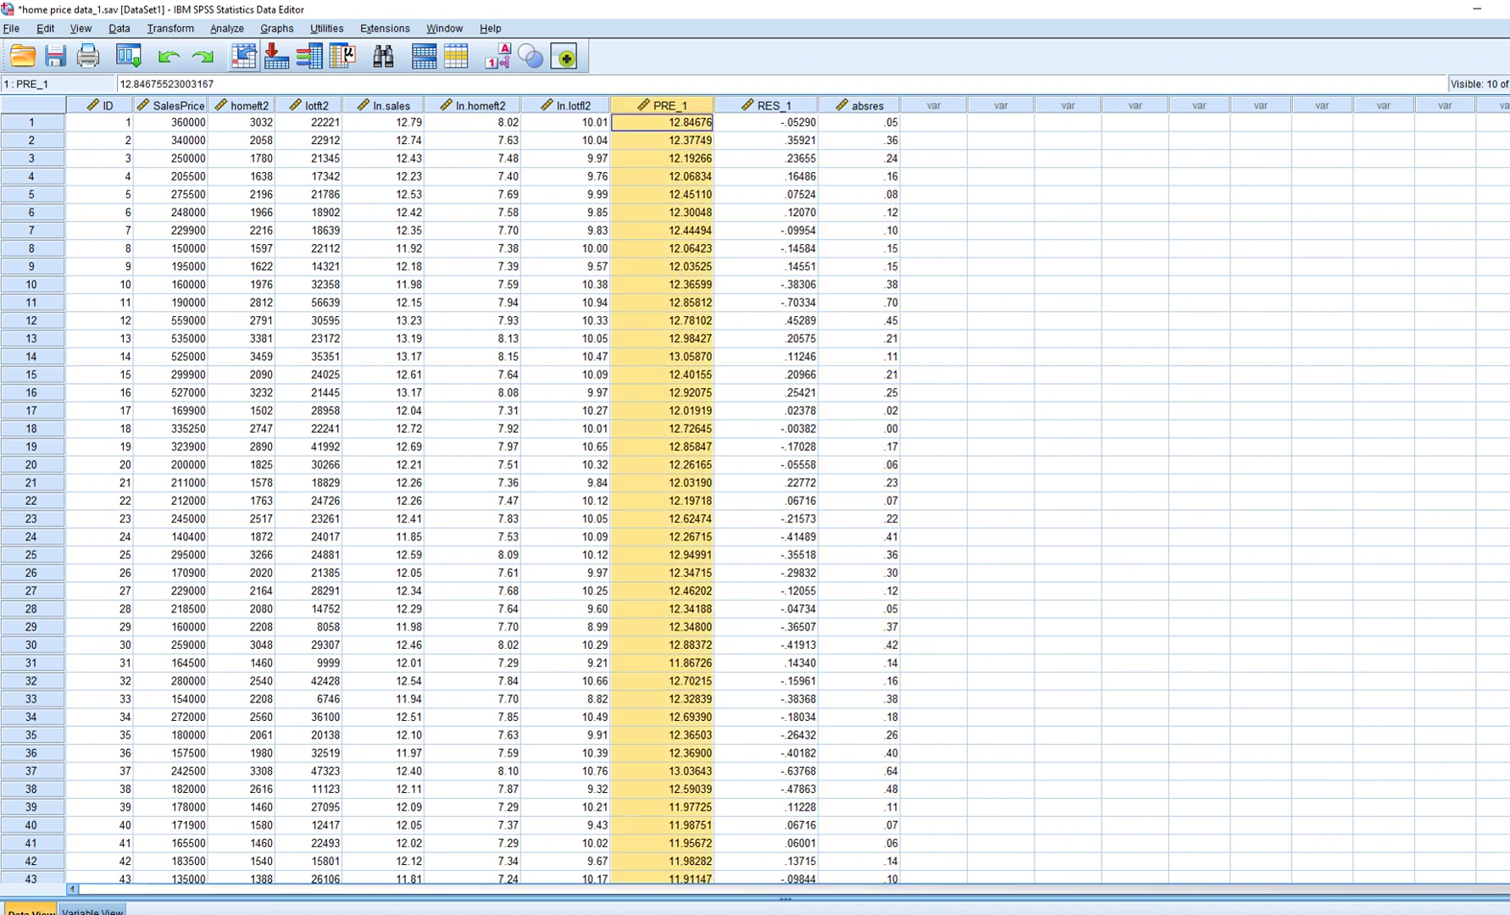
Reset the linear regression setup and assign absres as the dependent variable and the unstandardized predicted value PRE_1 as the independent
left_click(226, 28)
mouse_move(256, 218)
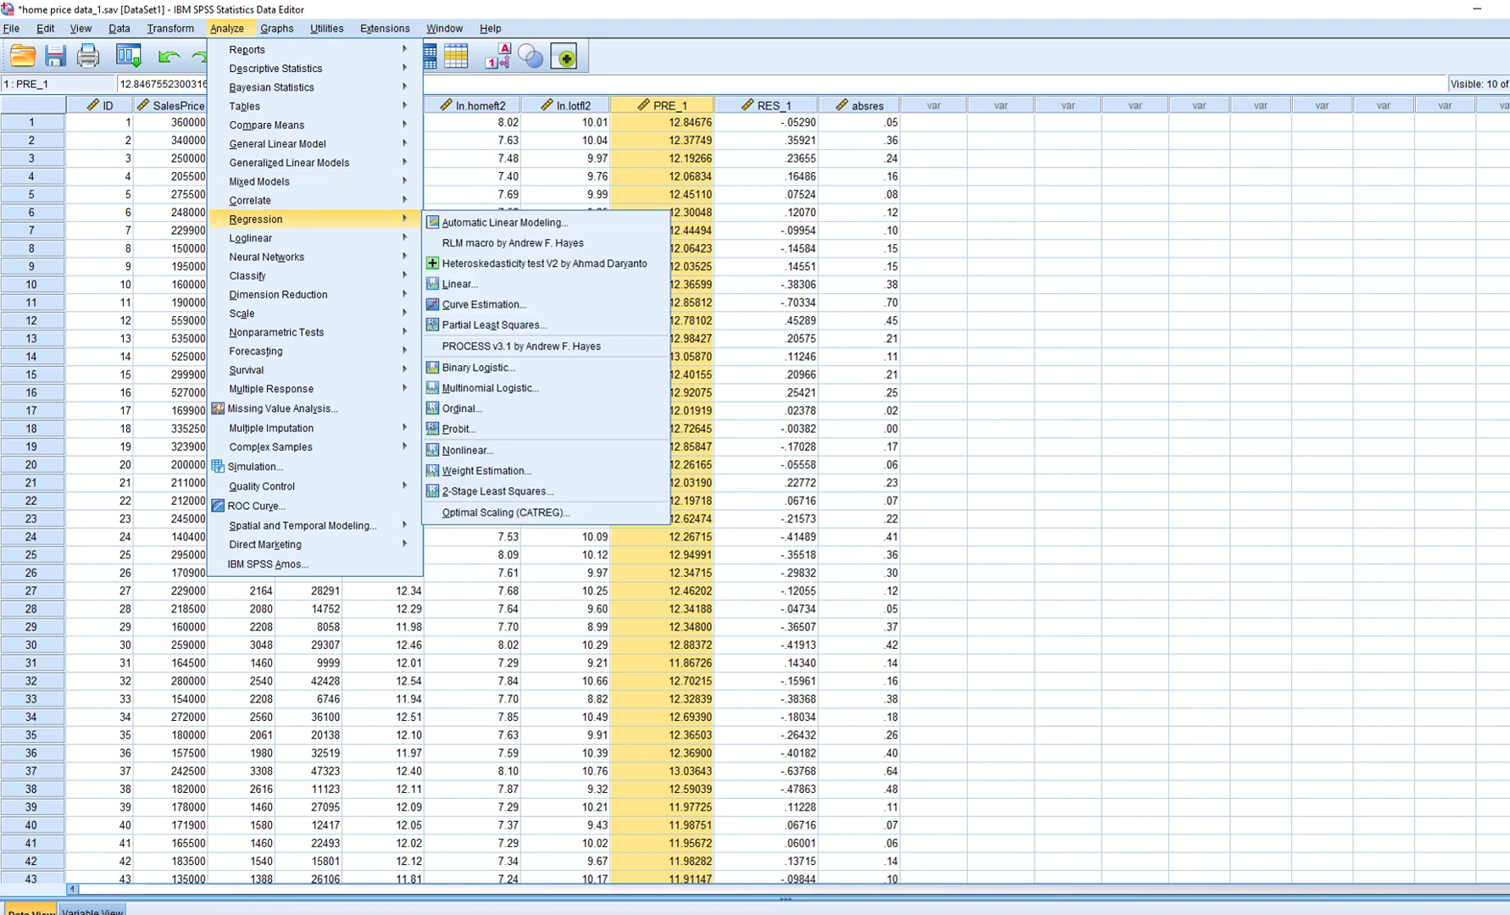
left_click(475, 282)
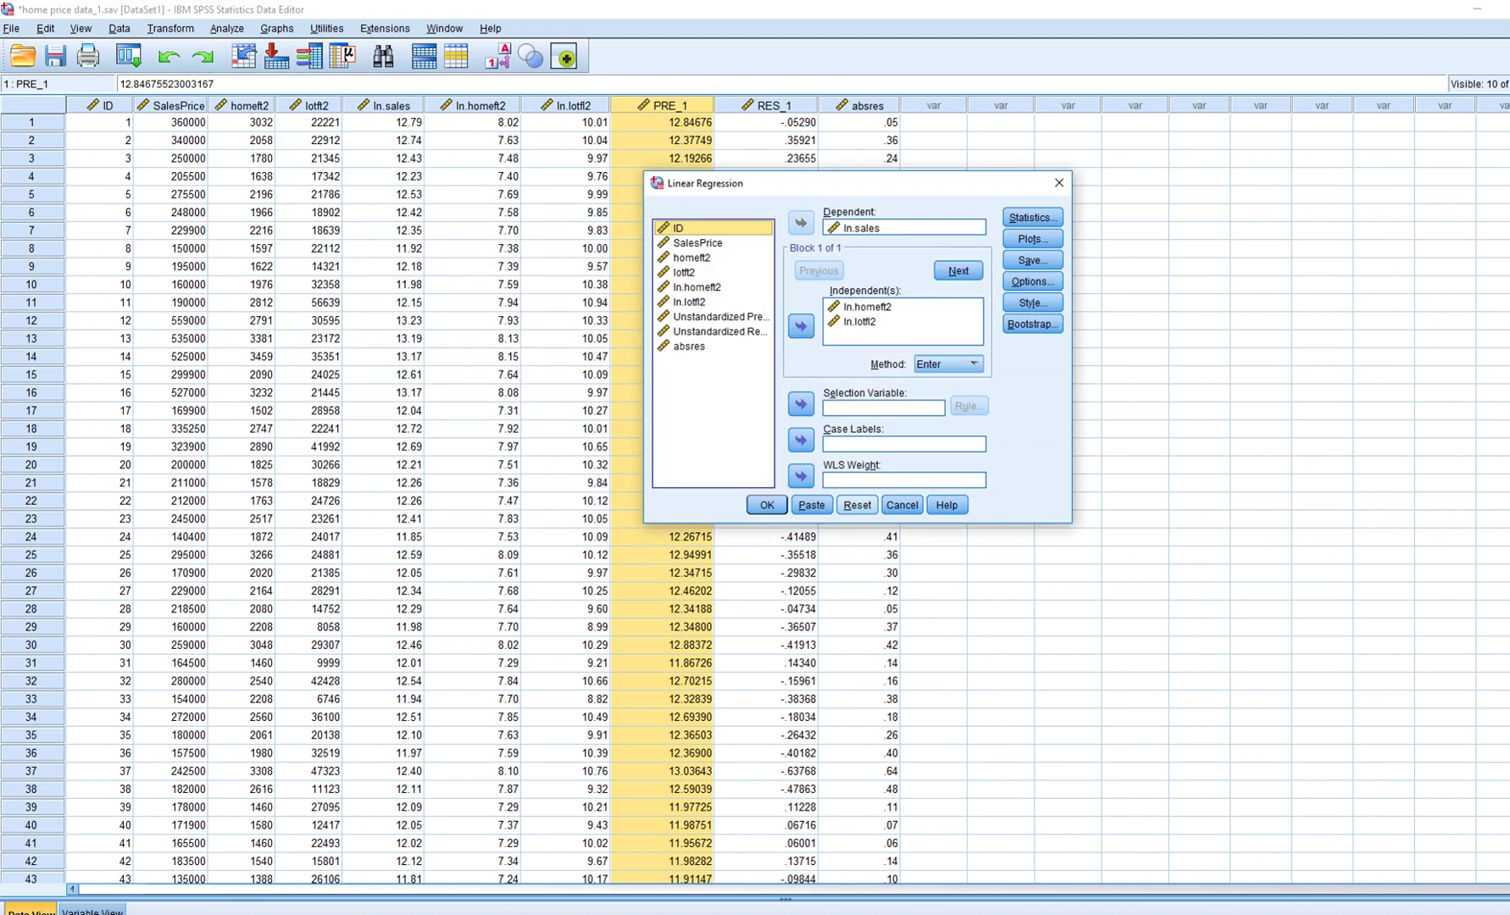
left_click(857, 504)
left_click(713, 360)
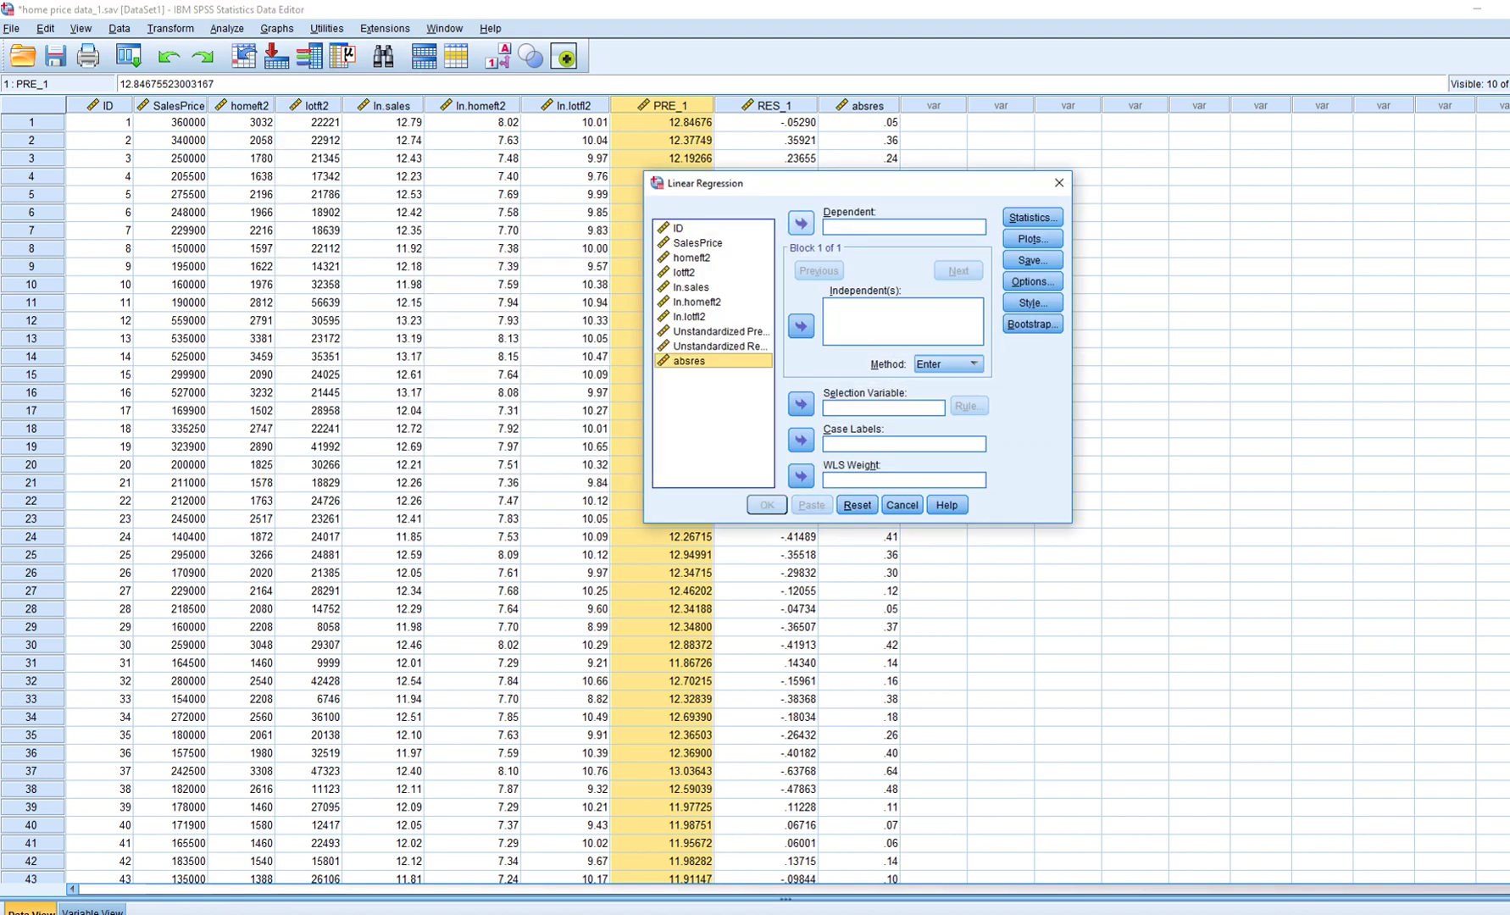
left_click(799, 223)
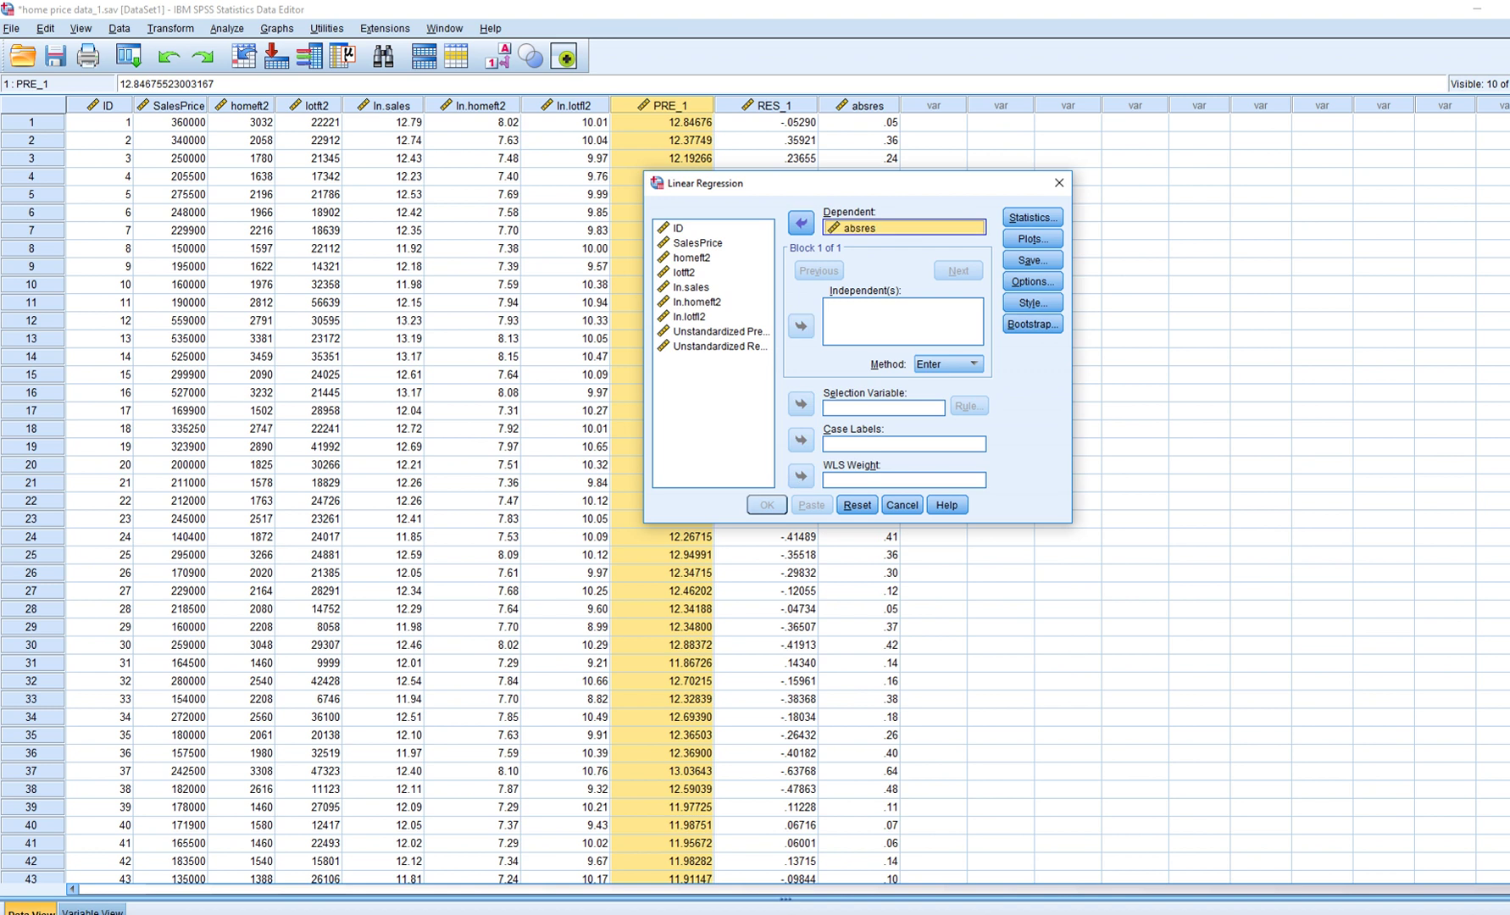
left_click(719, 331)
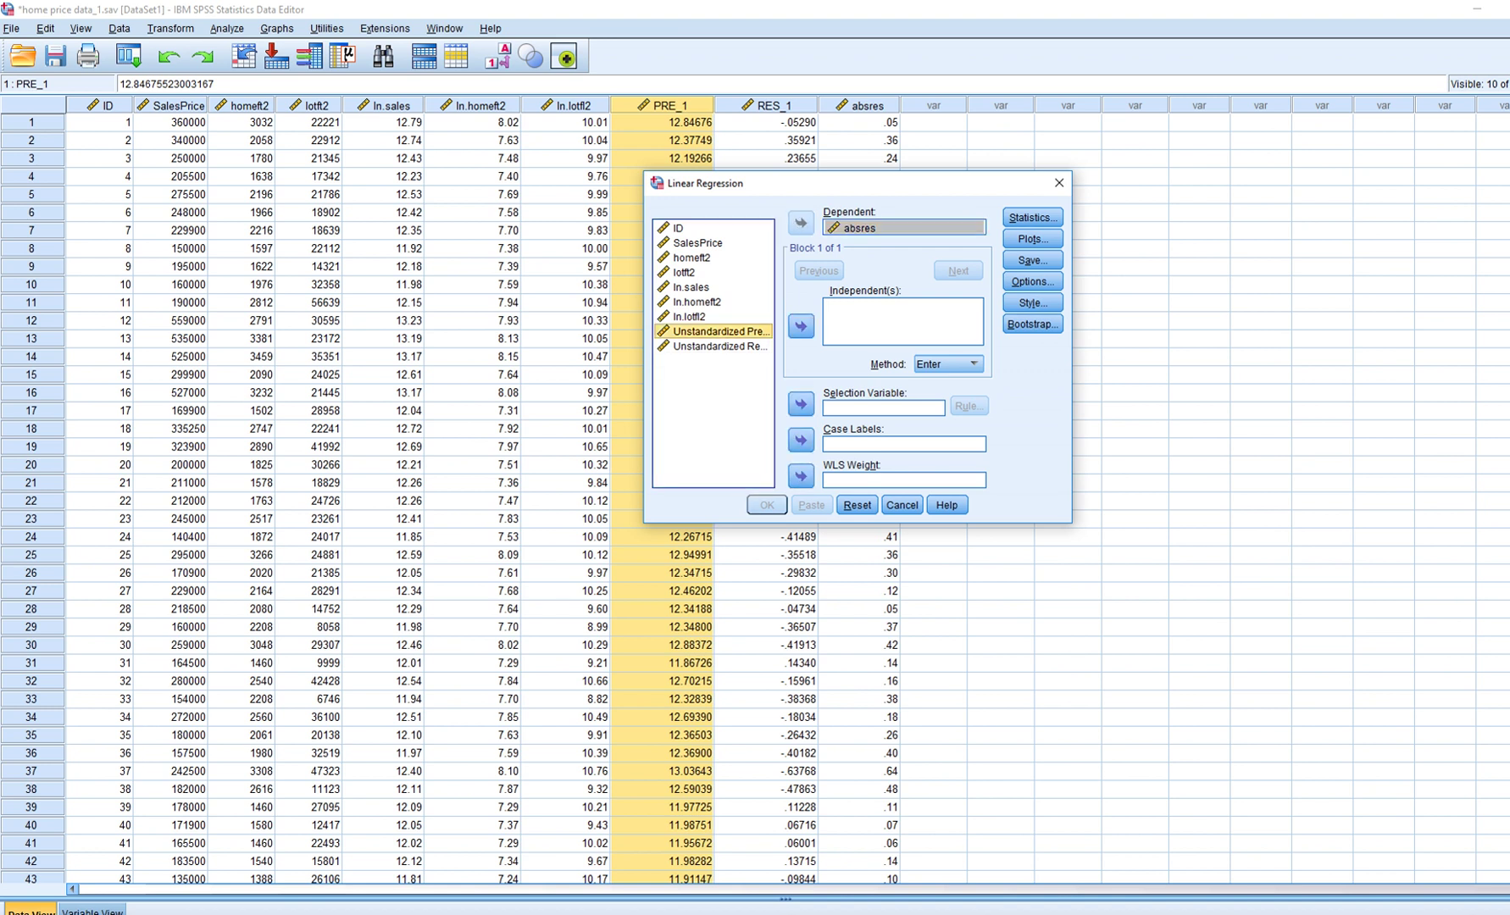
left_click(800, 326)
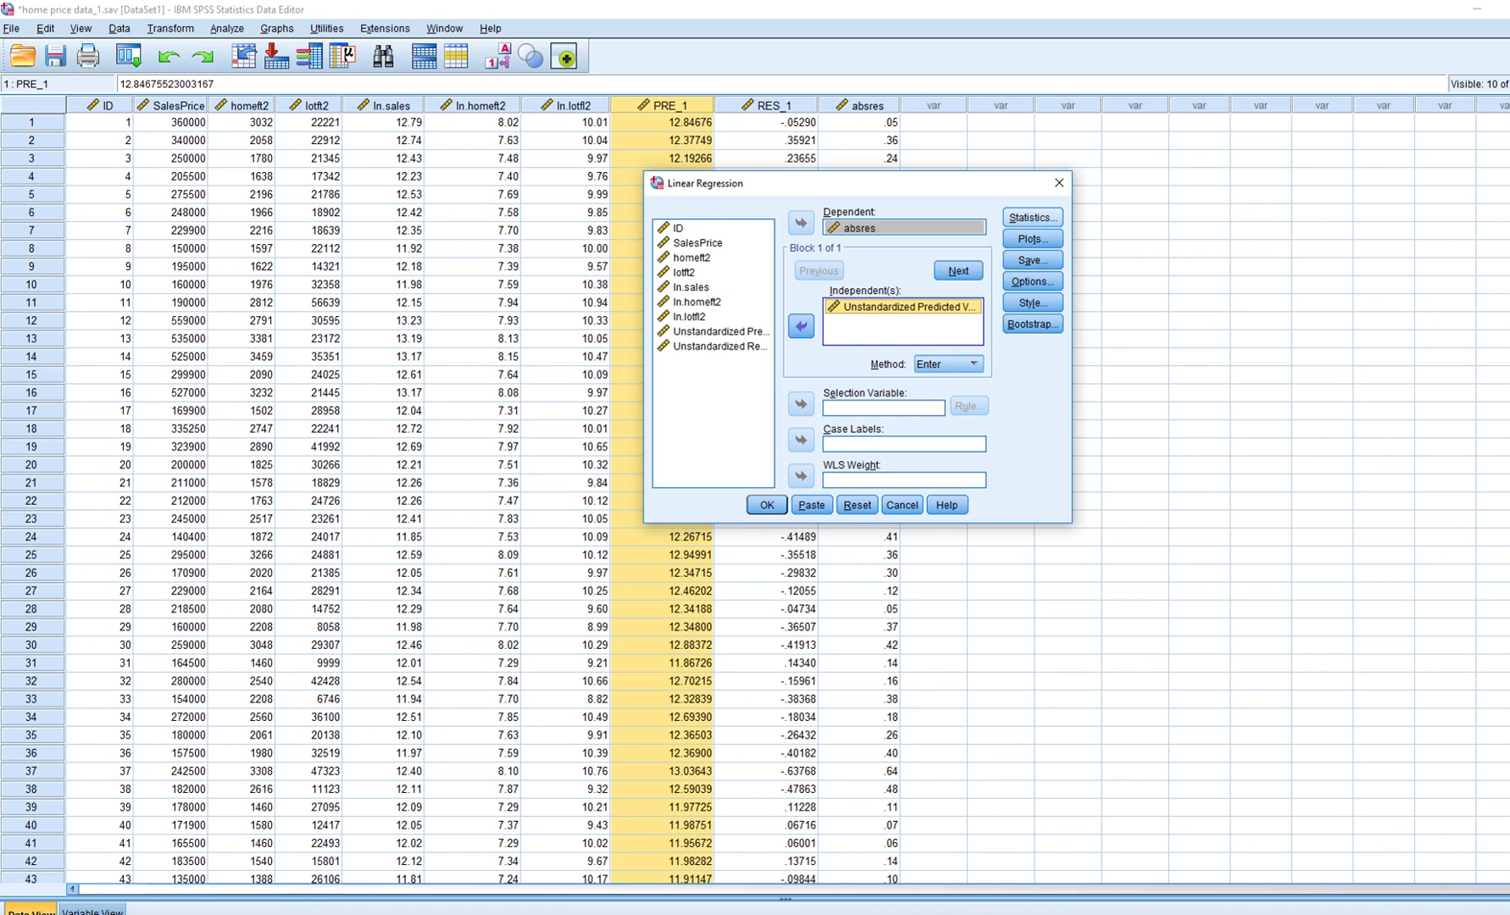
Save the unstandardized predicted values as a new variable and run the absres regression
left_click(1032, 260)
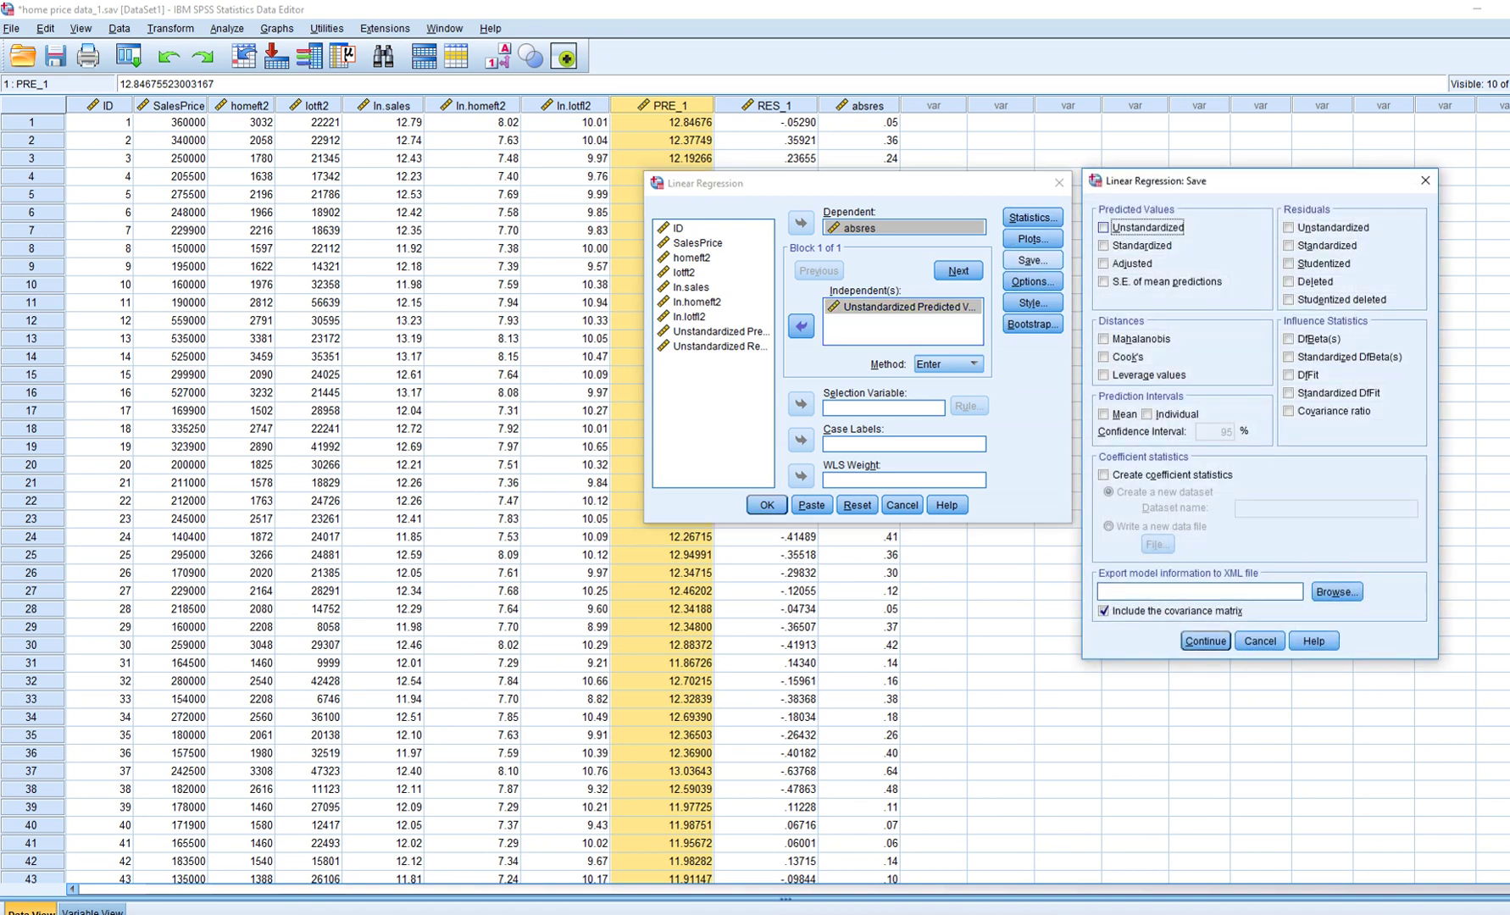
left_click(1104, 228)
left_click(1205, 641)
left_click(766, 505)
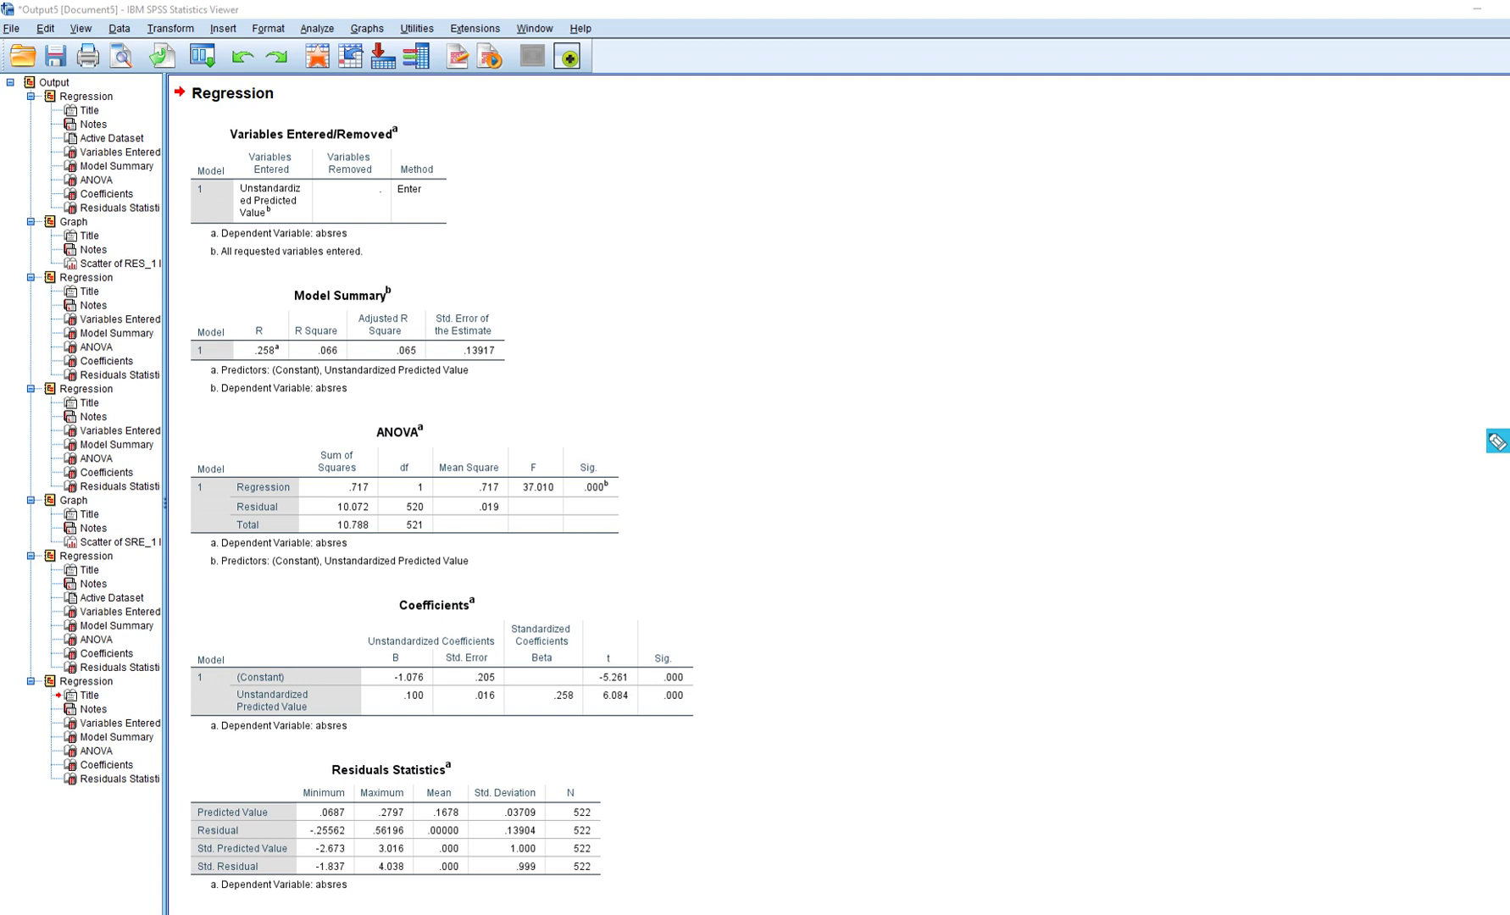
Examine the unstandardized B coefficients in the regression output and the PRE_2 column in the home price dataset
mouse_move(387, 688)
left_mouse_down()
mouse_move(433, 686)
mouse_move(449, 710)
left_mouse_up()
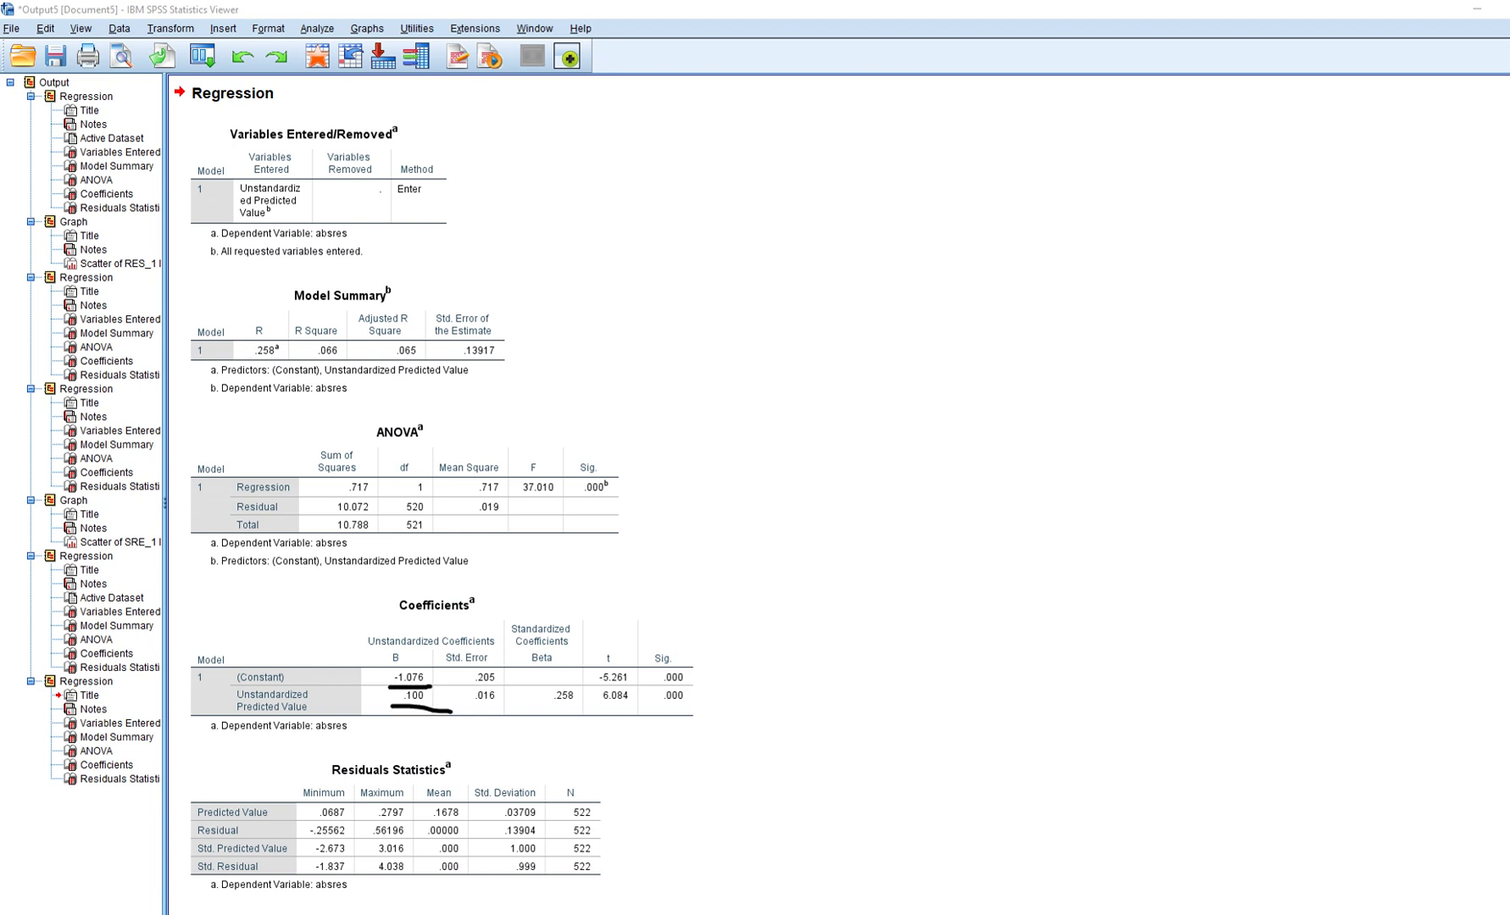
key("Escape")
mouse_move(502, 914)
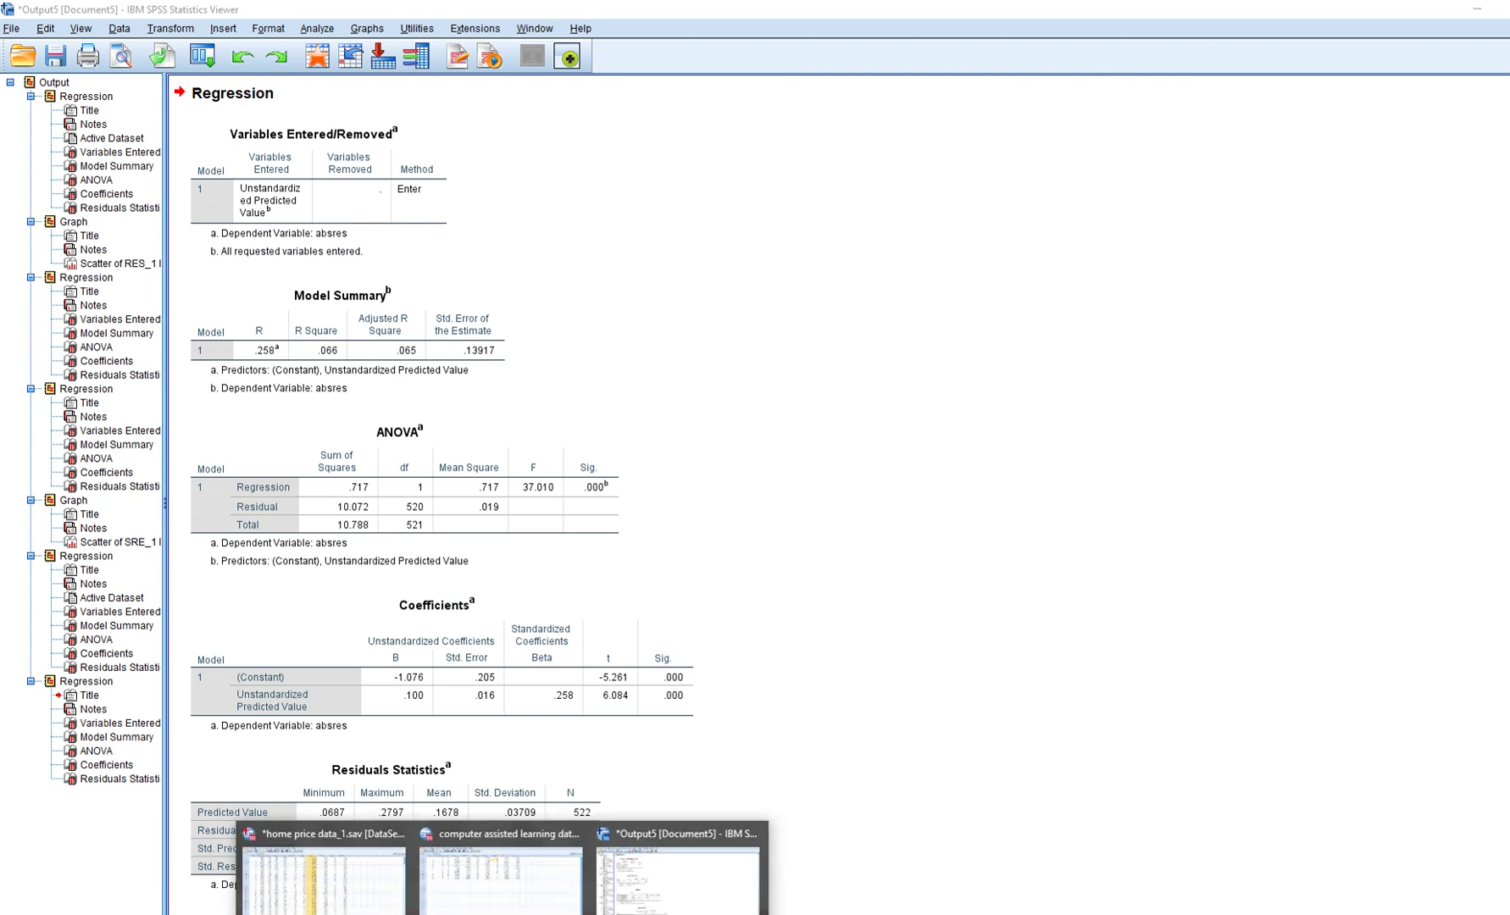
left_click(325, 873)
left_click(953, 105)
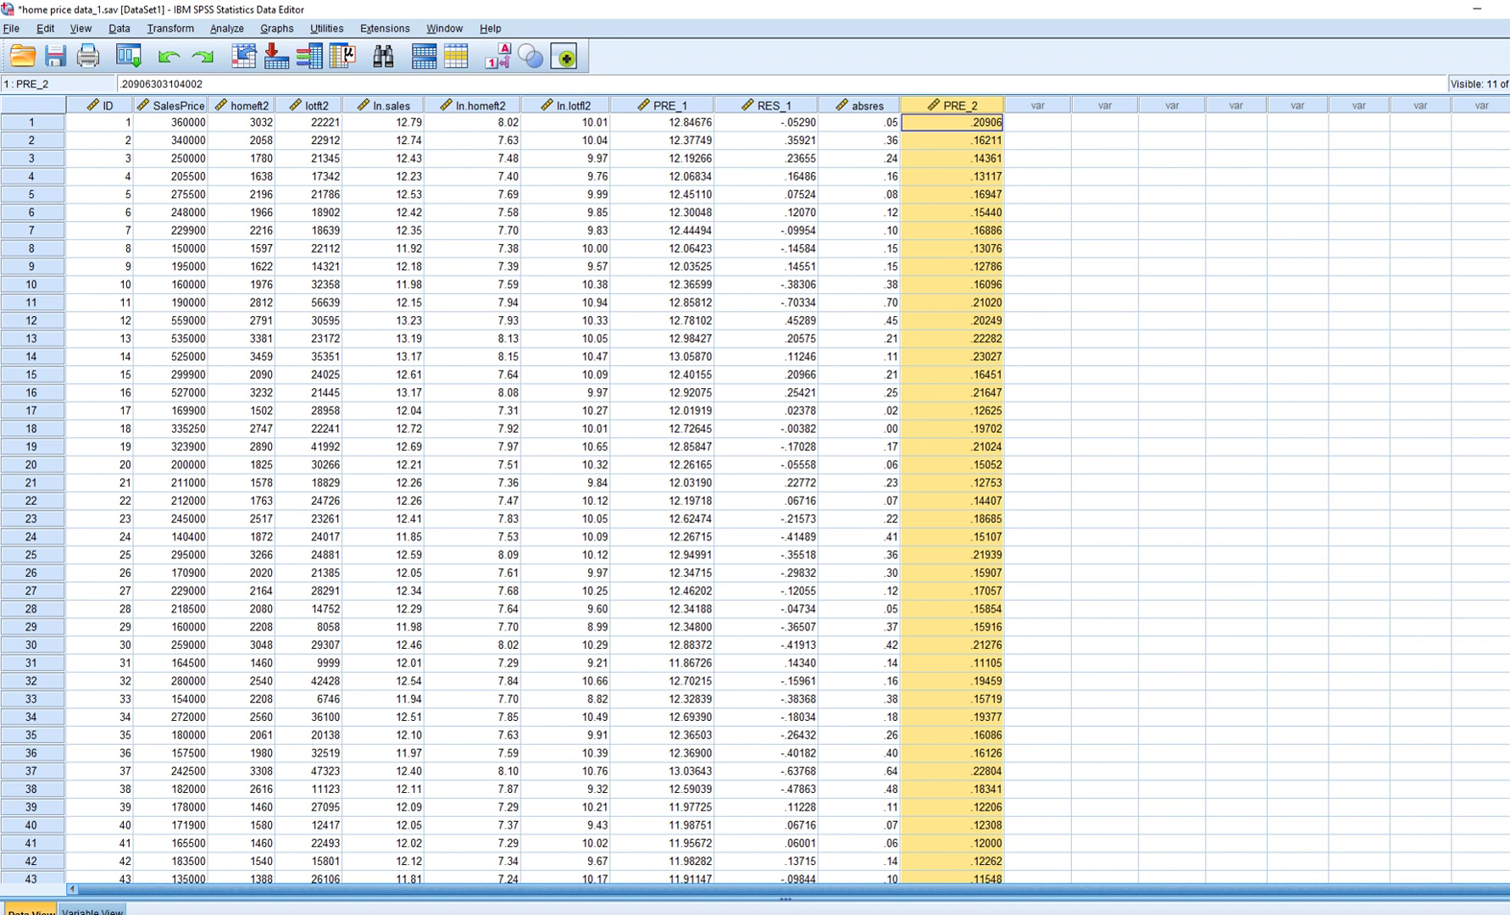
left_click(952, 123)
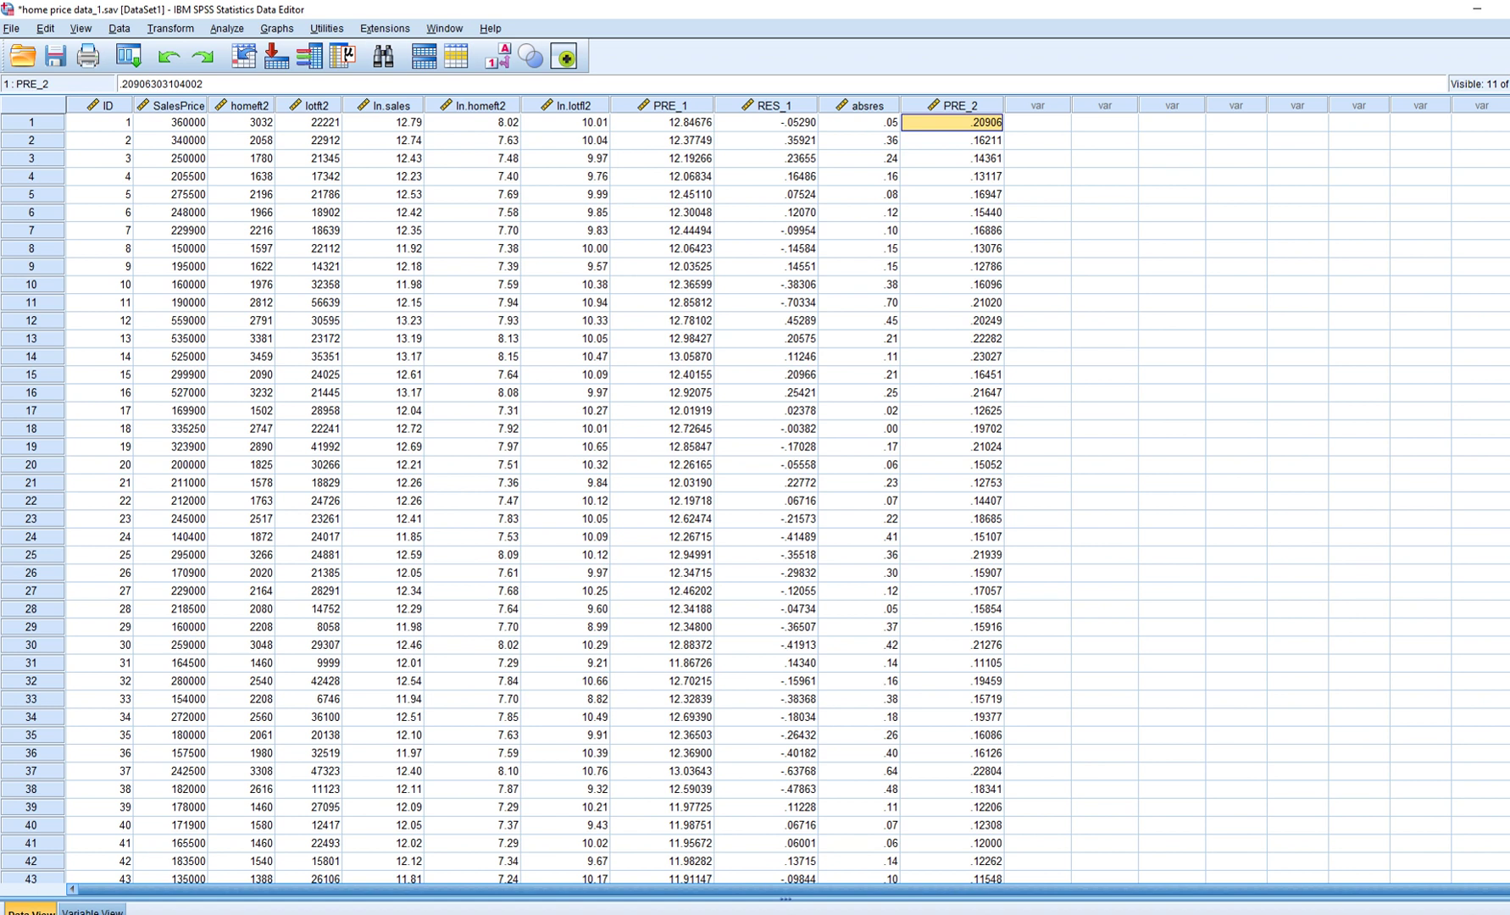
Compute a new variable weight with the expression 1/PRE_2**2, clearing the previous compute settings
key("alt+t")
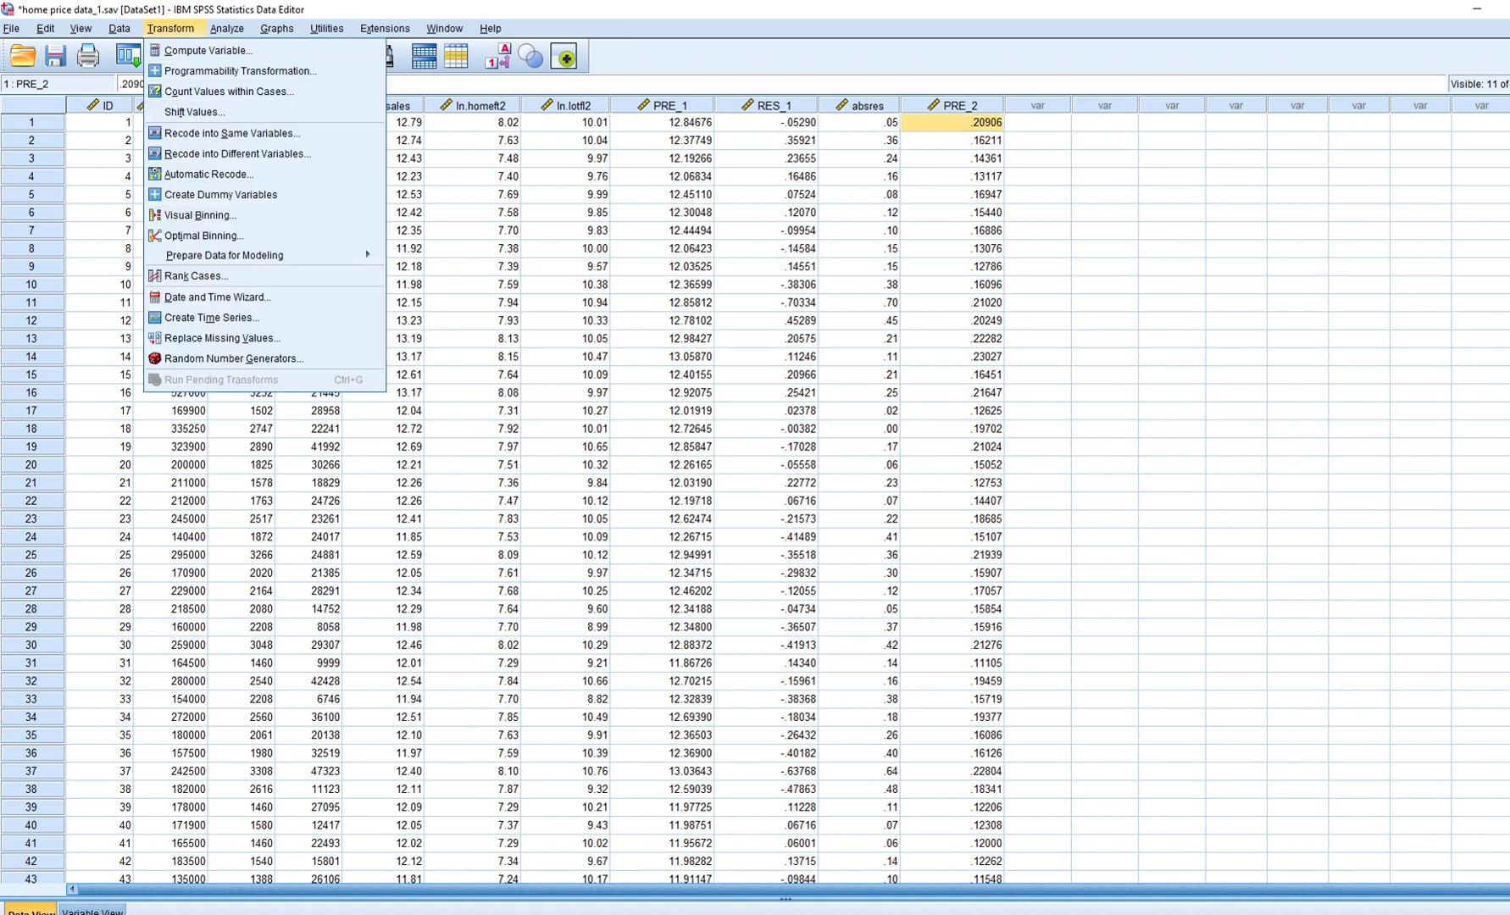
key("Down")
key("Return")
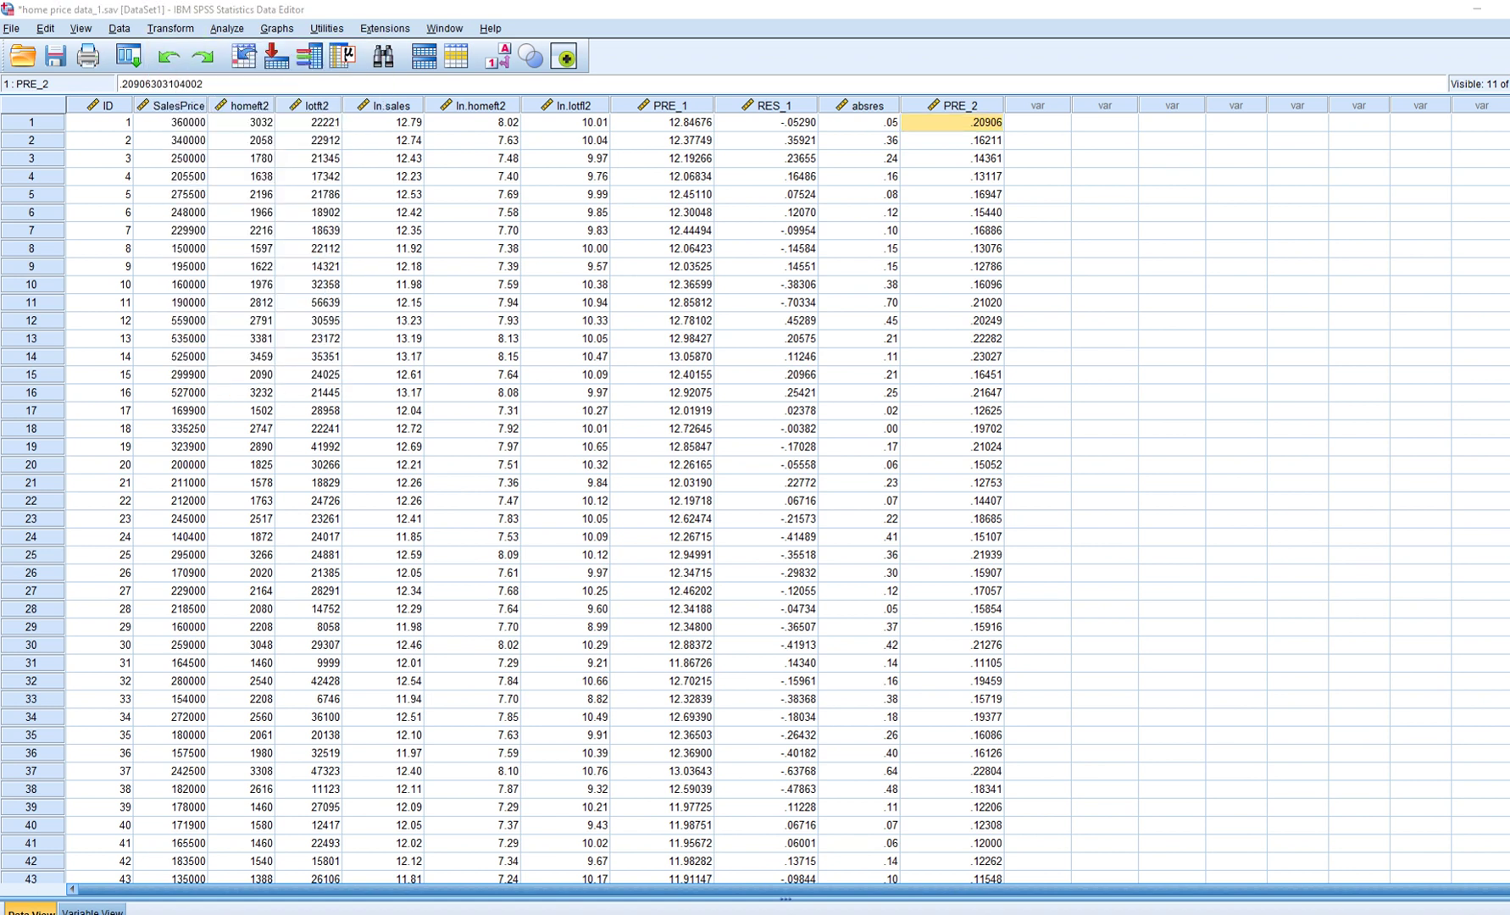
key("alt+r")
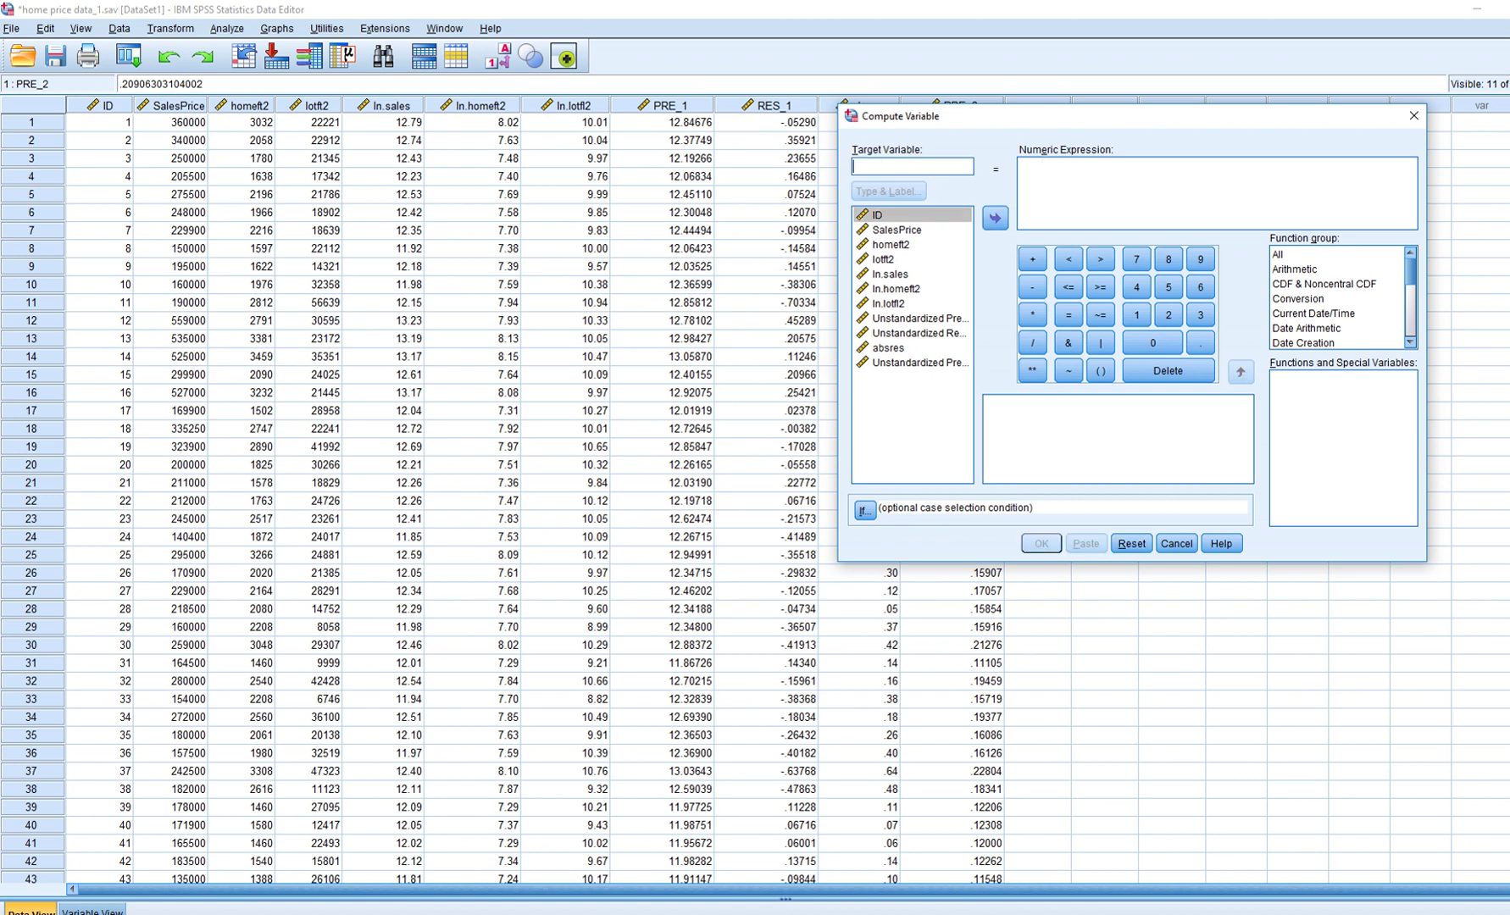
type("weight")
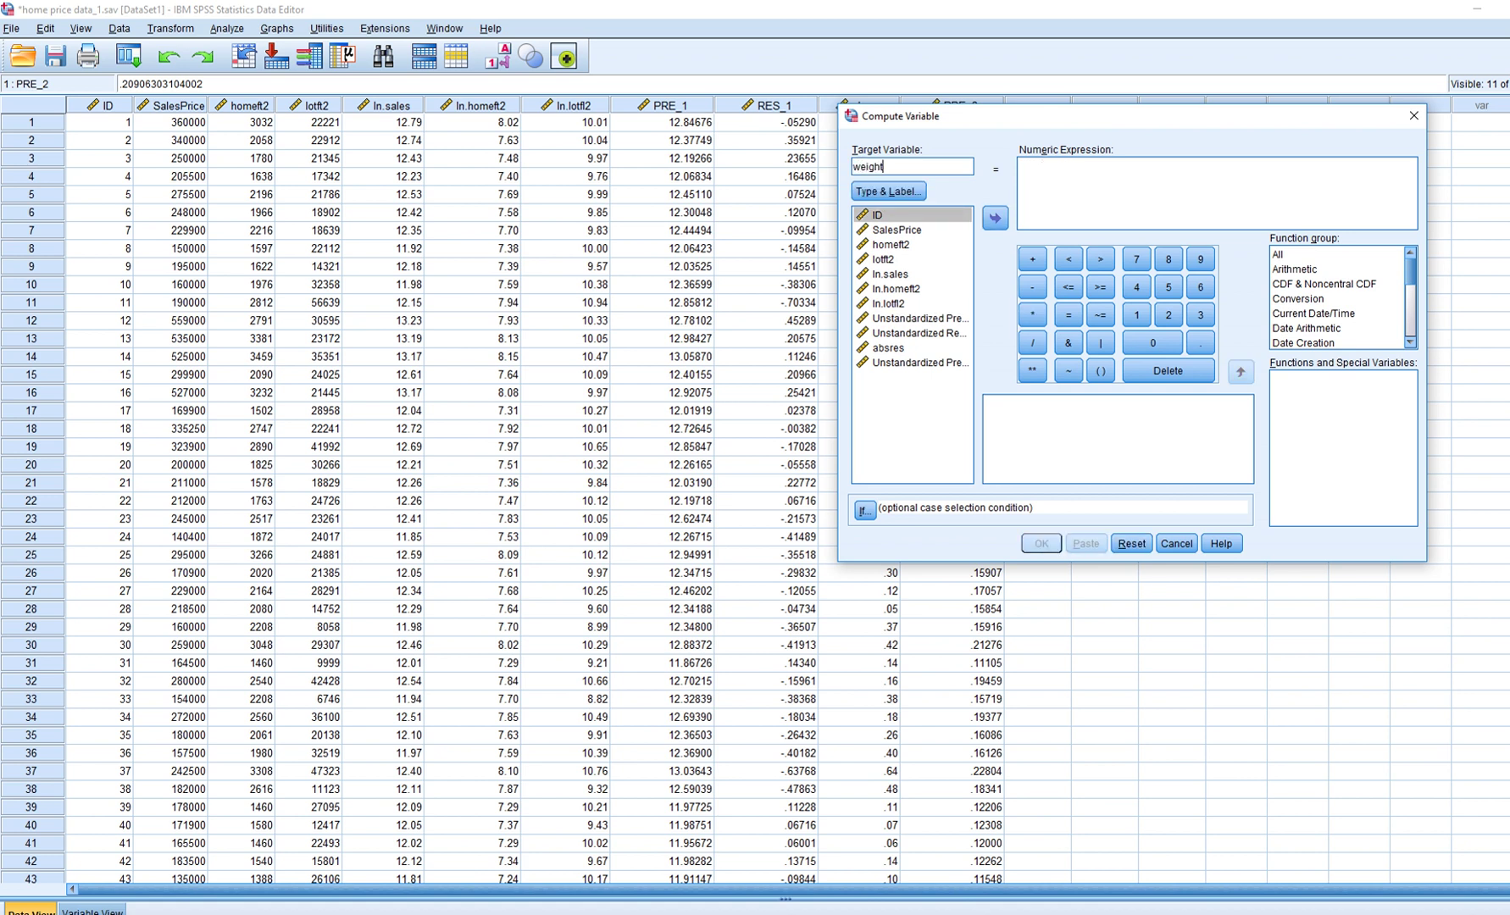
left_click(1021, 167)
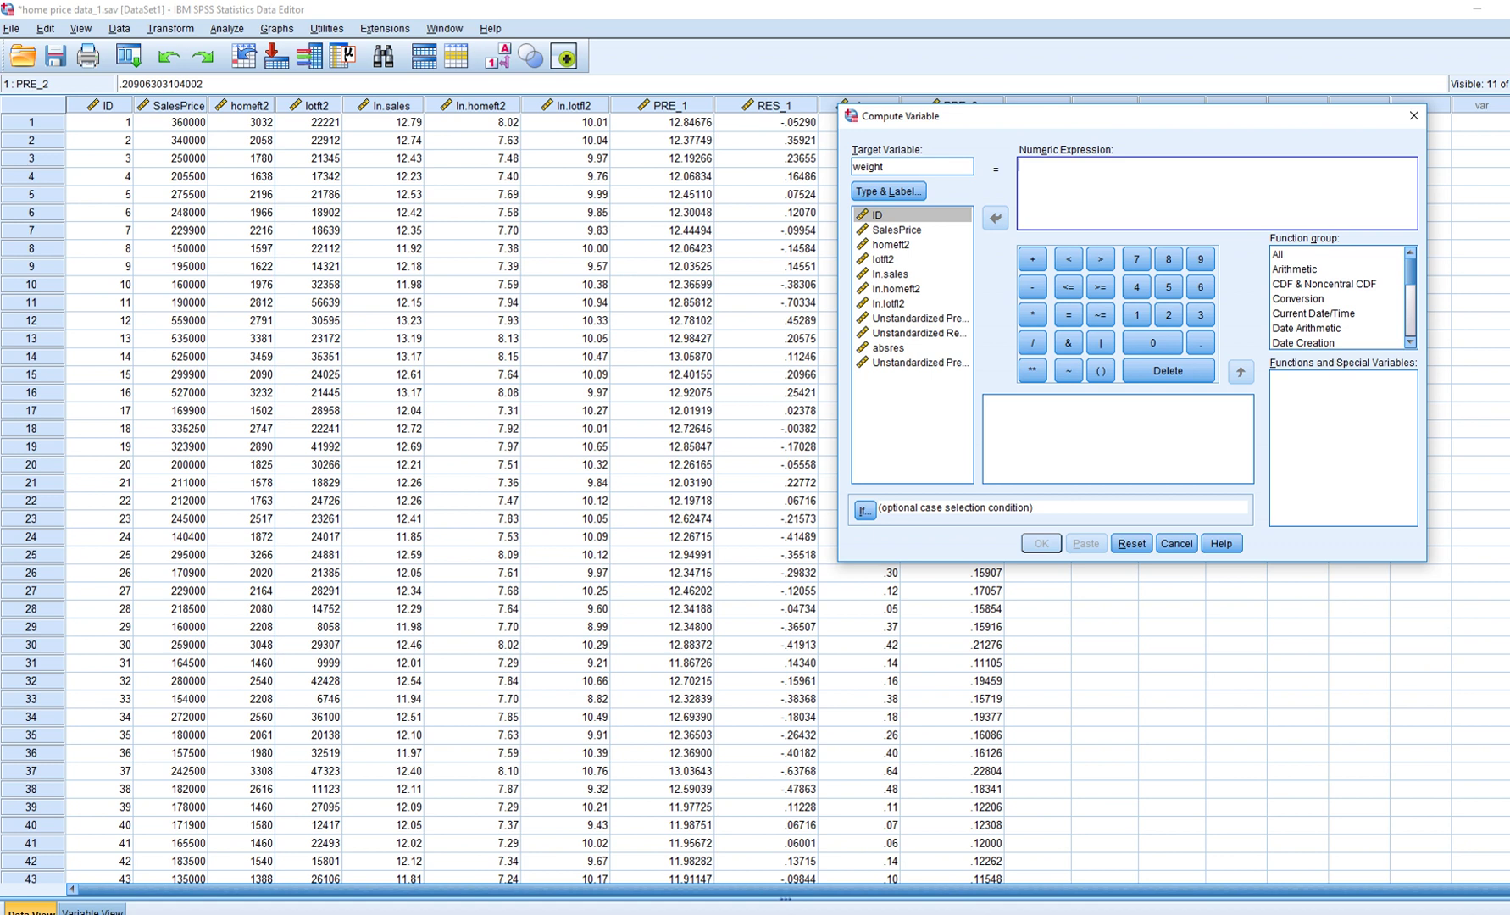
type("1/")
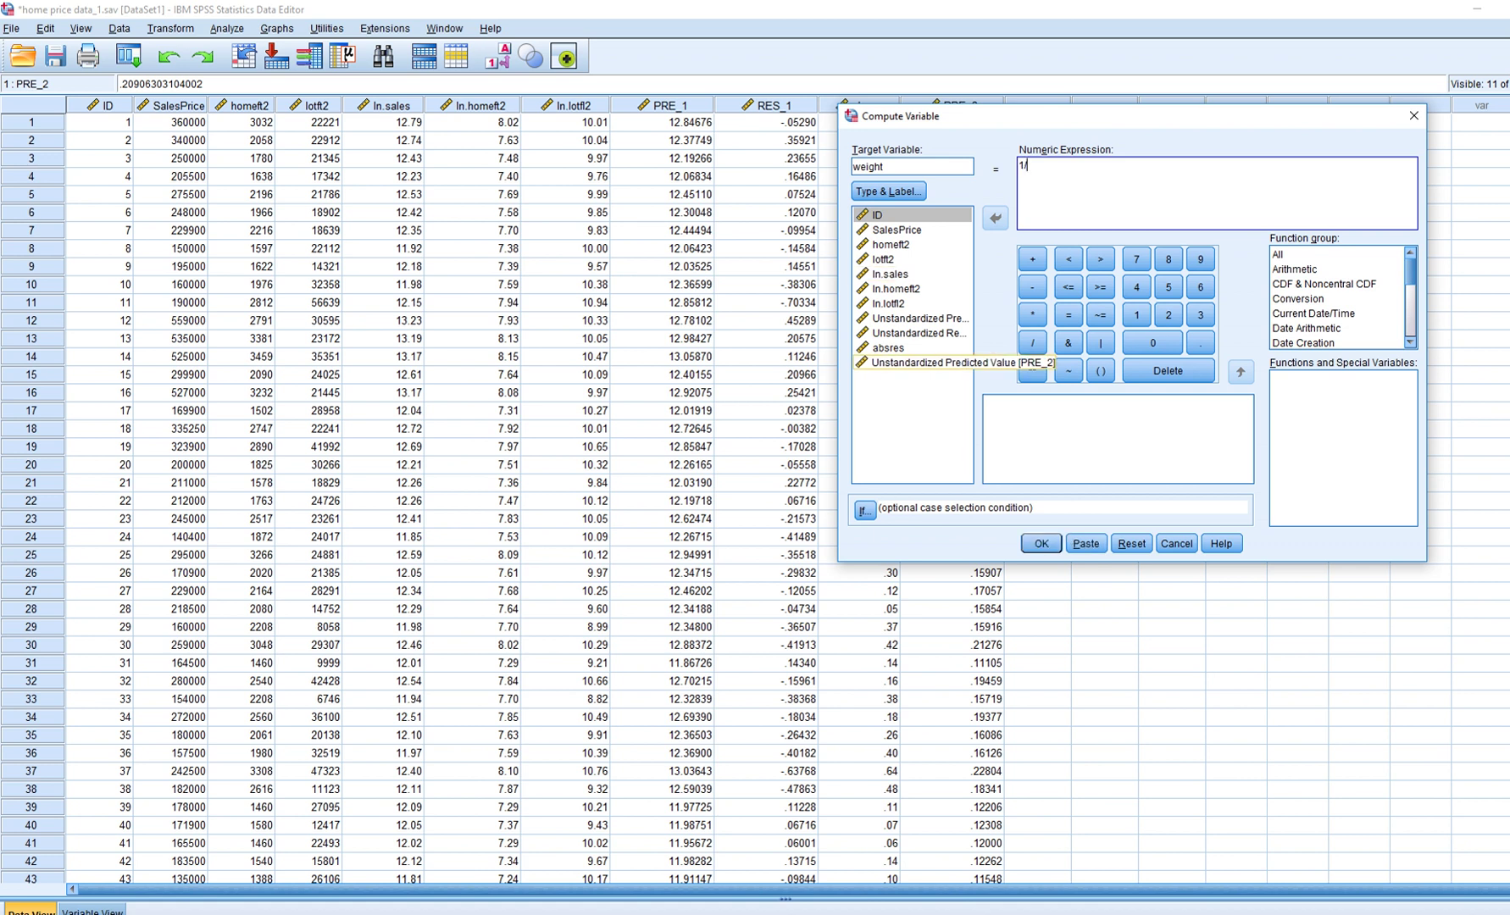
double_click(916, 362)
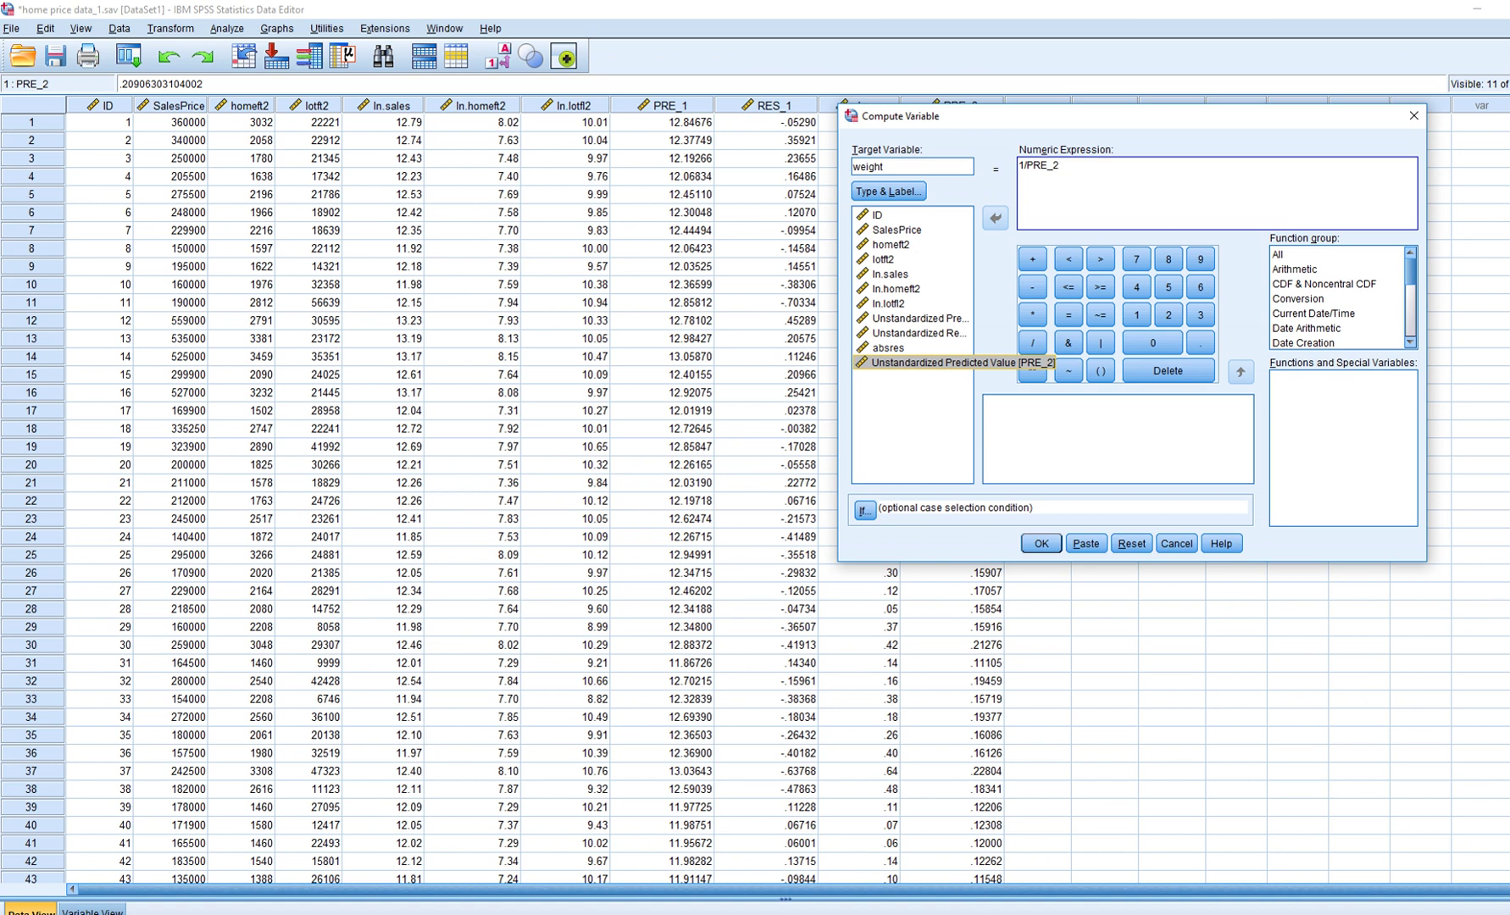
type("**2")
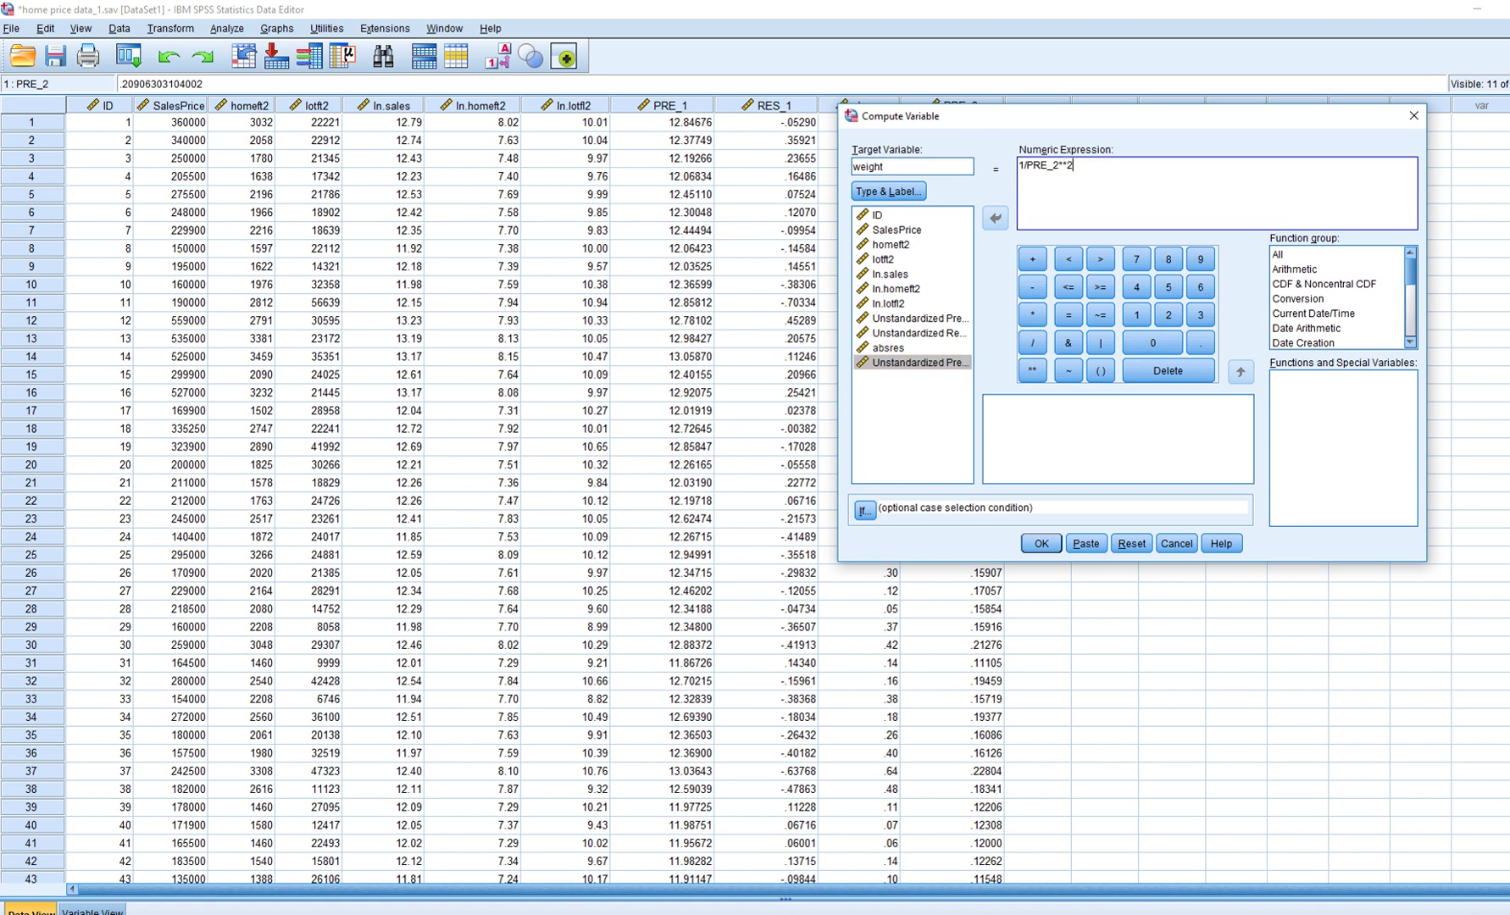
left_click(1040, 543)
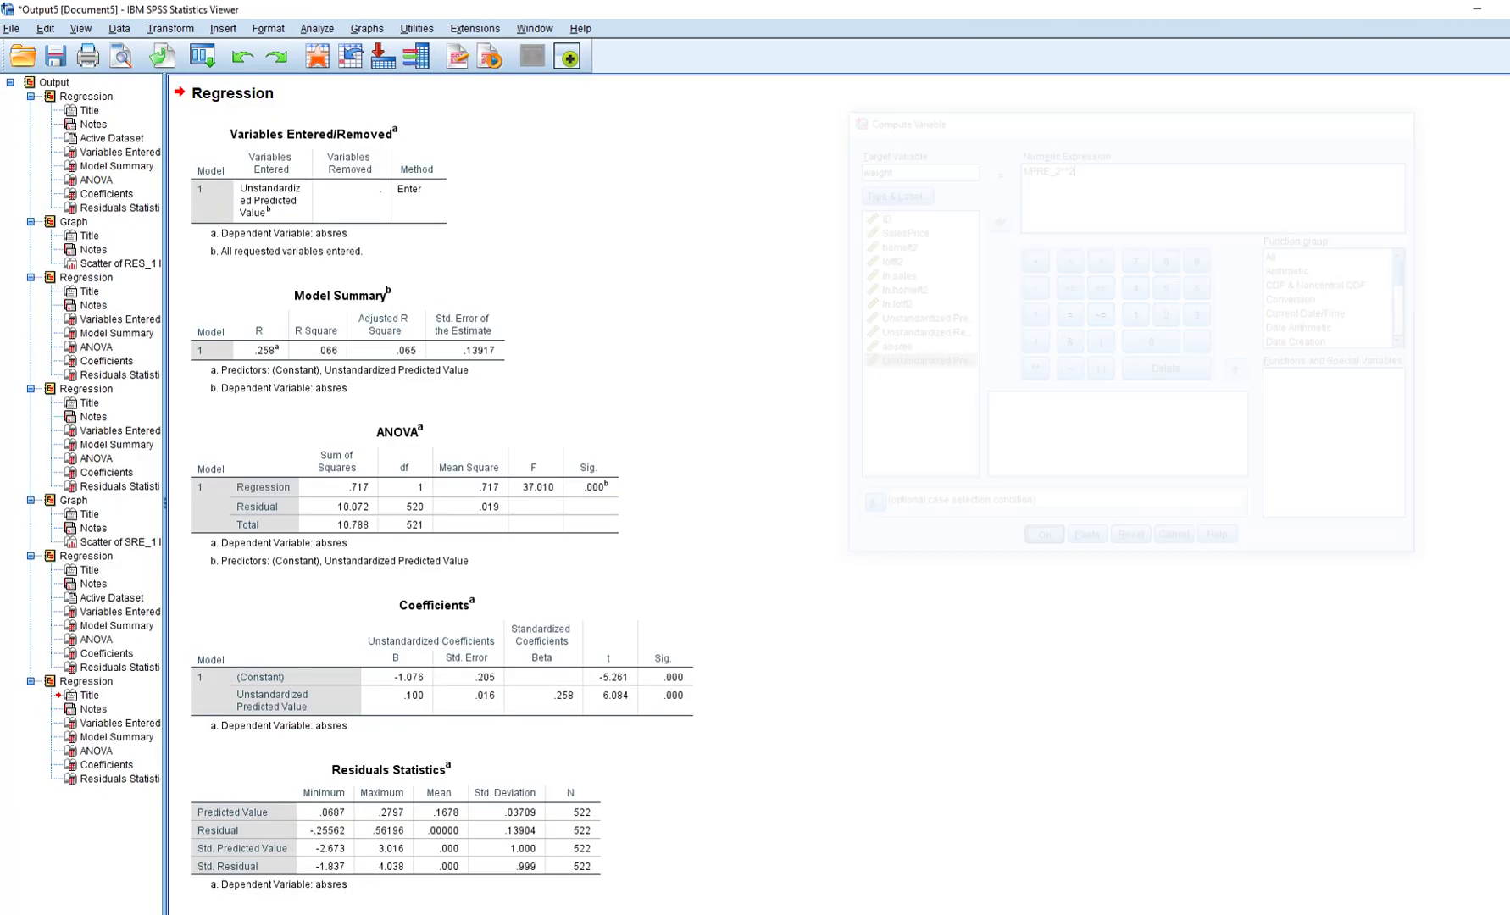
Inspect the newly computed weight column in the home price dataset
mouse_move(500, 911)
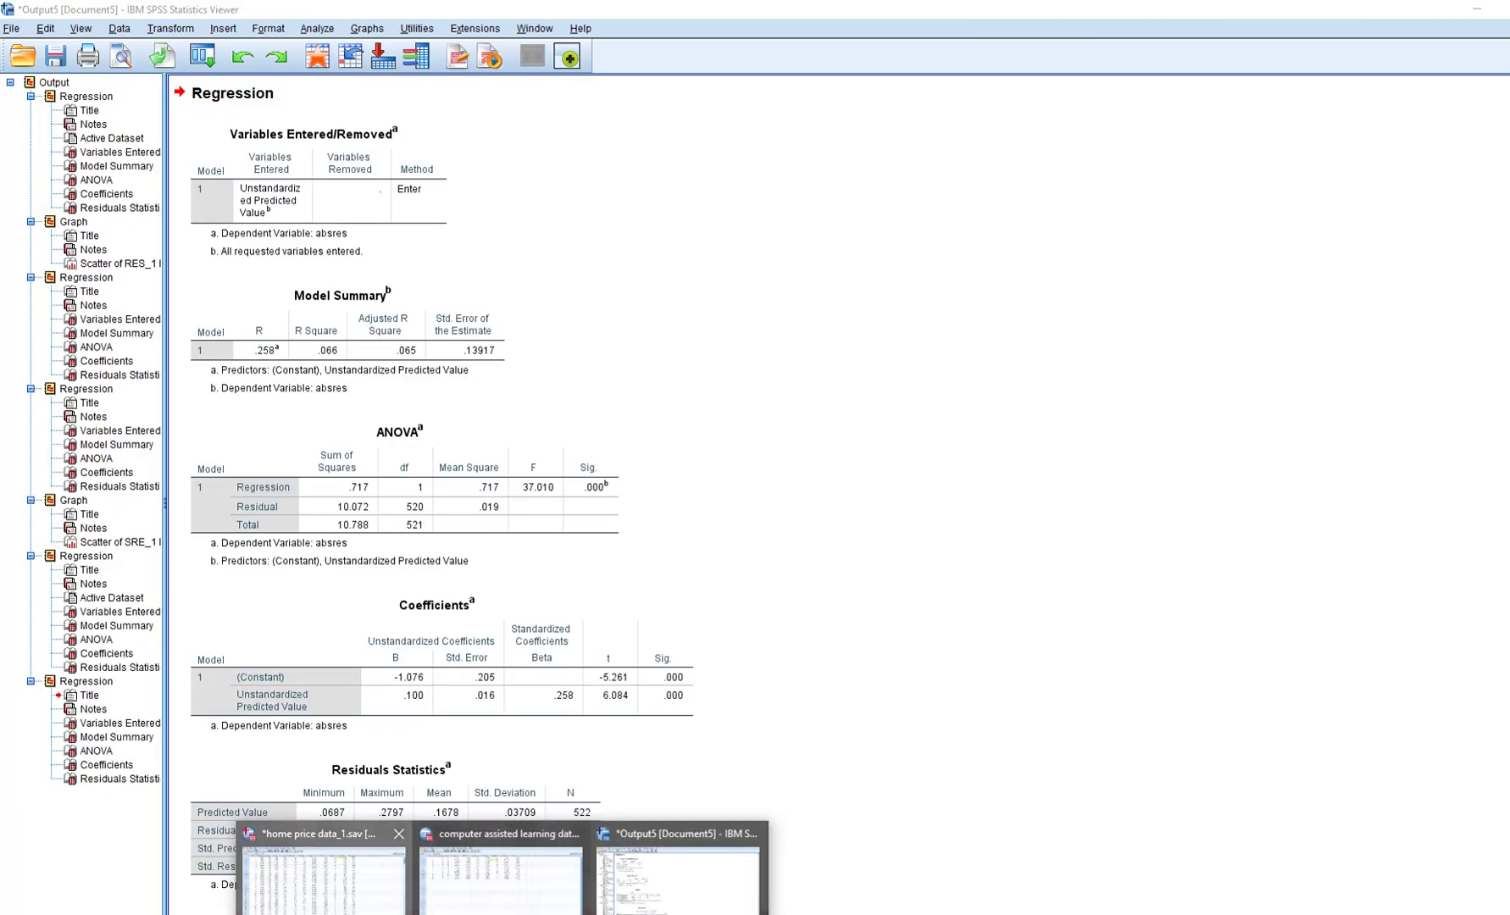
left_click(324, 872)
left_click(1054, 105)
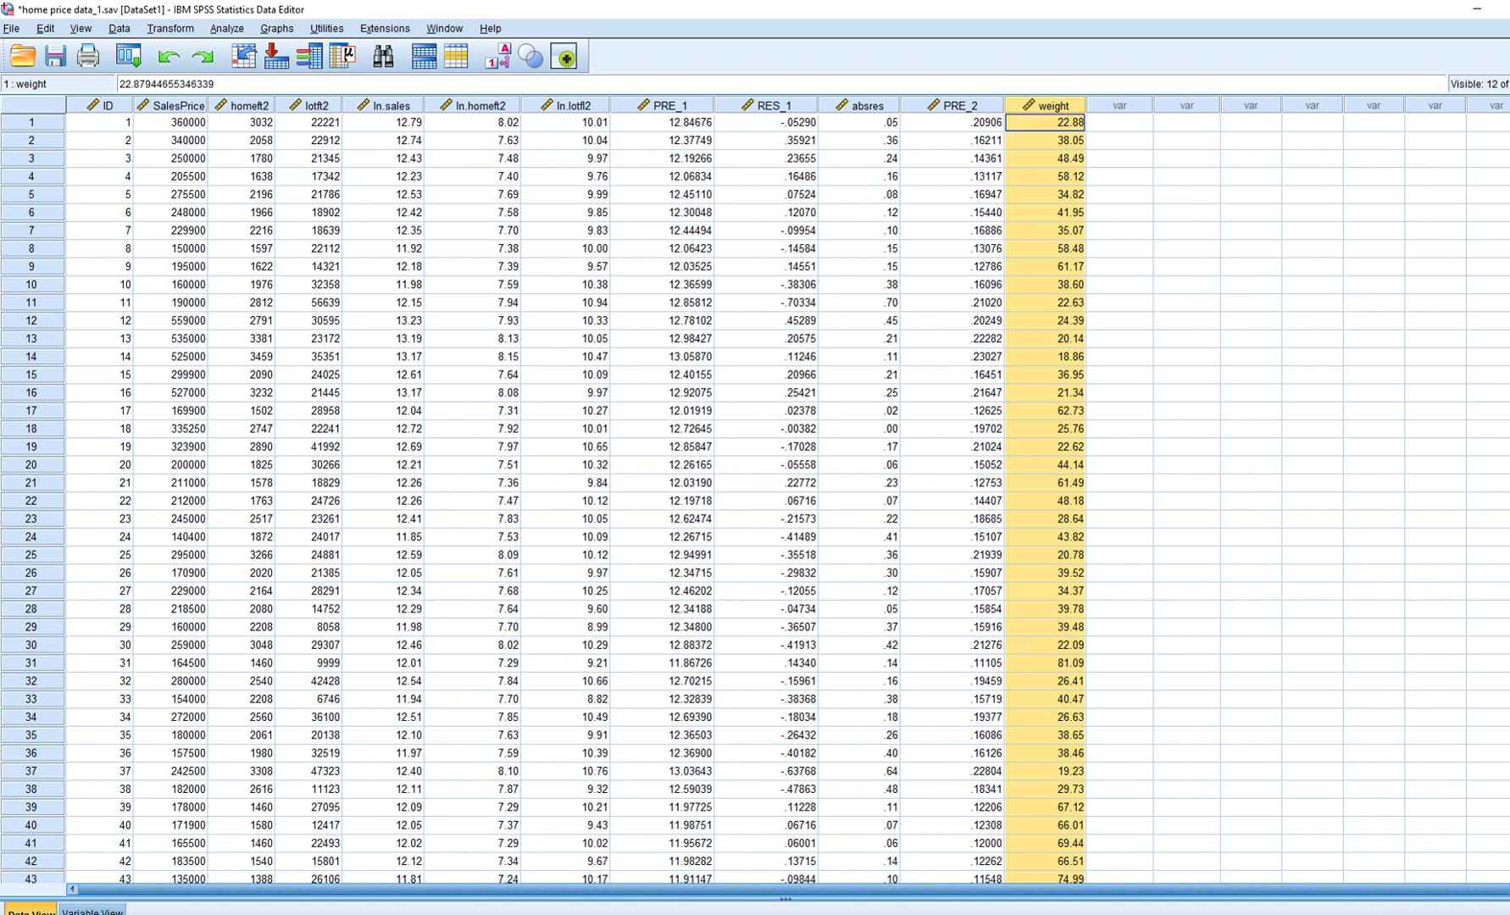
Set up a linear regression with weight as the WLS weight and ln.sales as the dependent variable
left_click(226, 28)
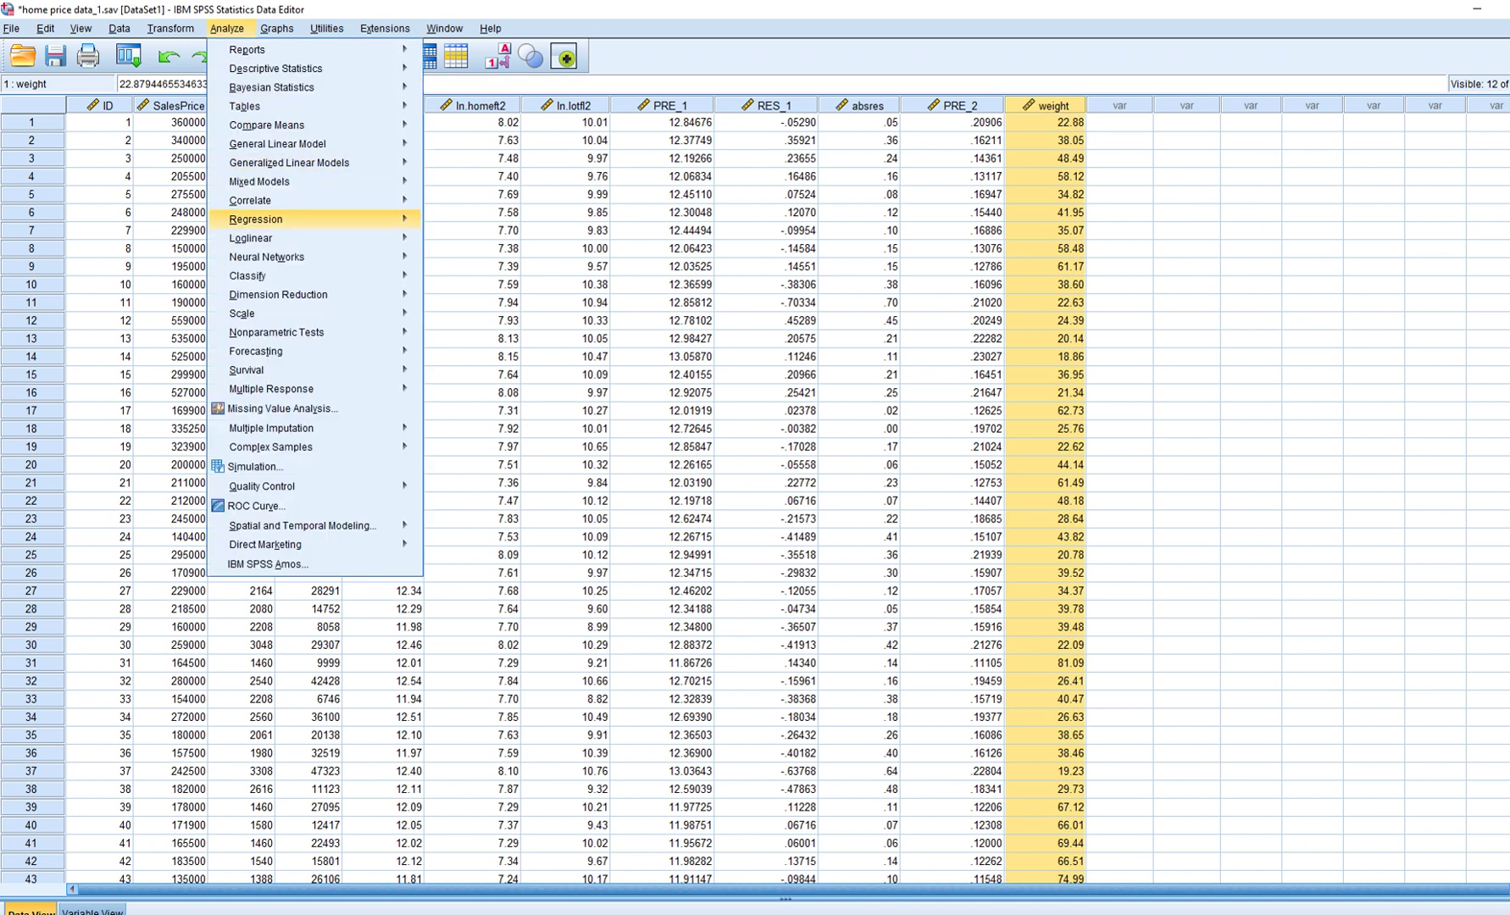
mouse_move(280, 219)
left_click(460, 284)
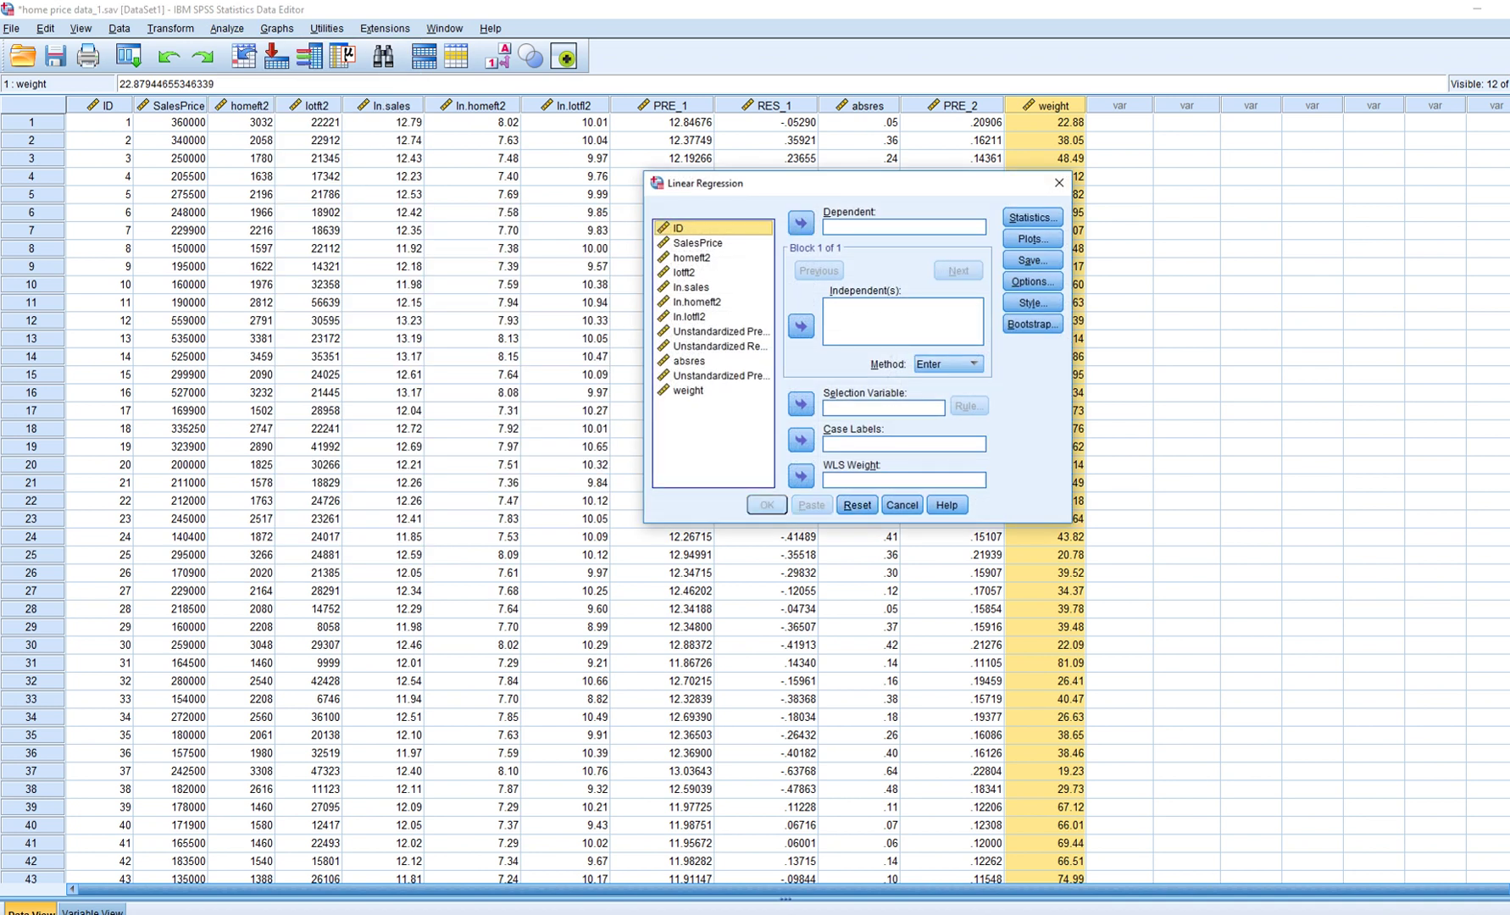
left_click(712, 390)
left_click(800, 476)
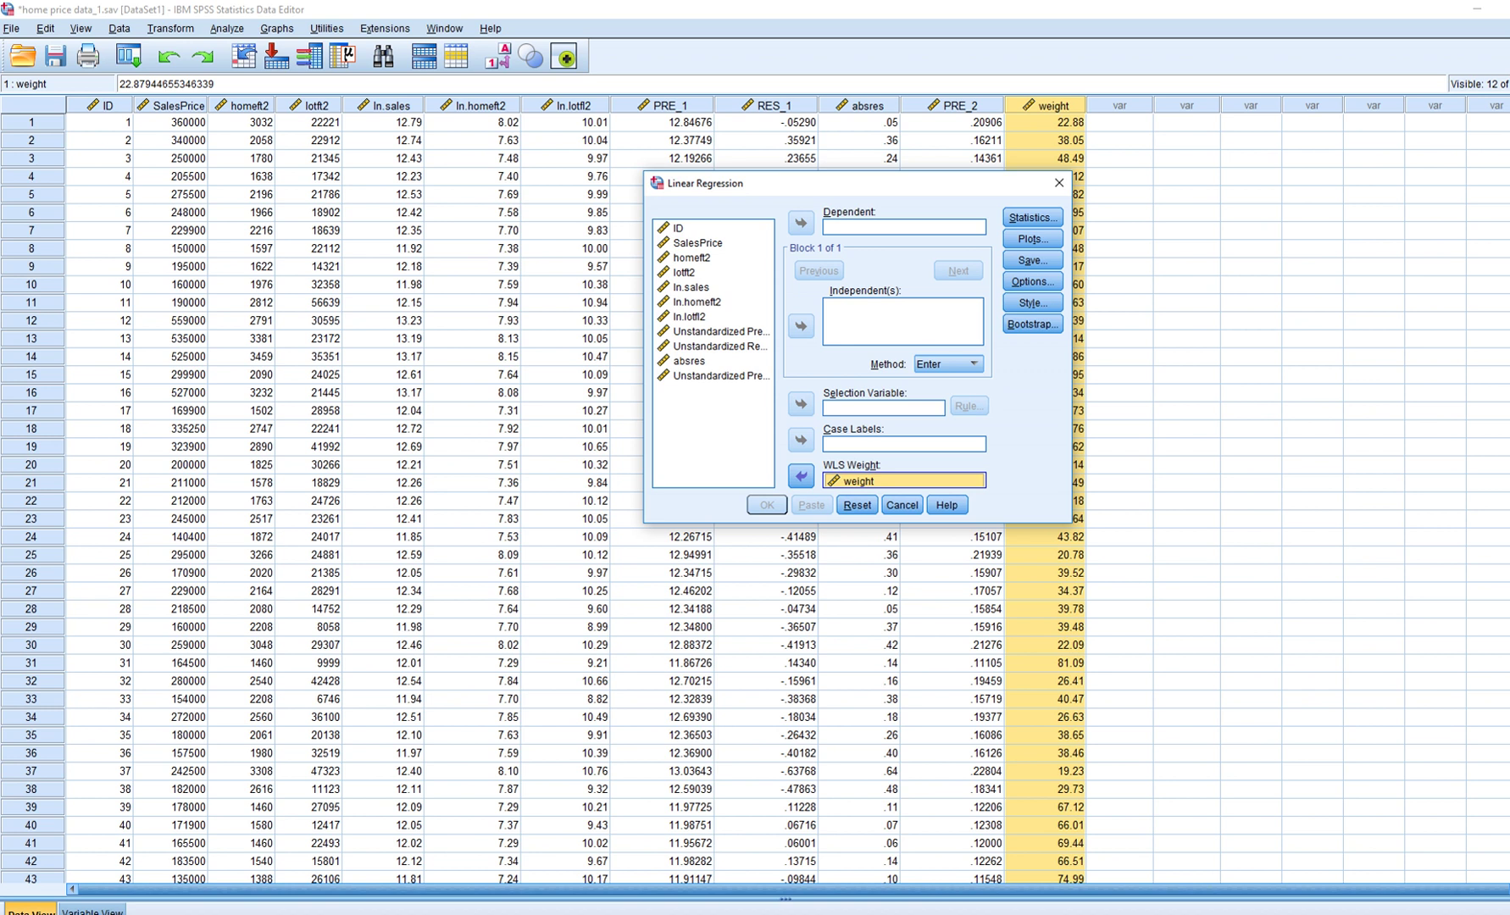
left_click(712, 286)
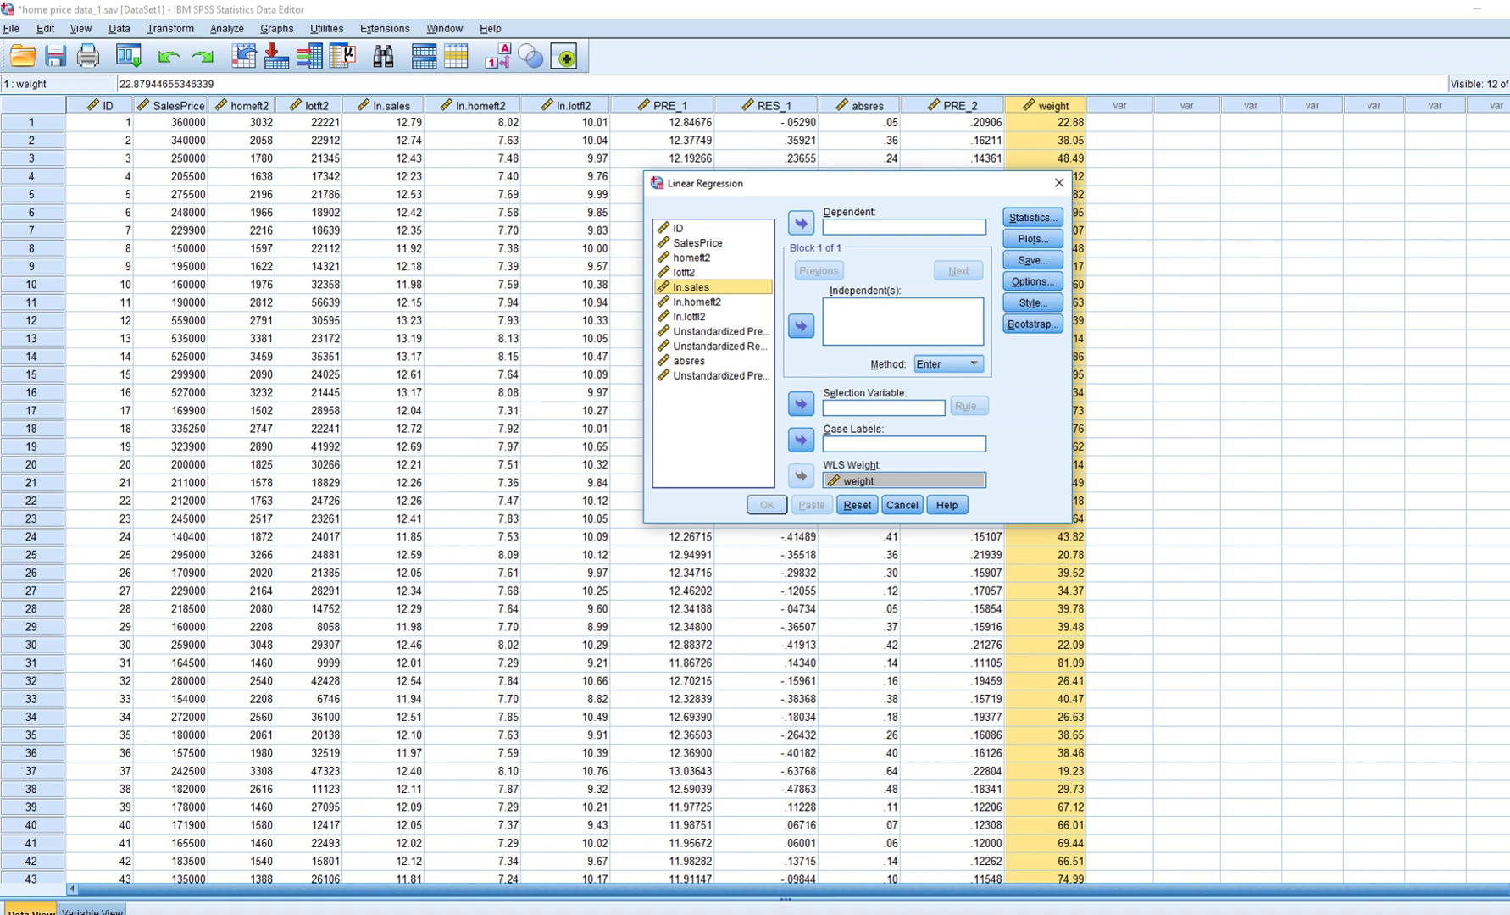
left_click(801, 222)
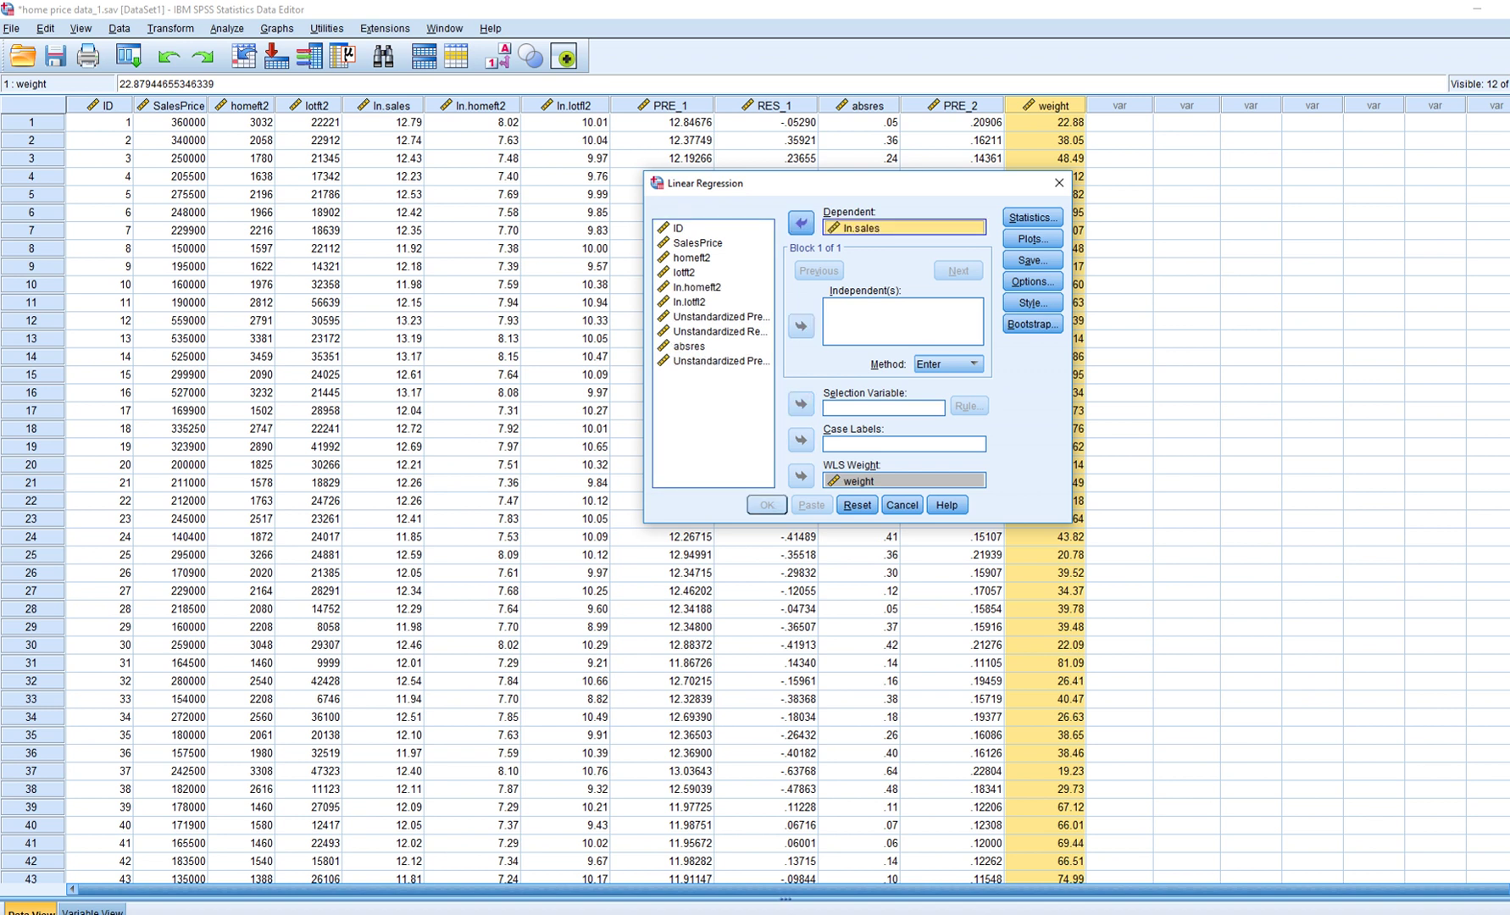
Add ln.homeft2 and ln.lotft2 as independent variables and run the weighted least squares regression
left_click(713, 287)
left_click(800, 327)
left_click(713, 302)
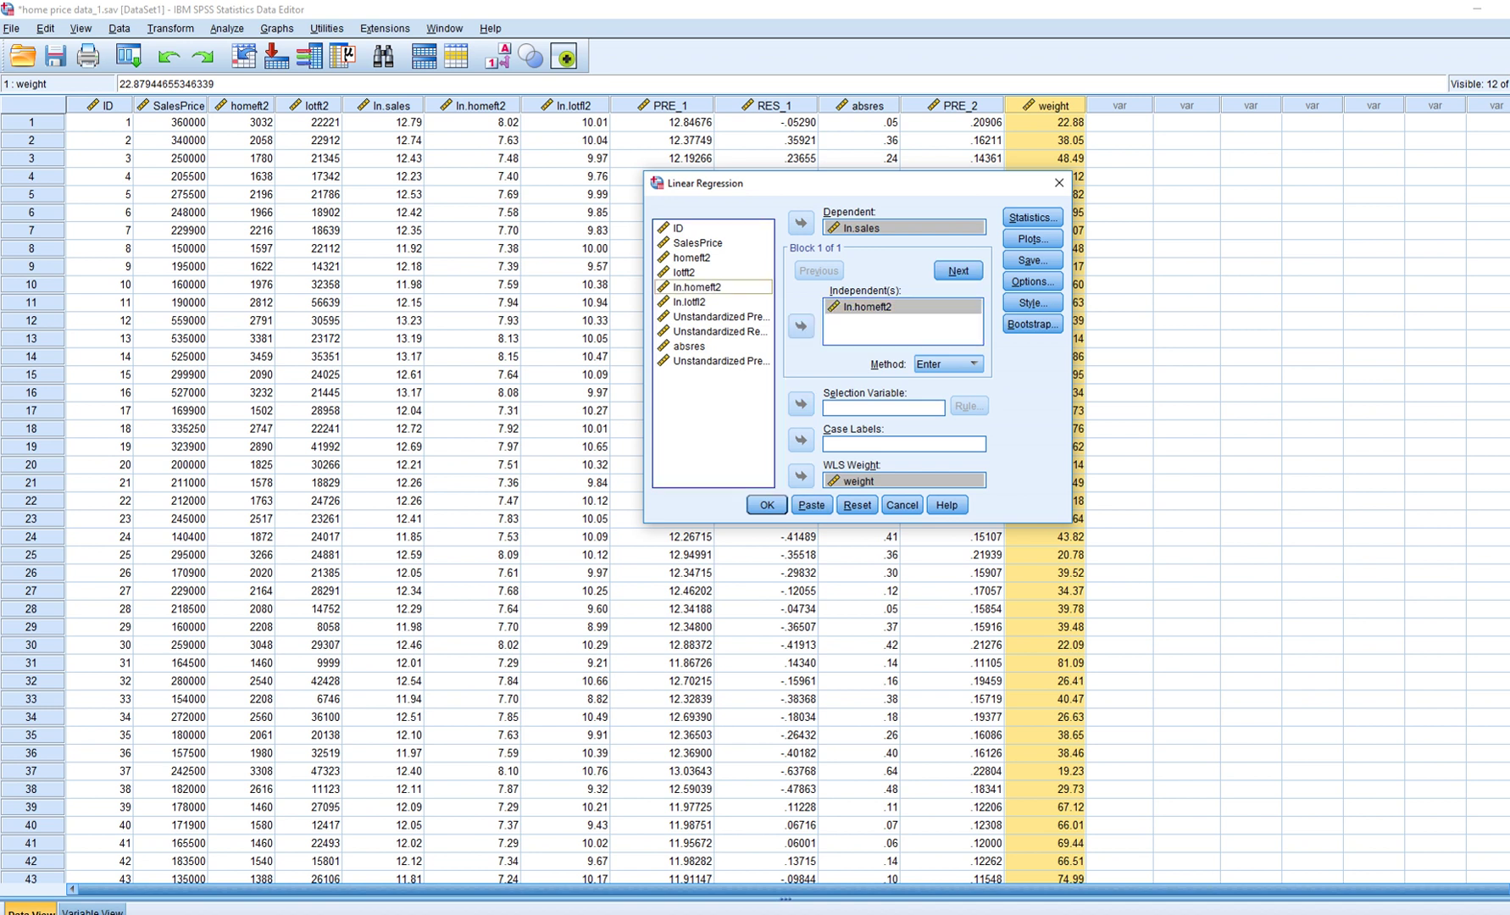
left_click(801, 326)
left_click(713, 287)
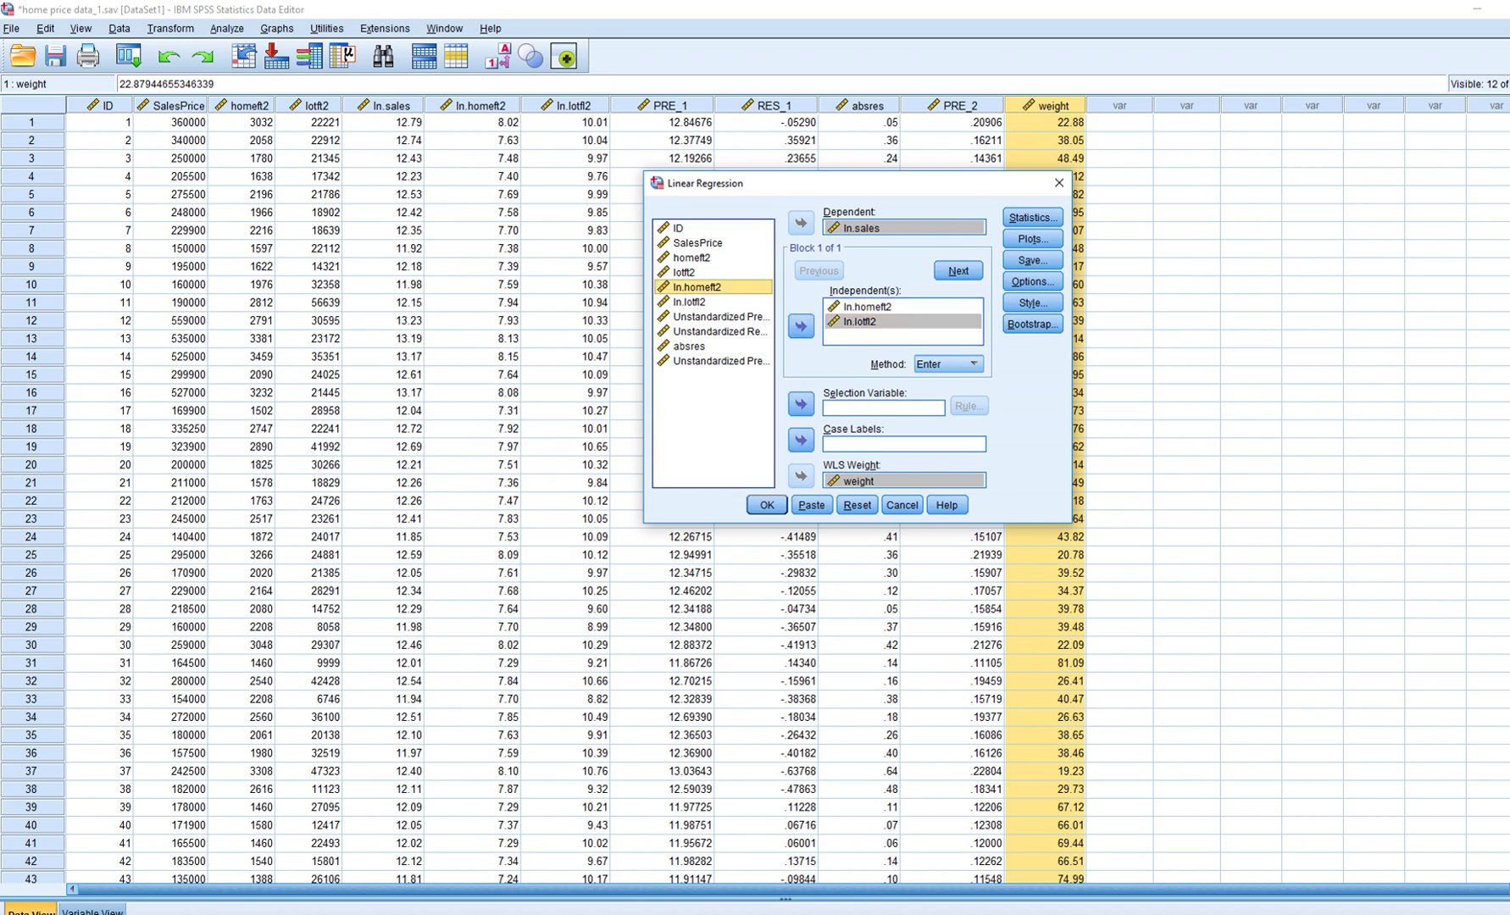
left_click(712, 301)
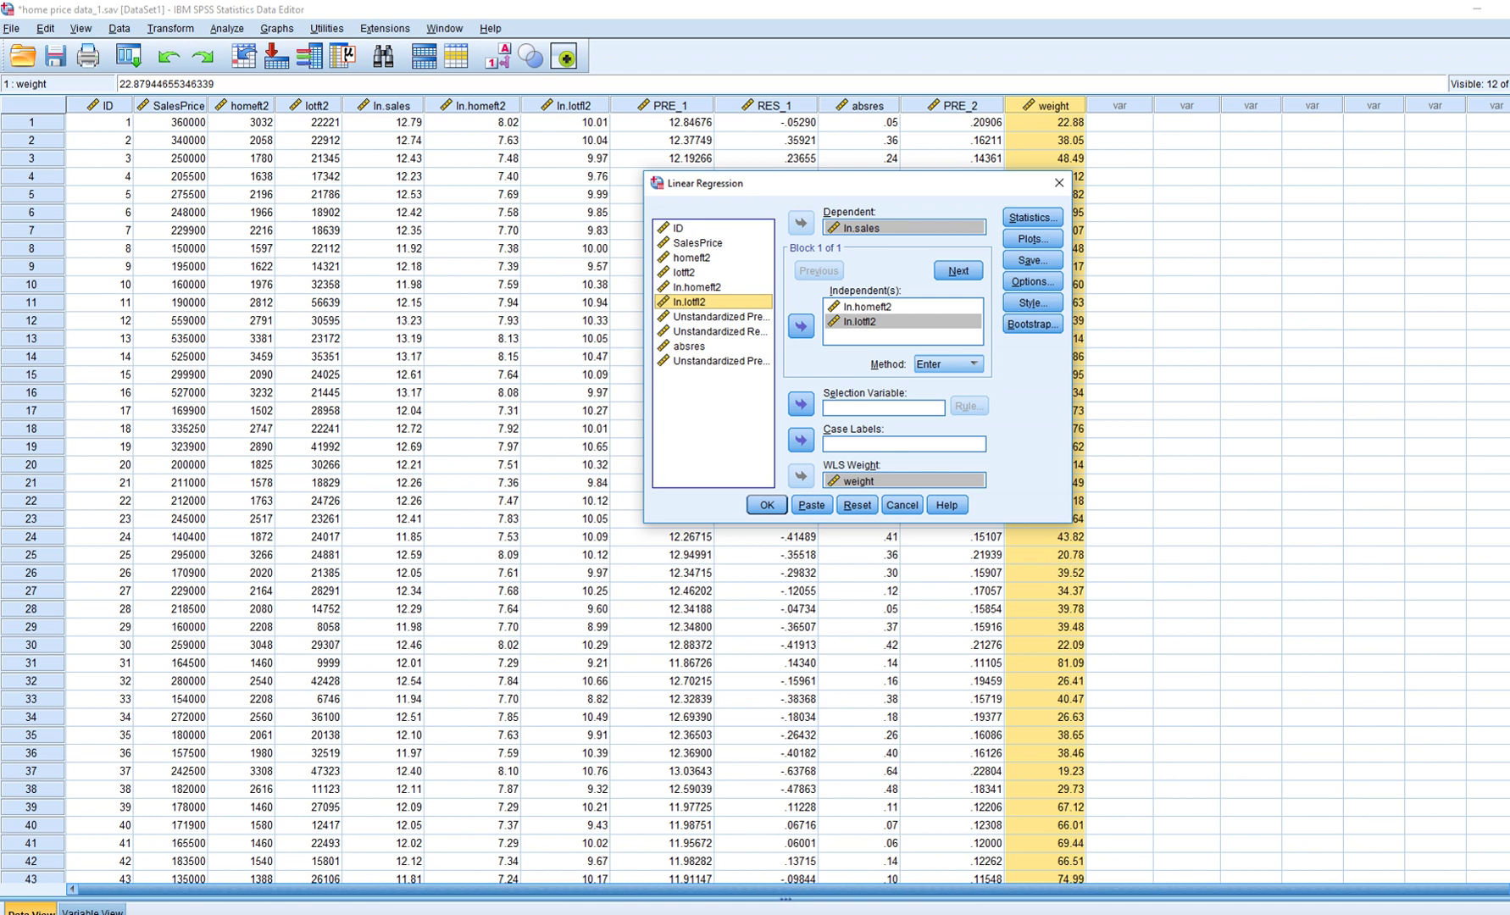
left_click(865, 481)
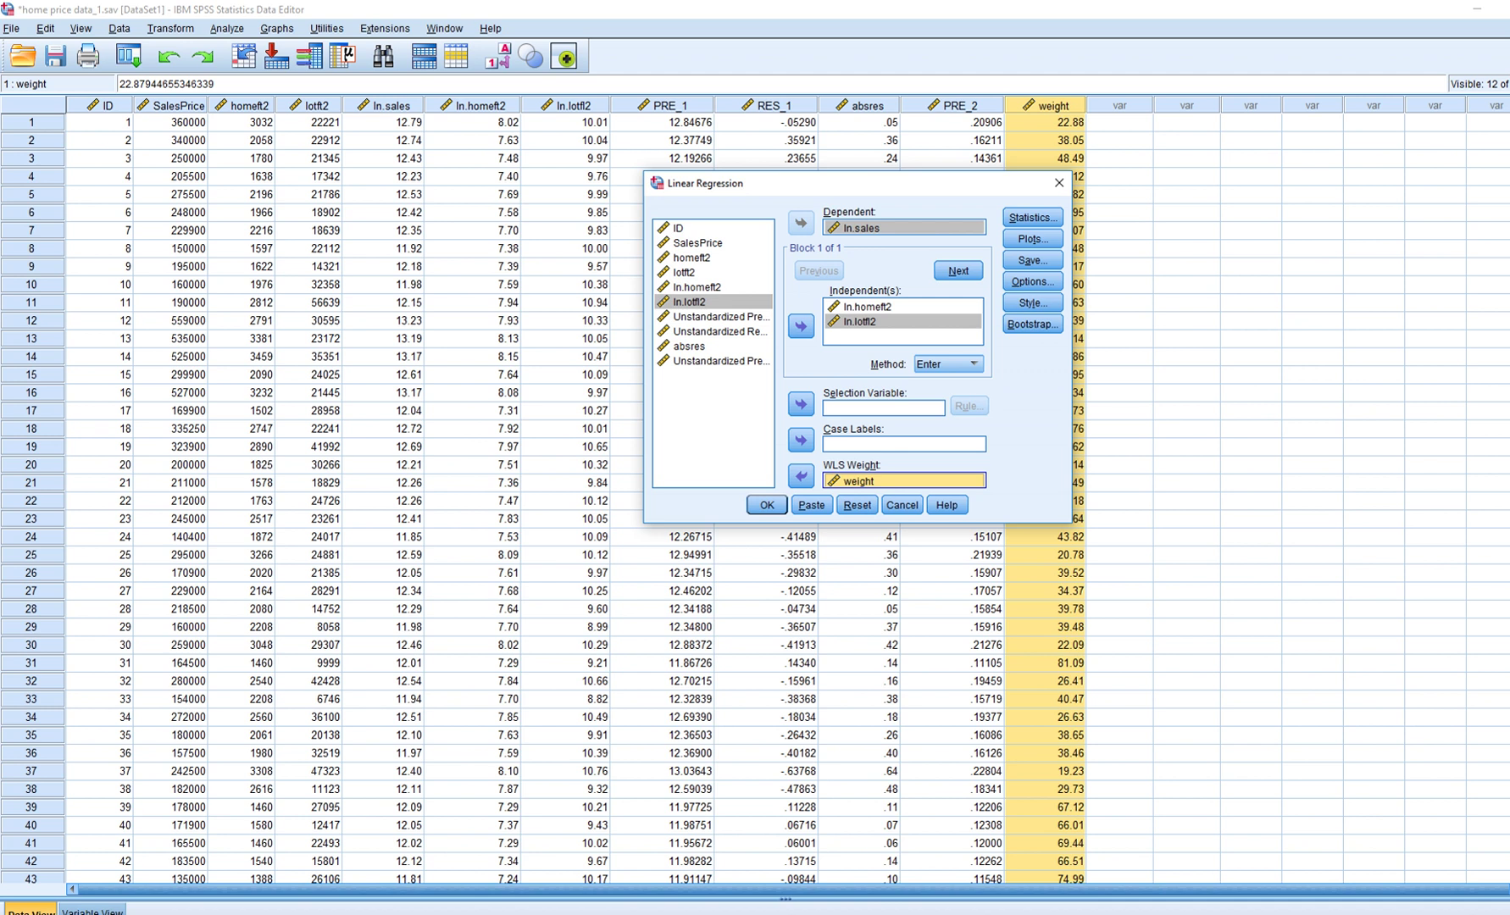
left_click(766, 505)
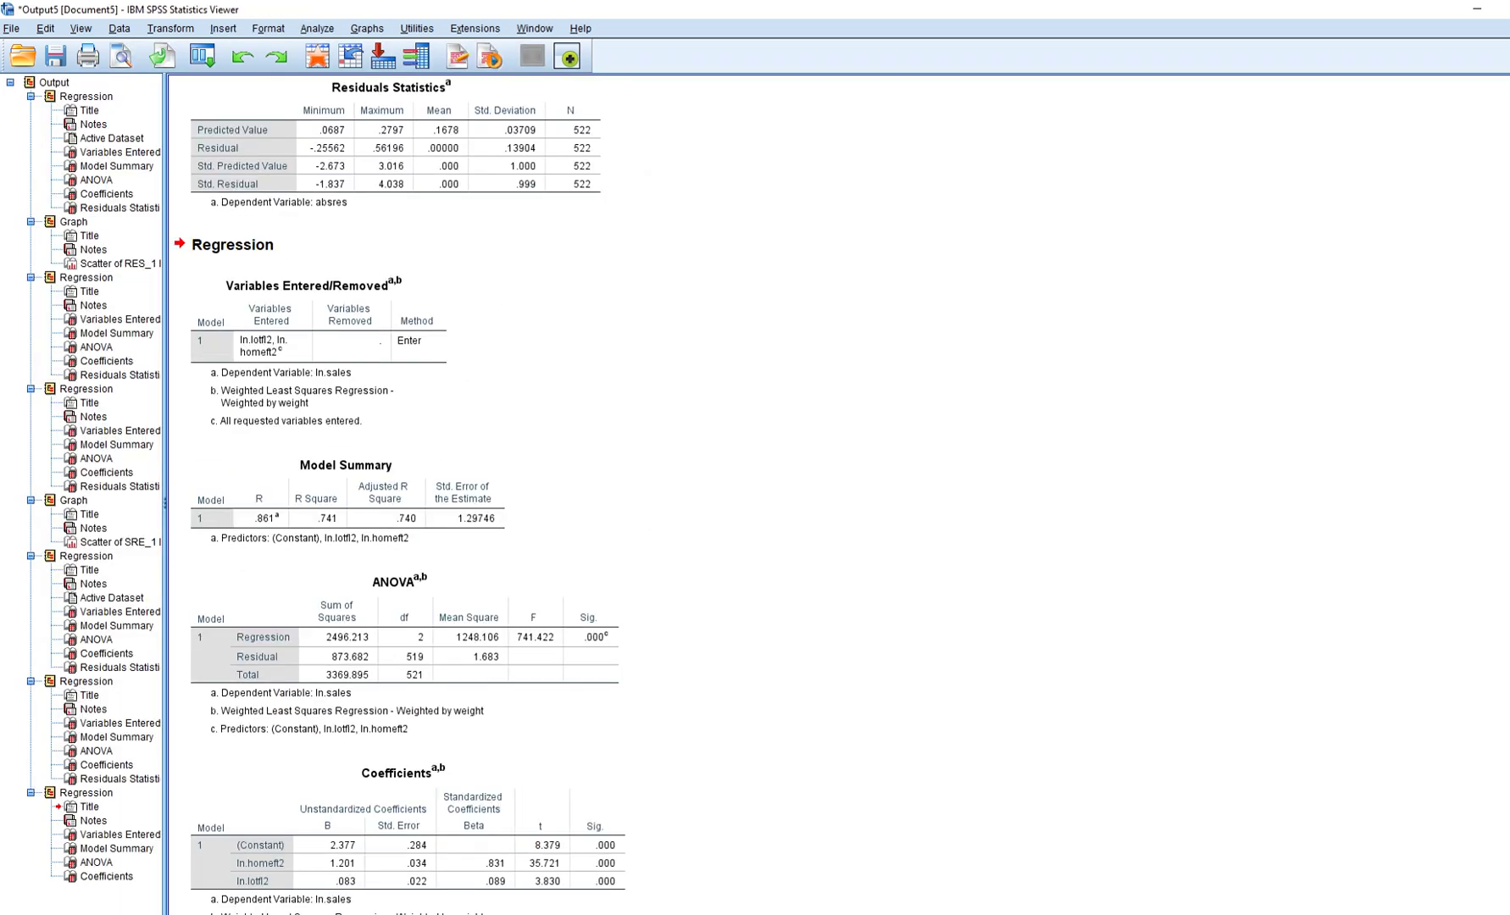
Examine the weighting footnote, unstandardized B coefficients and standard errors in the weighted regression output
scroll(398, 491, "down", 1)
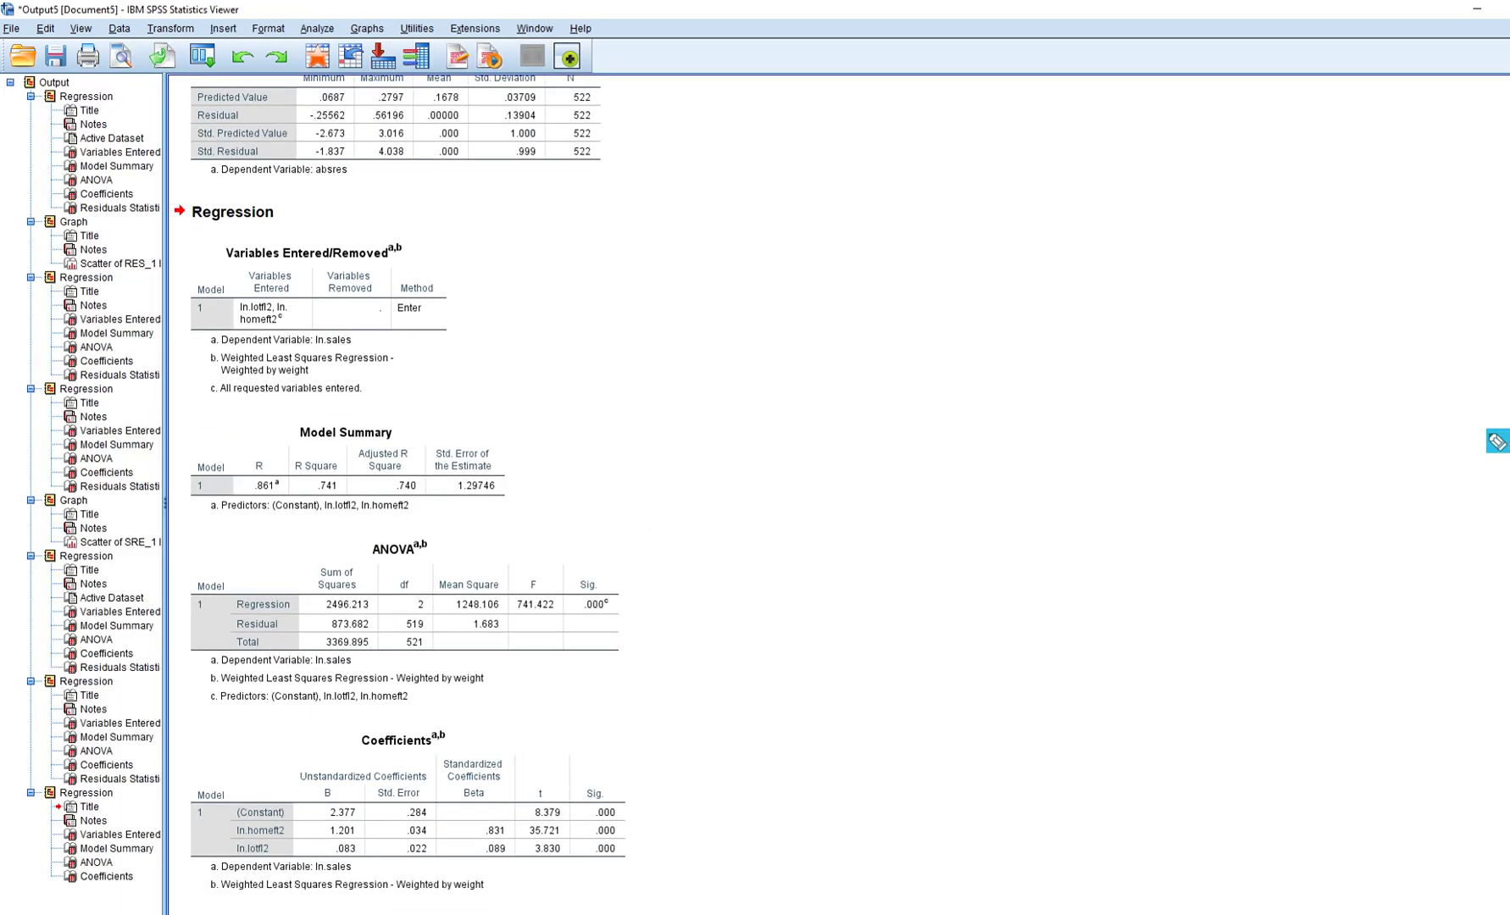
mouse_move(249, 684)
left_mouse_down()
mouse_move(462, 689)
mouse_move(442, 676)
mouse_move(503, 670)
left_mouse_up()
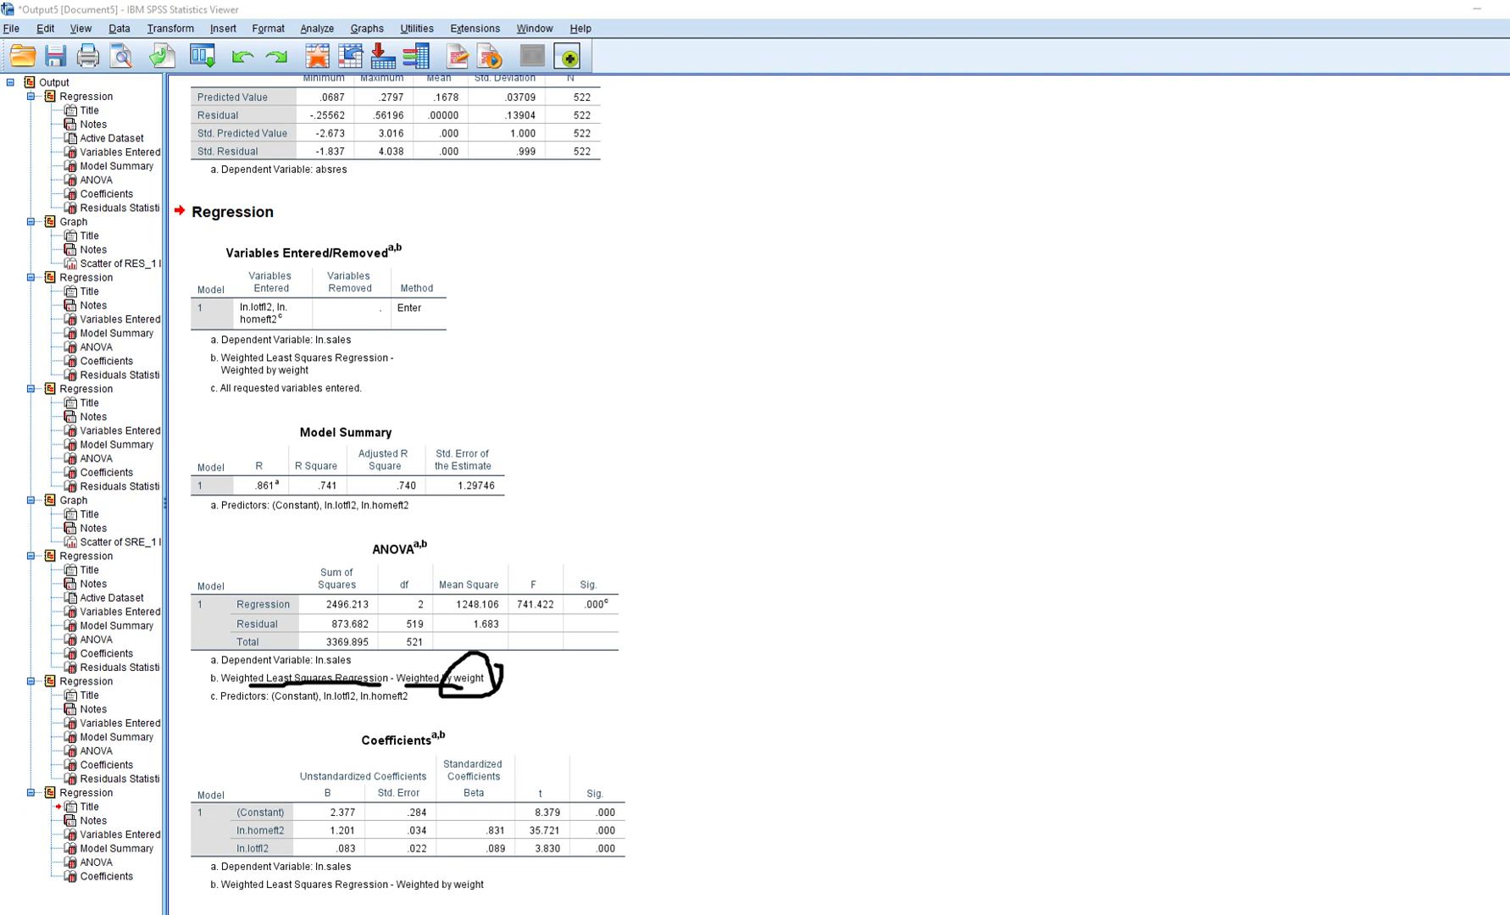
mouse_move(328, 839)
left_mouse_down()
mouse_move(354, 837)
mouse_move(361, 864)
mouse_move(330, 816)
mouse_move(355, 815)
mouse_move(426, 863)
left_mouse_up()
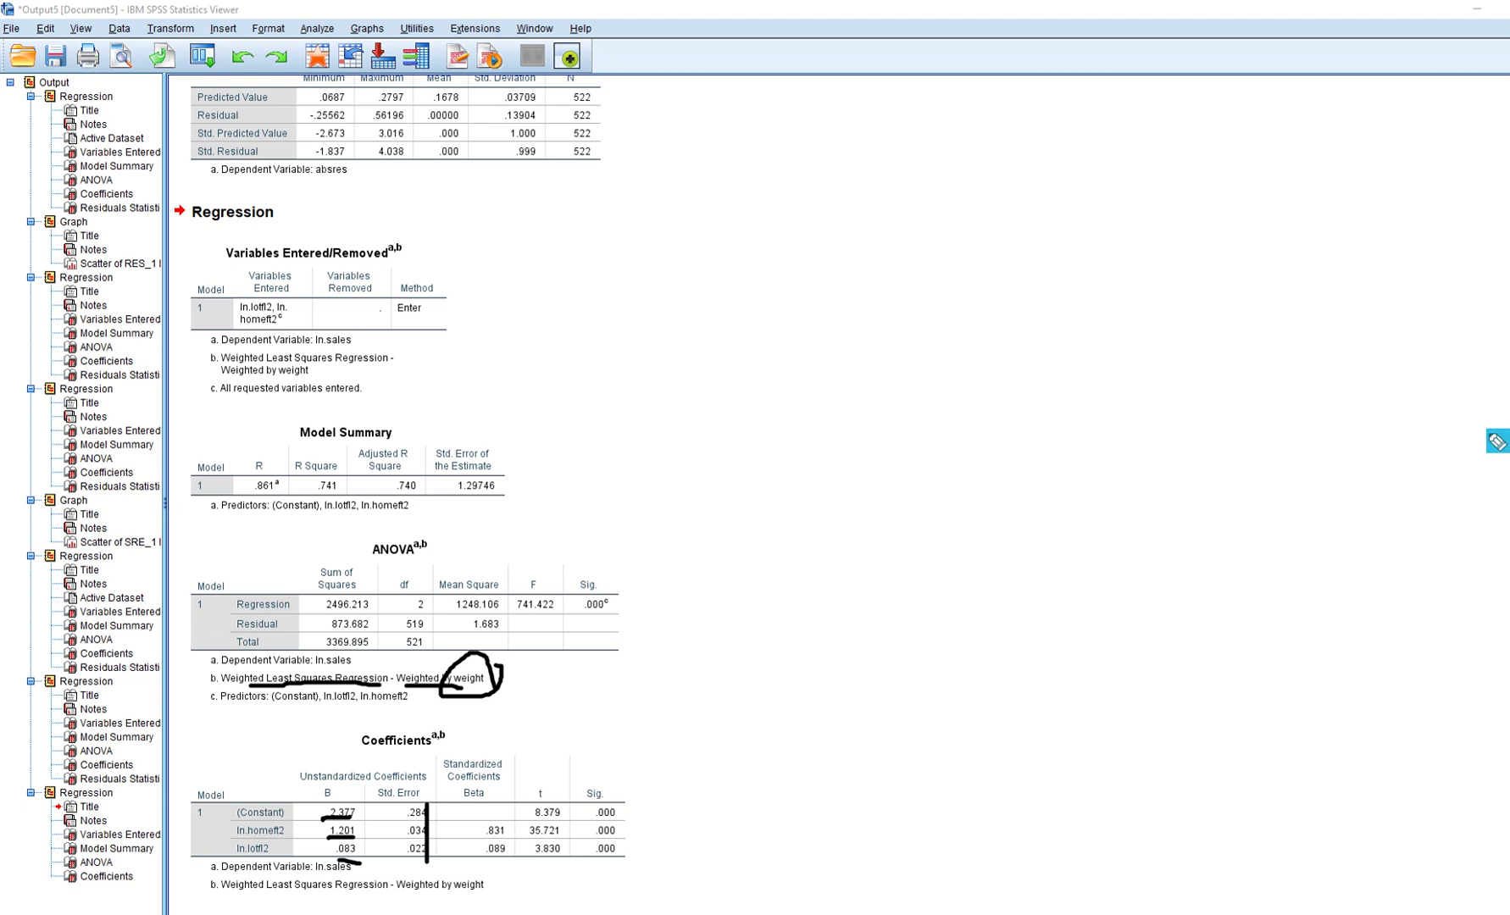
key("Escape")
left_click(407, 619)
left_click(407, 813)
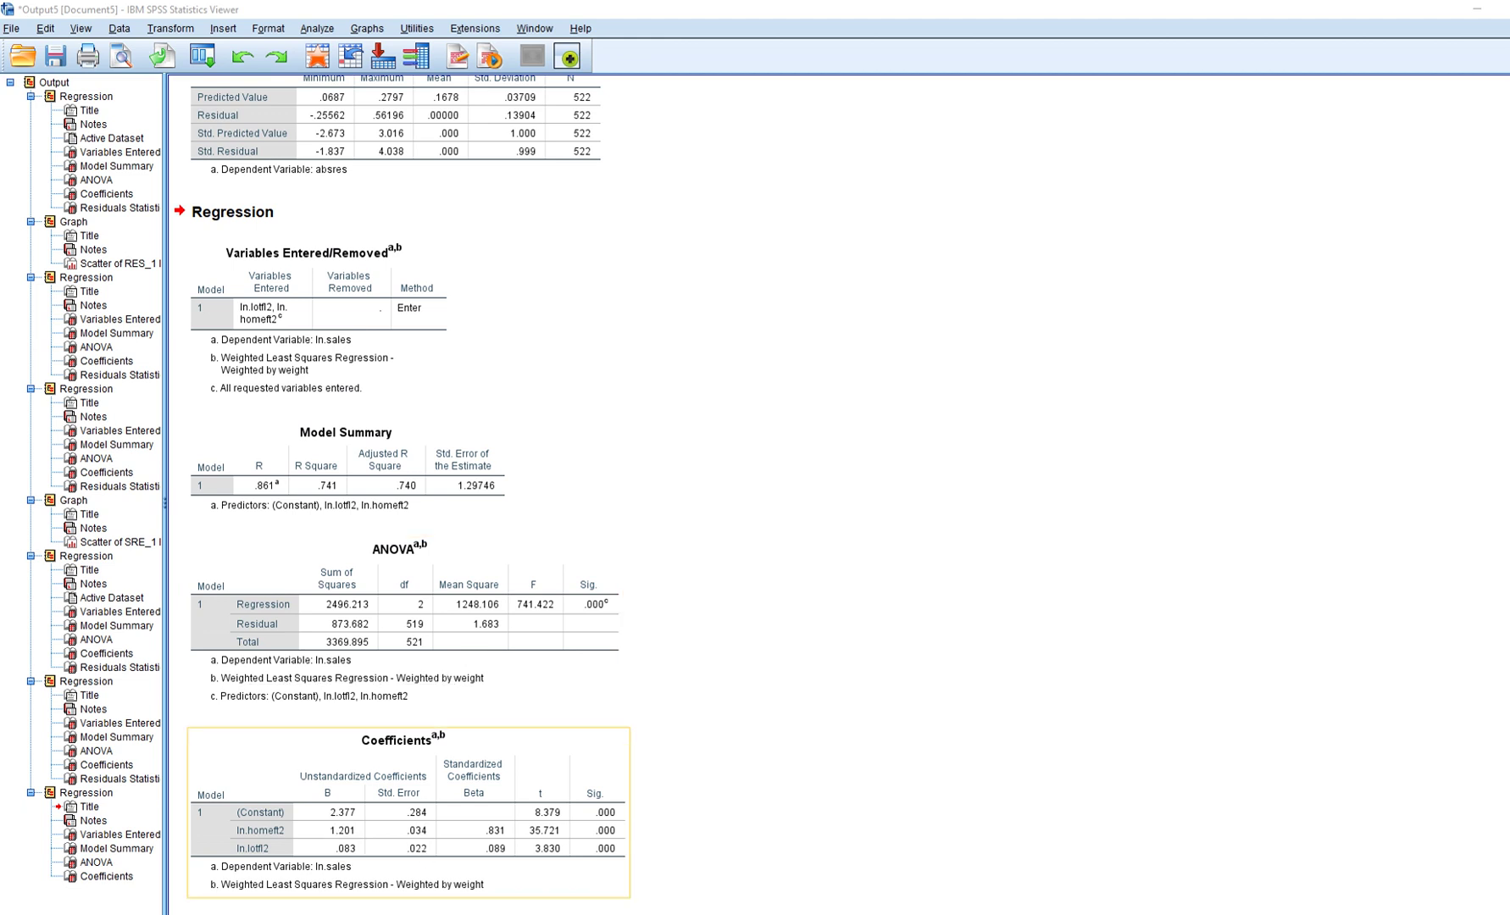
Compare the Coefficients table of the earlier unweighted ln.sales regression with that of the weighted regression
scroll(398, 492, "up", 10)
scroll(399, 492, "up", 9)
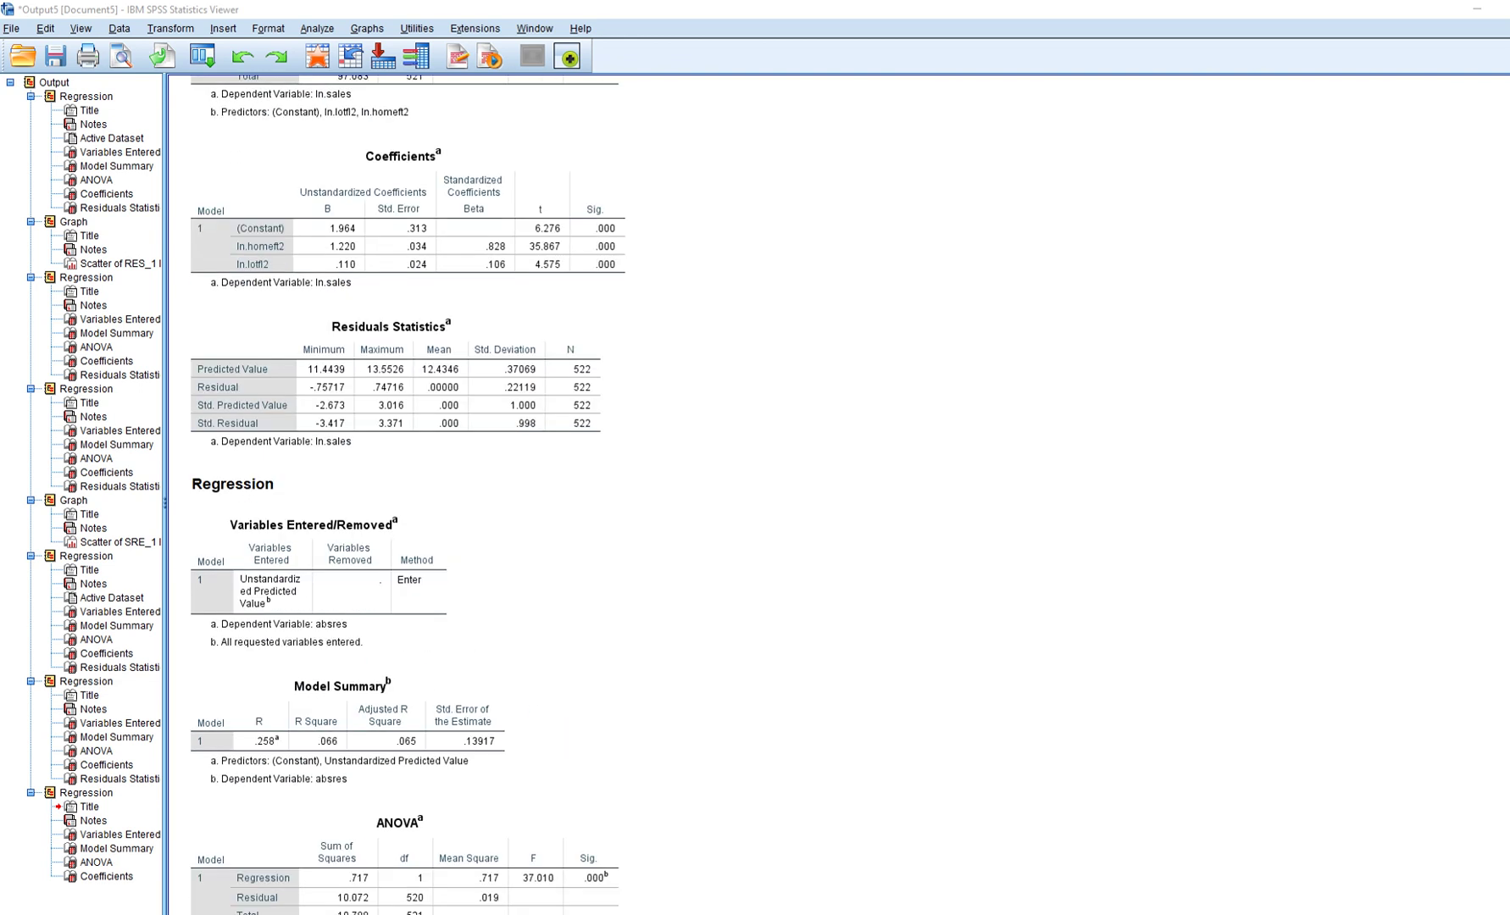
left_click(407, 509)
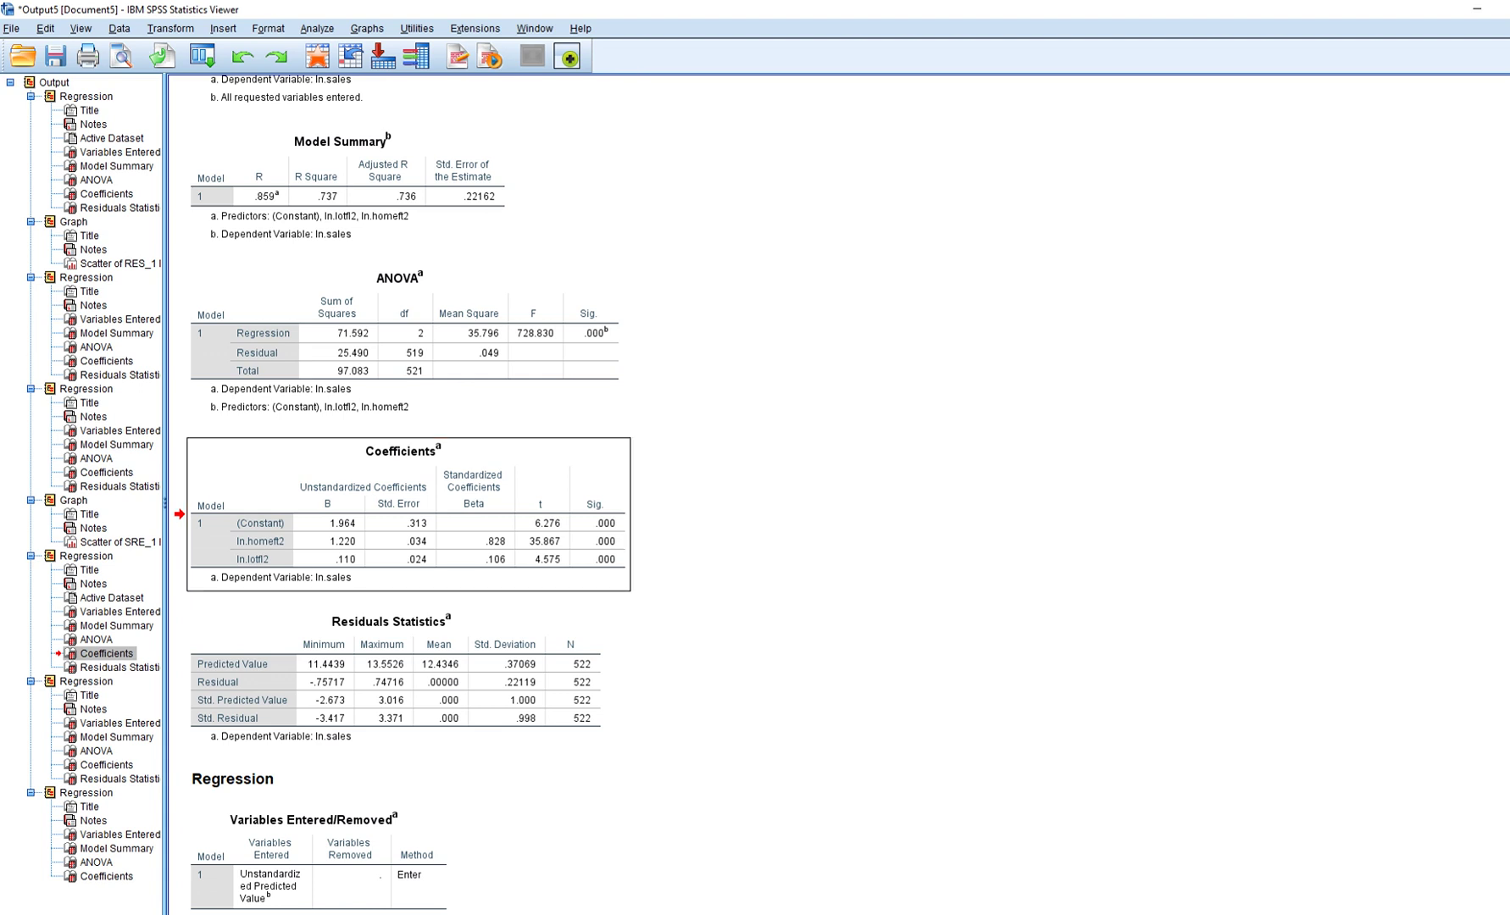
scroll(405, 508, "down", 12)
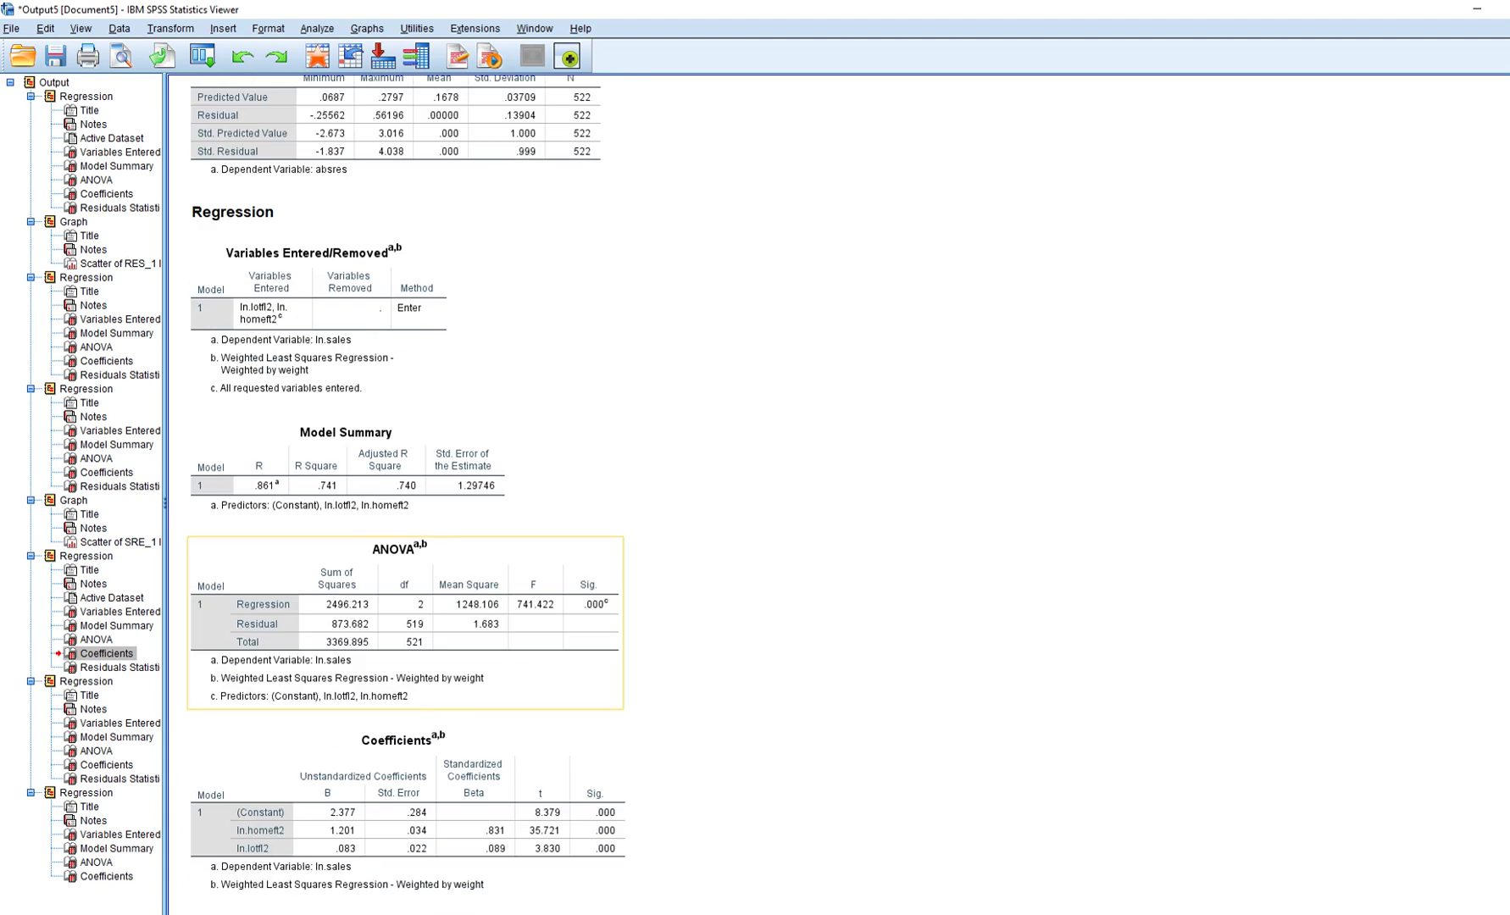